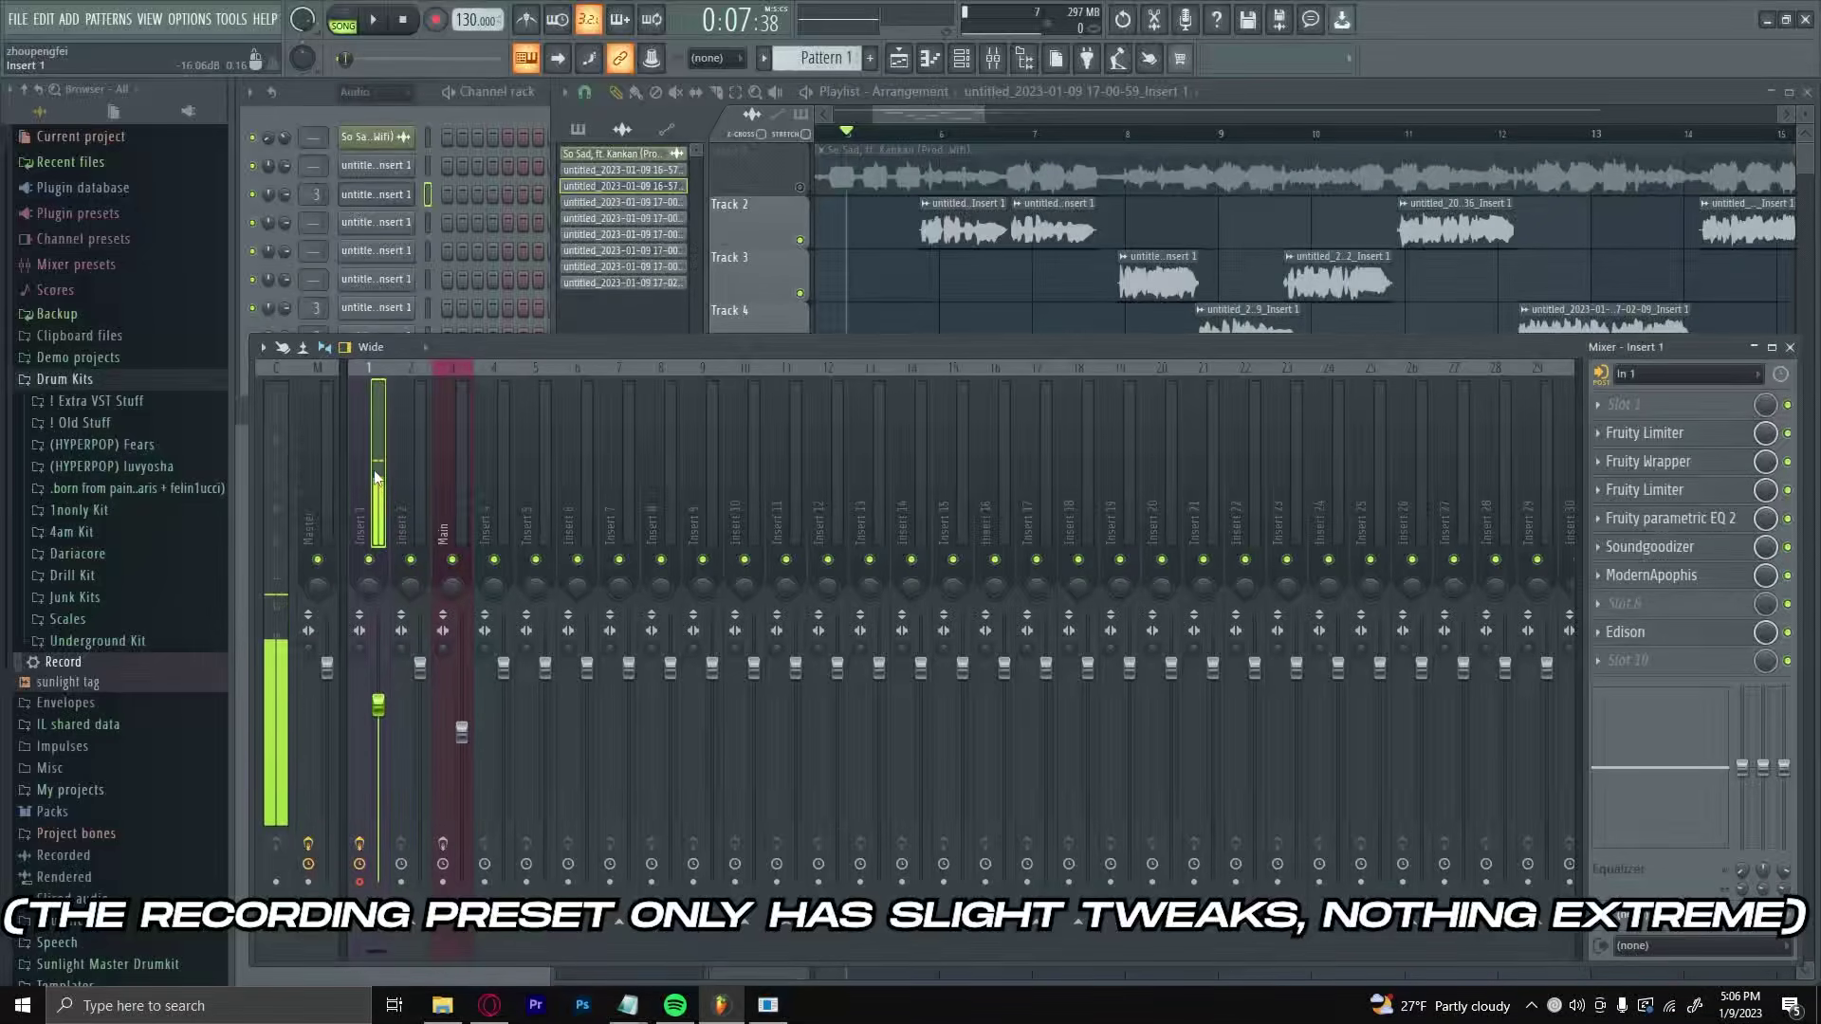
Compare the effect chains on the Insert 1 and Main mixer tracks.
click(451, 446)
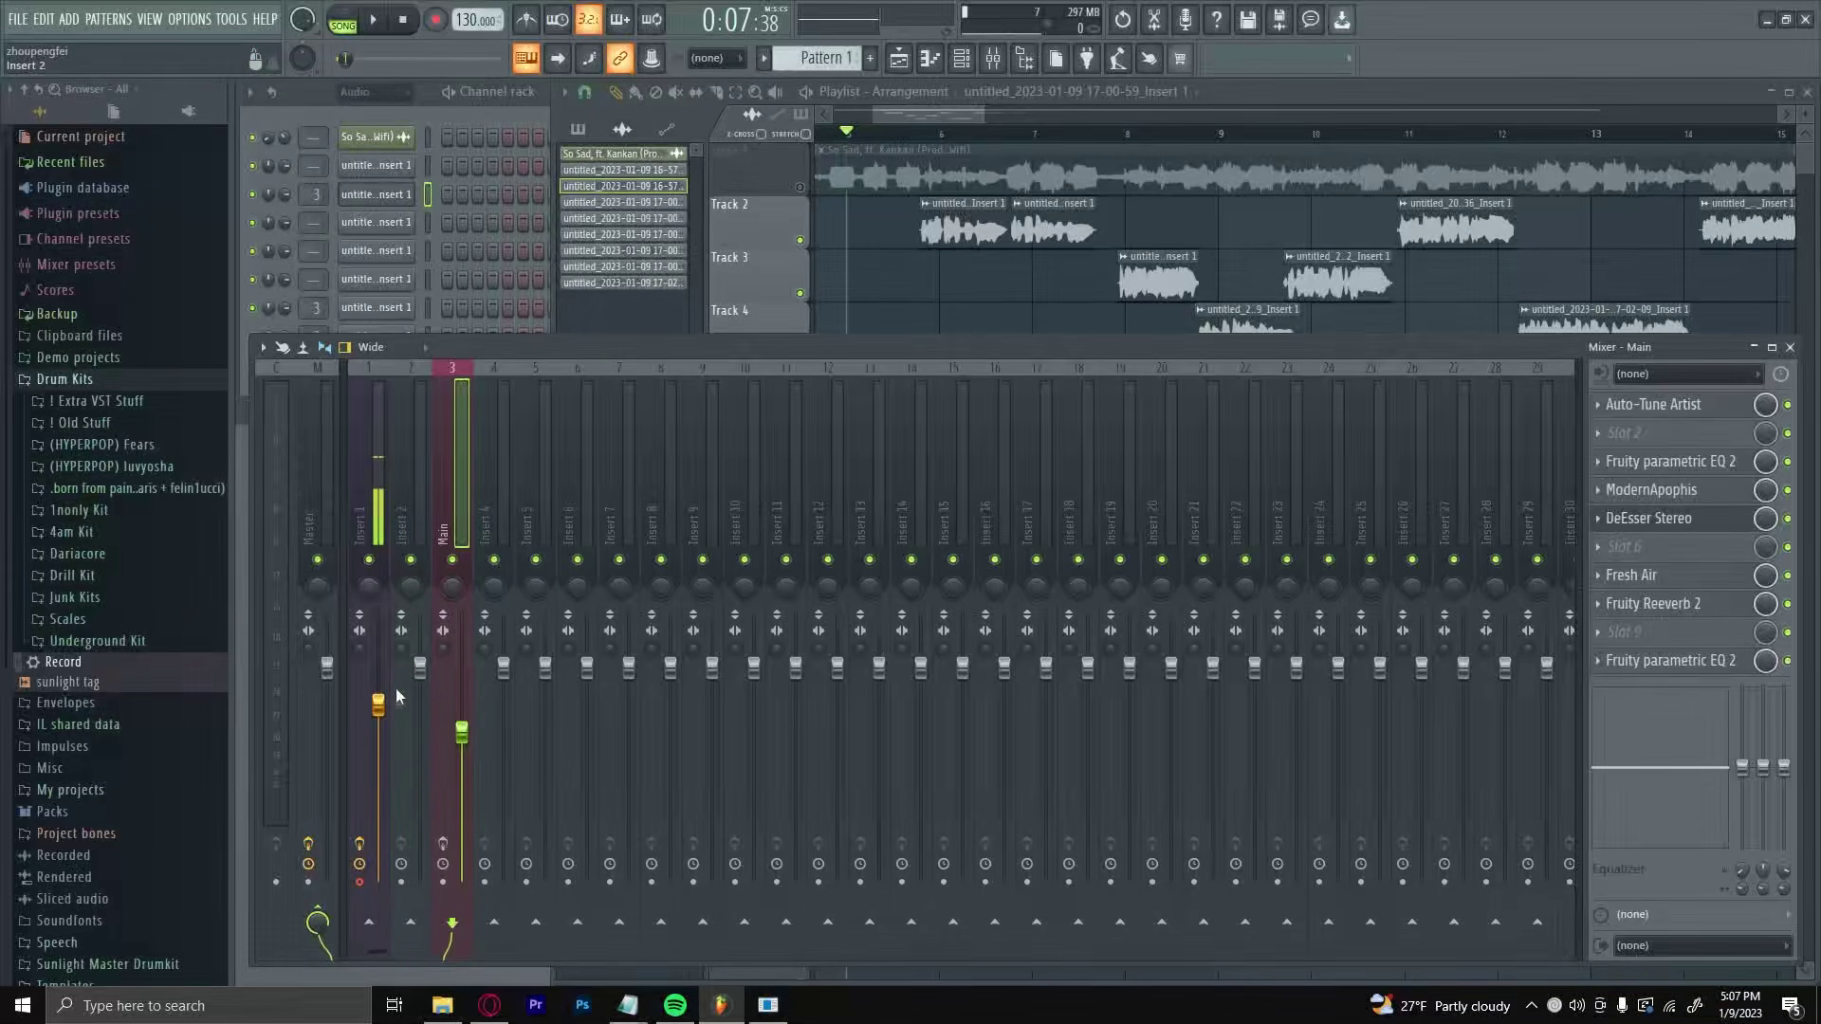
click(367, 478)
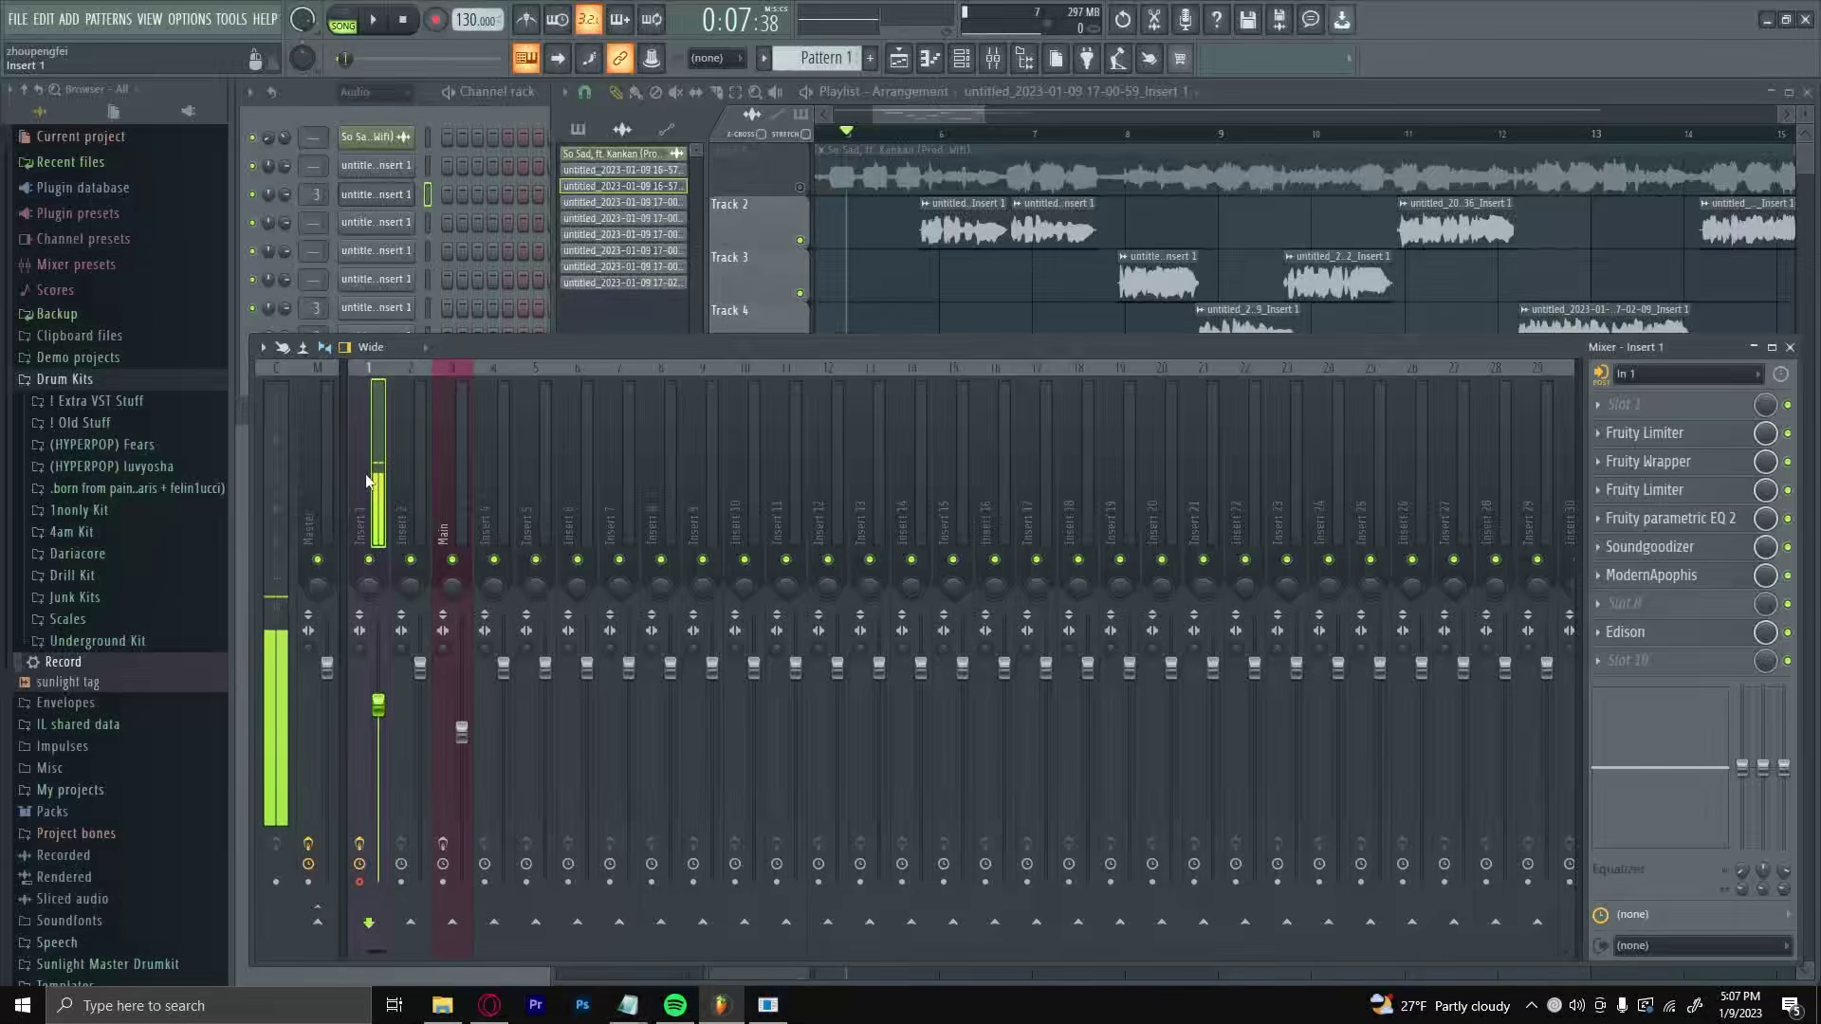
click(452, 483)
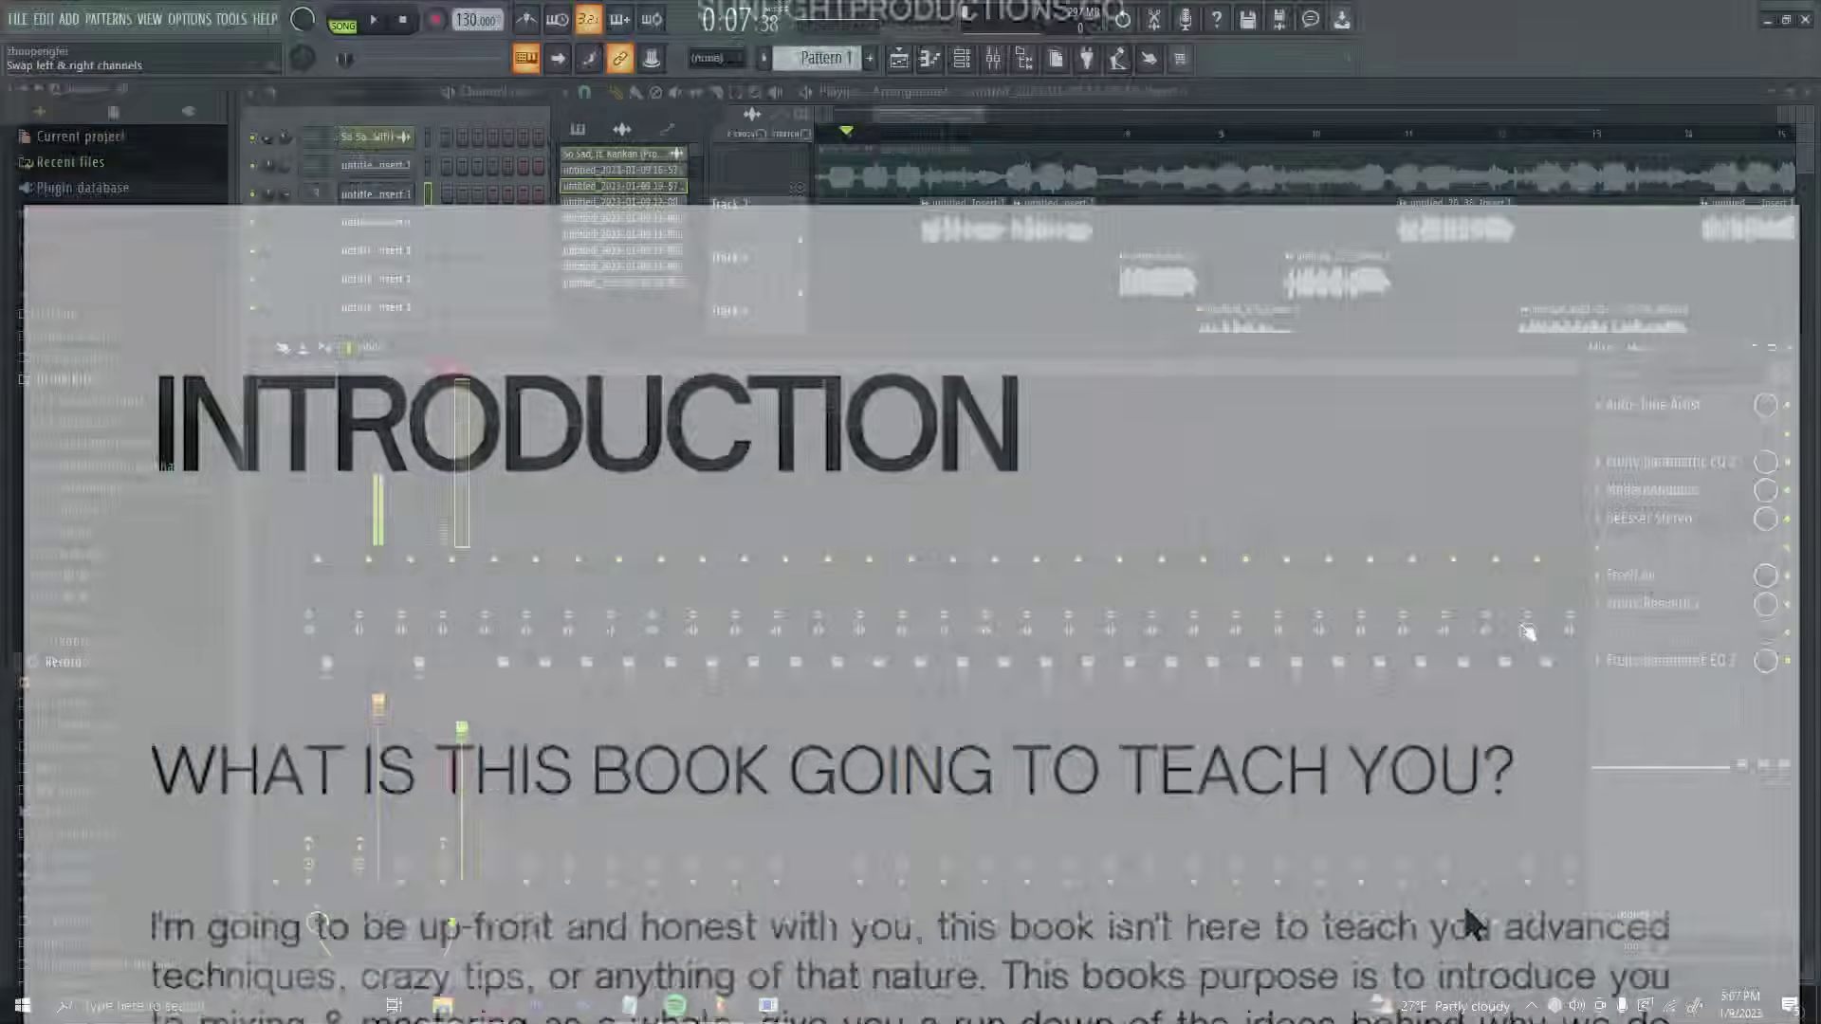
scroll(1462, 901, down, 20)
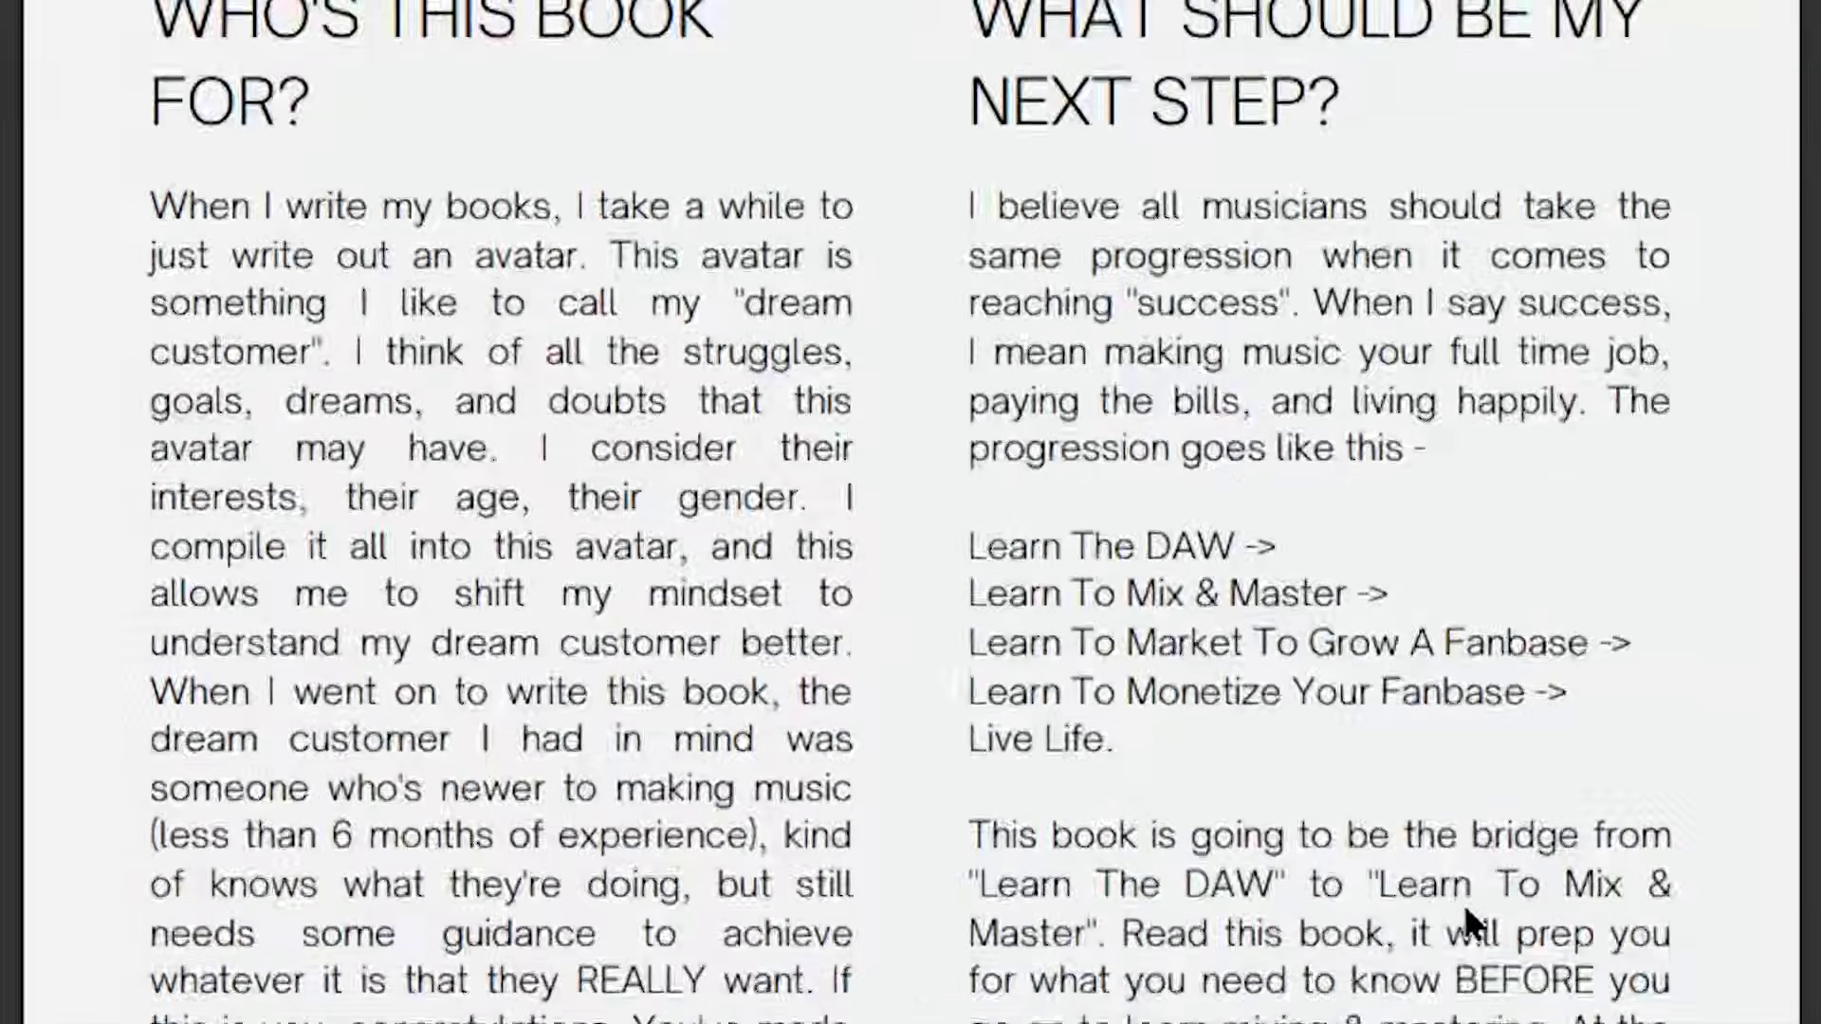
scroll(1465, 920, down, 20)
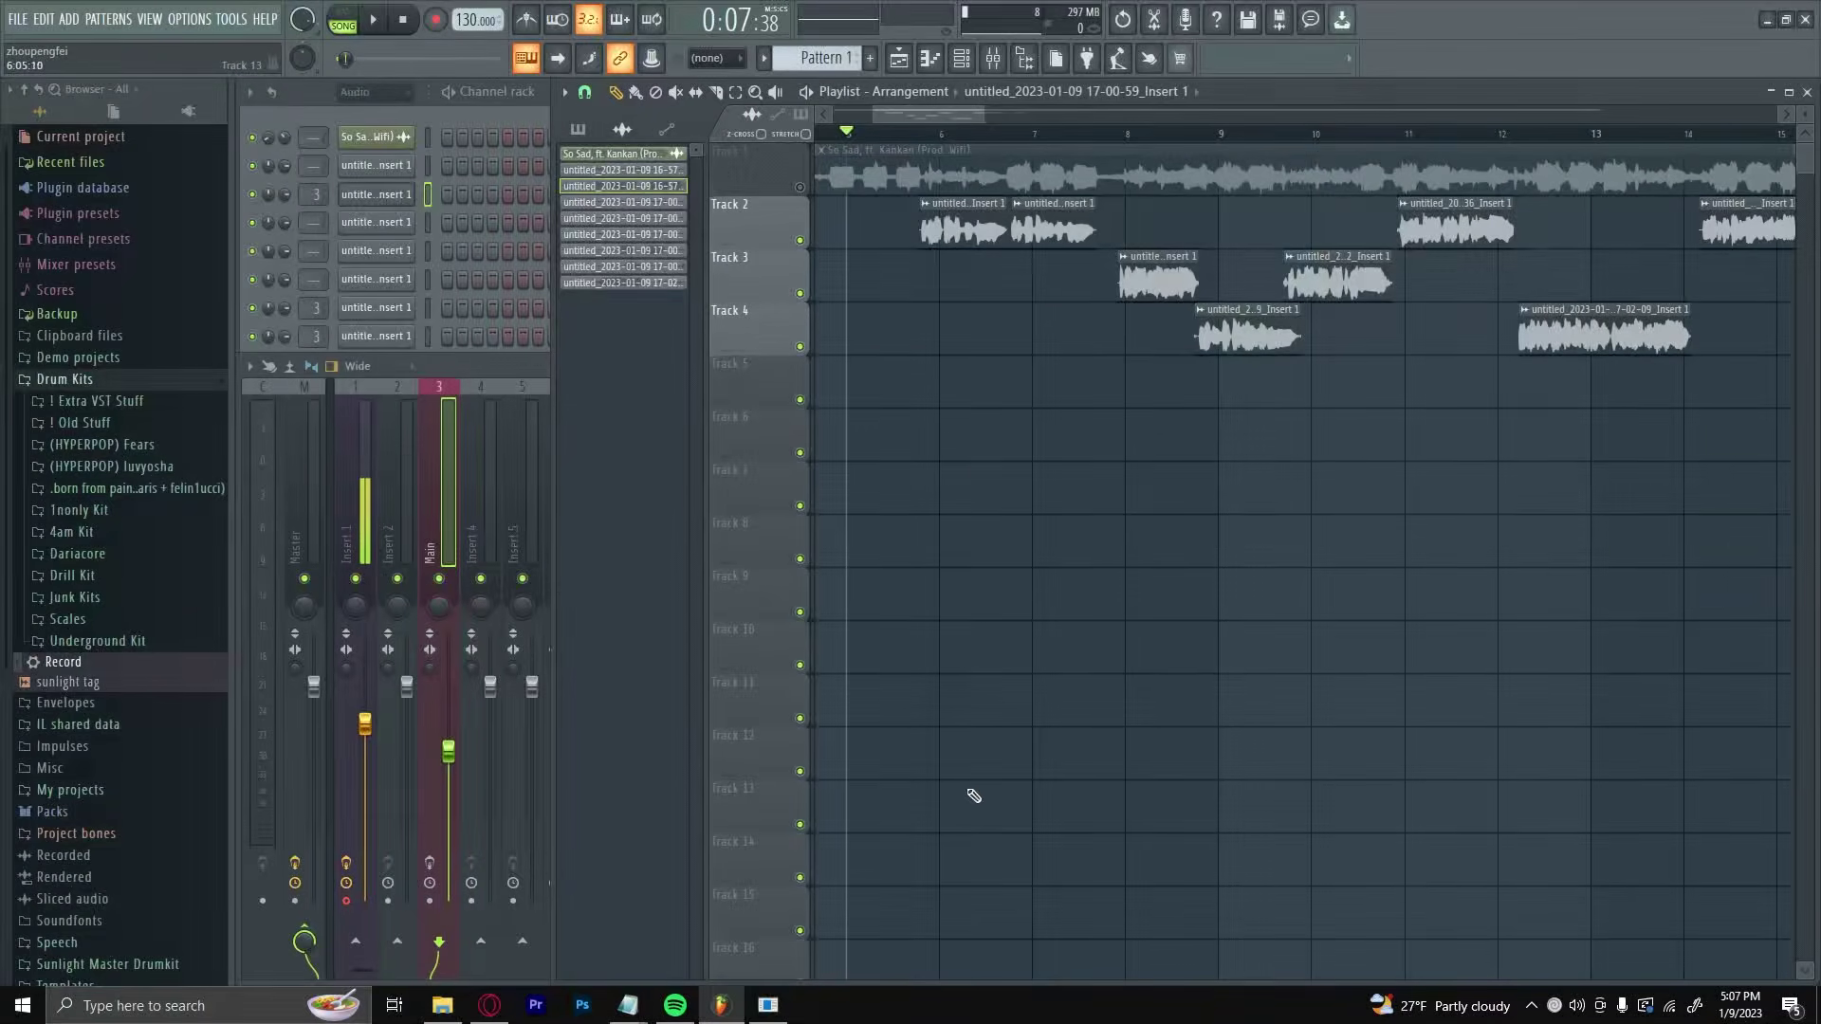
Play back the recorded vocals in the playlist to hear them before mixing.
key(space)
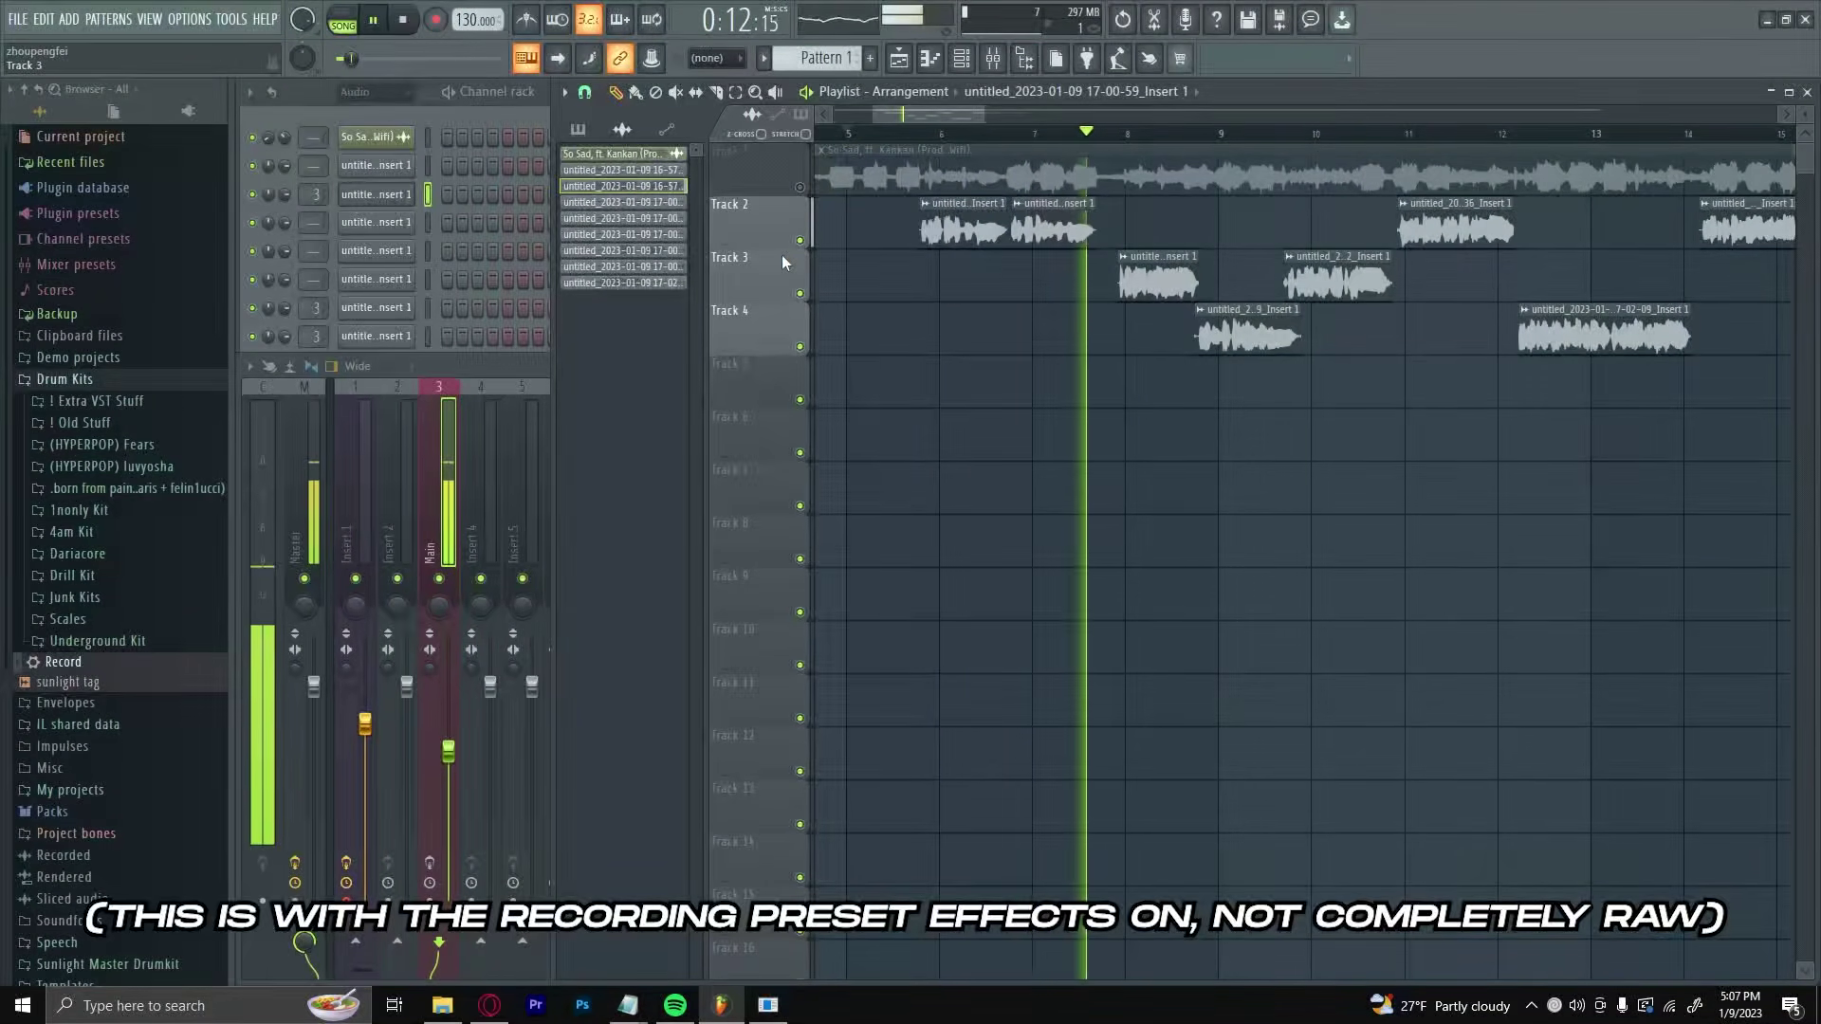
key(space)
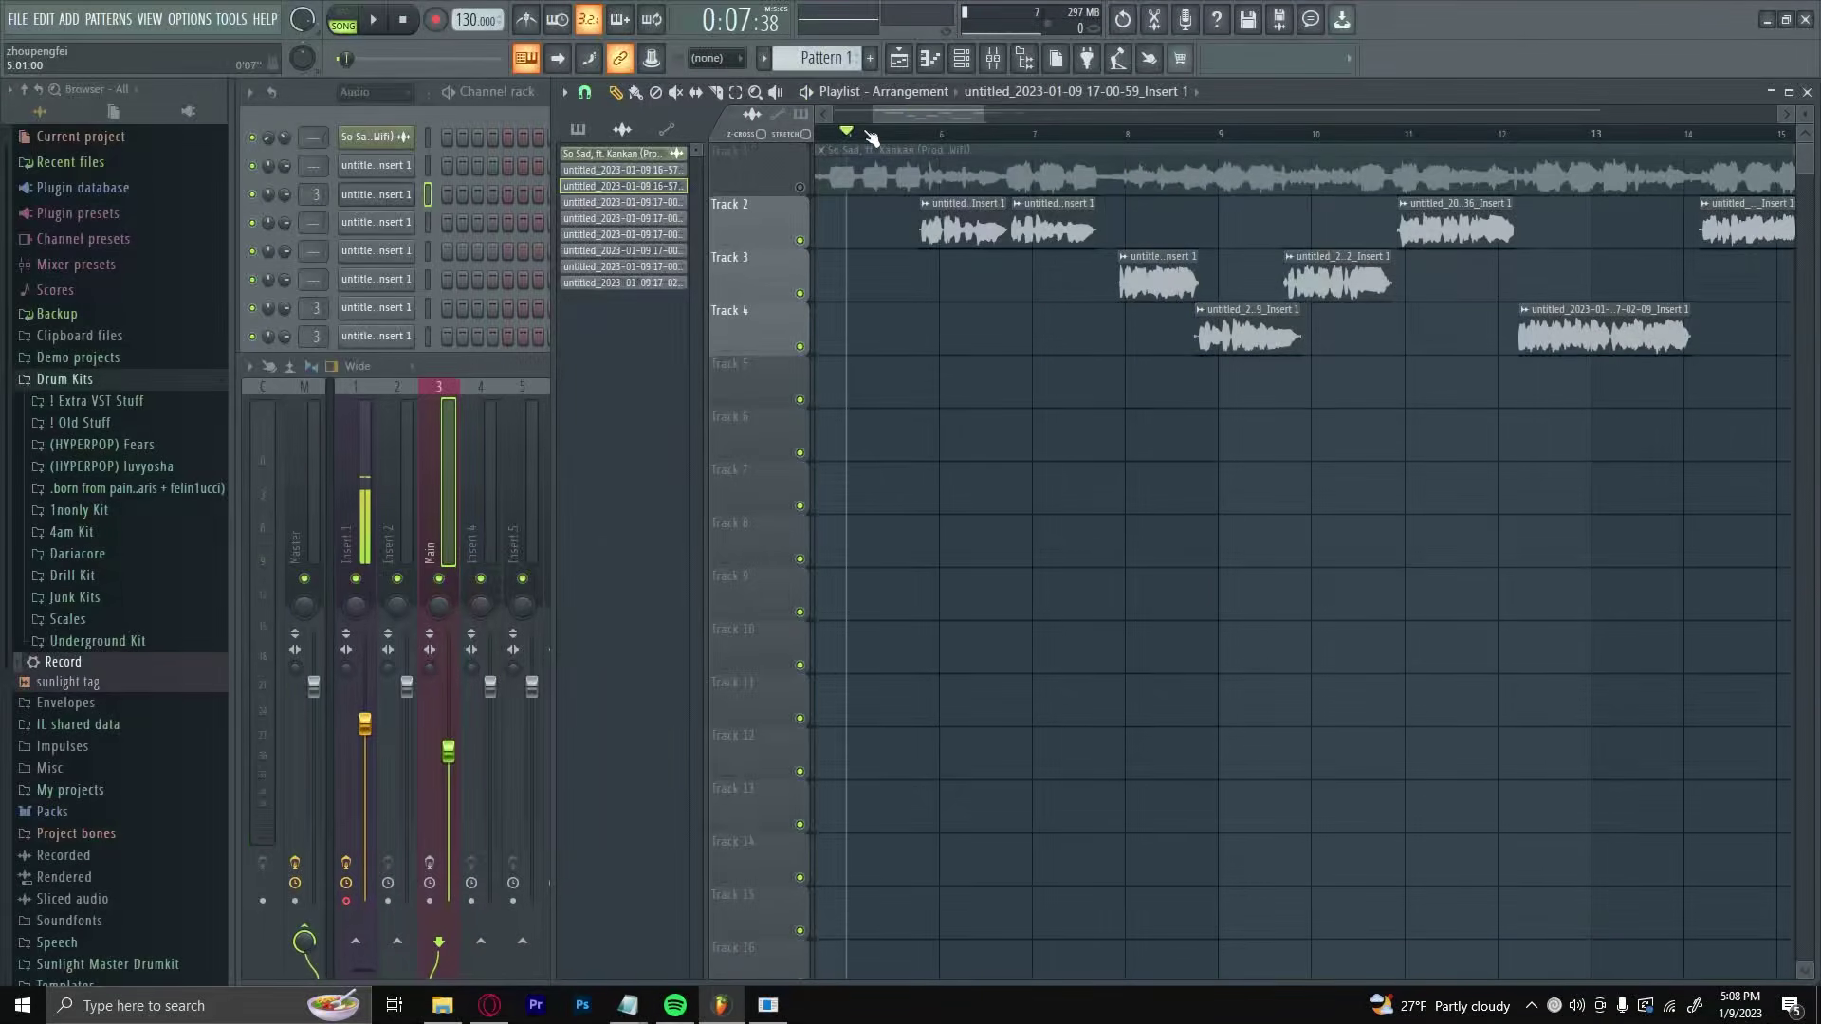
Bypass every loaded effect on the Main mixer track except Auto-Tune Artist.
click(429, 446)
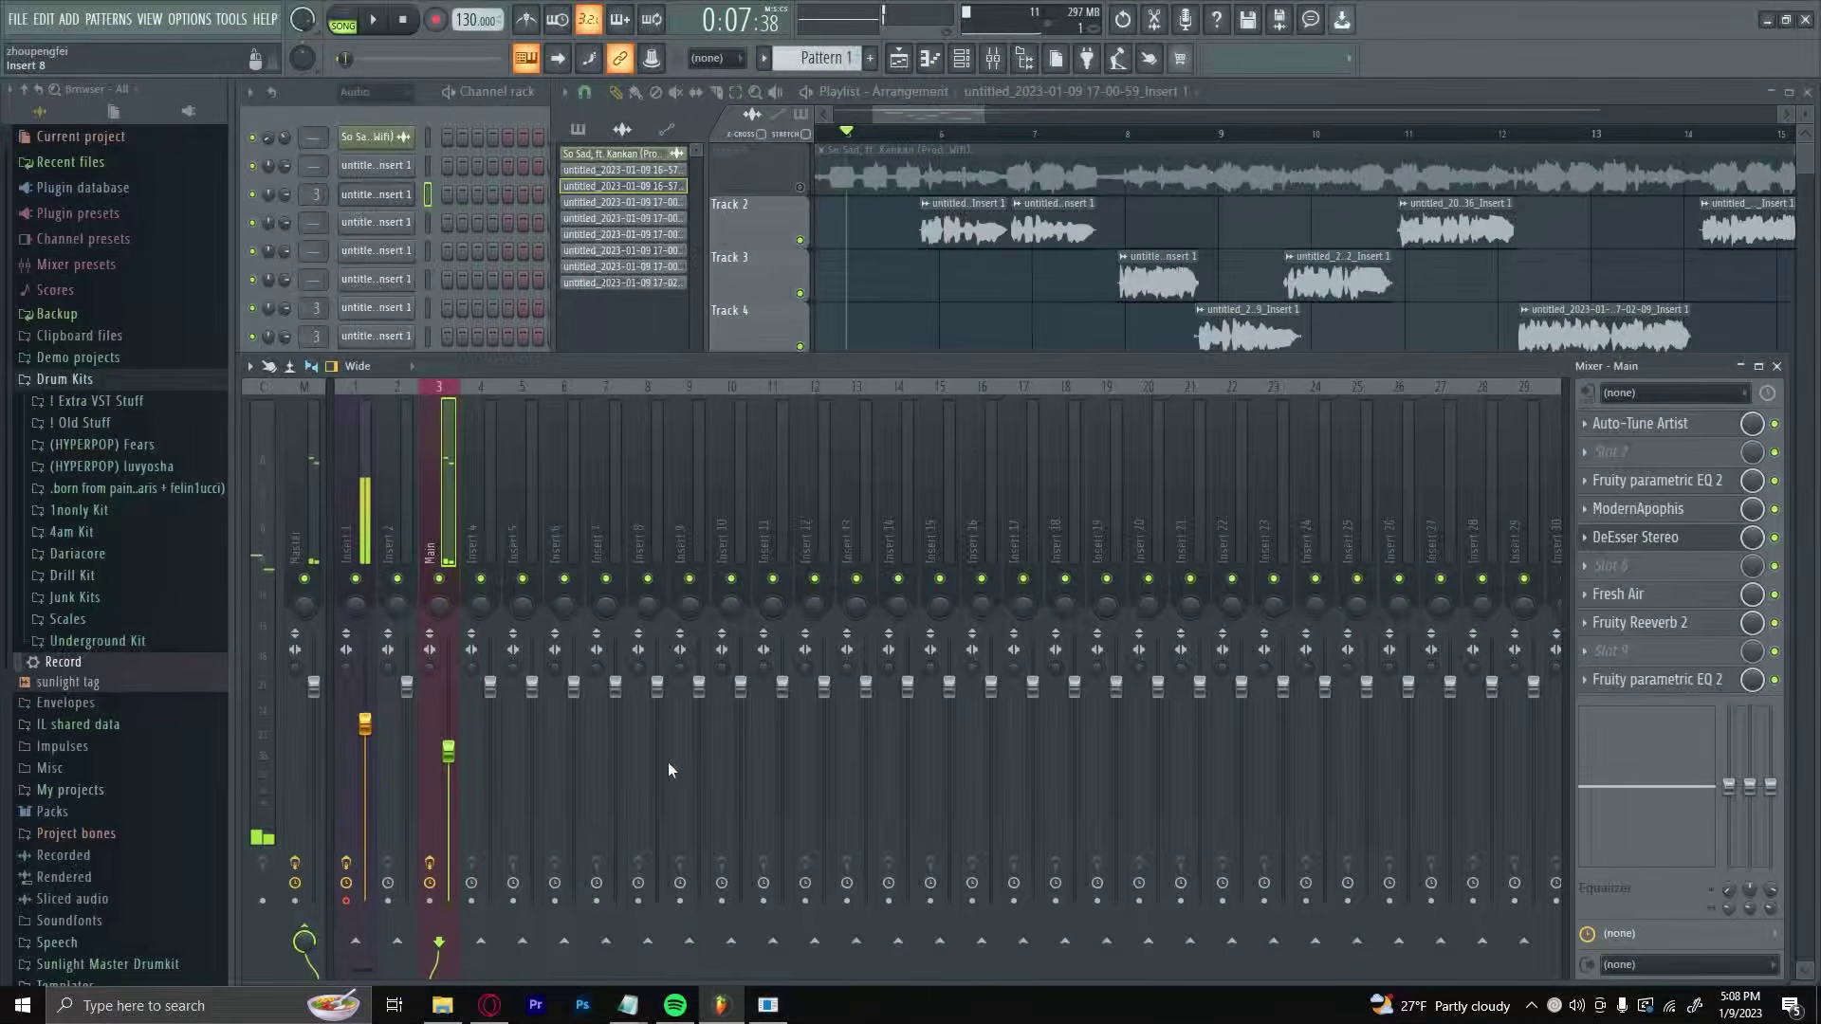
click(1774, 679)
click(1774, 622)
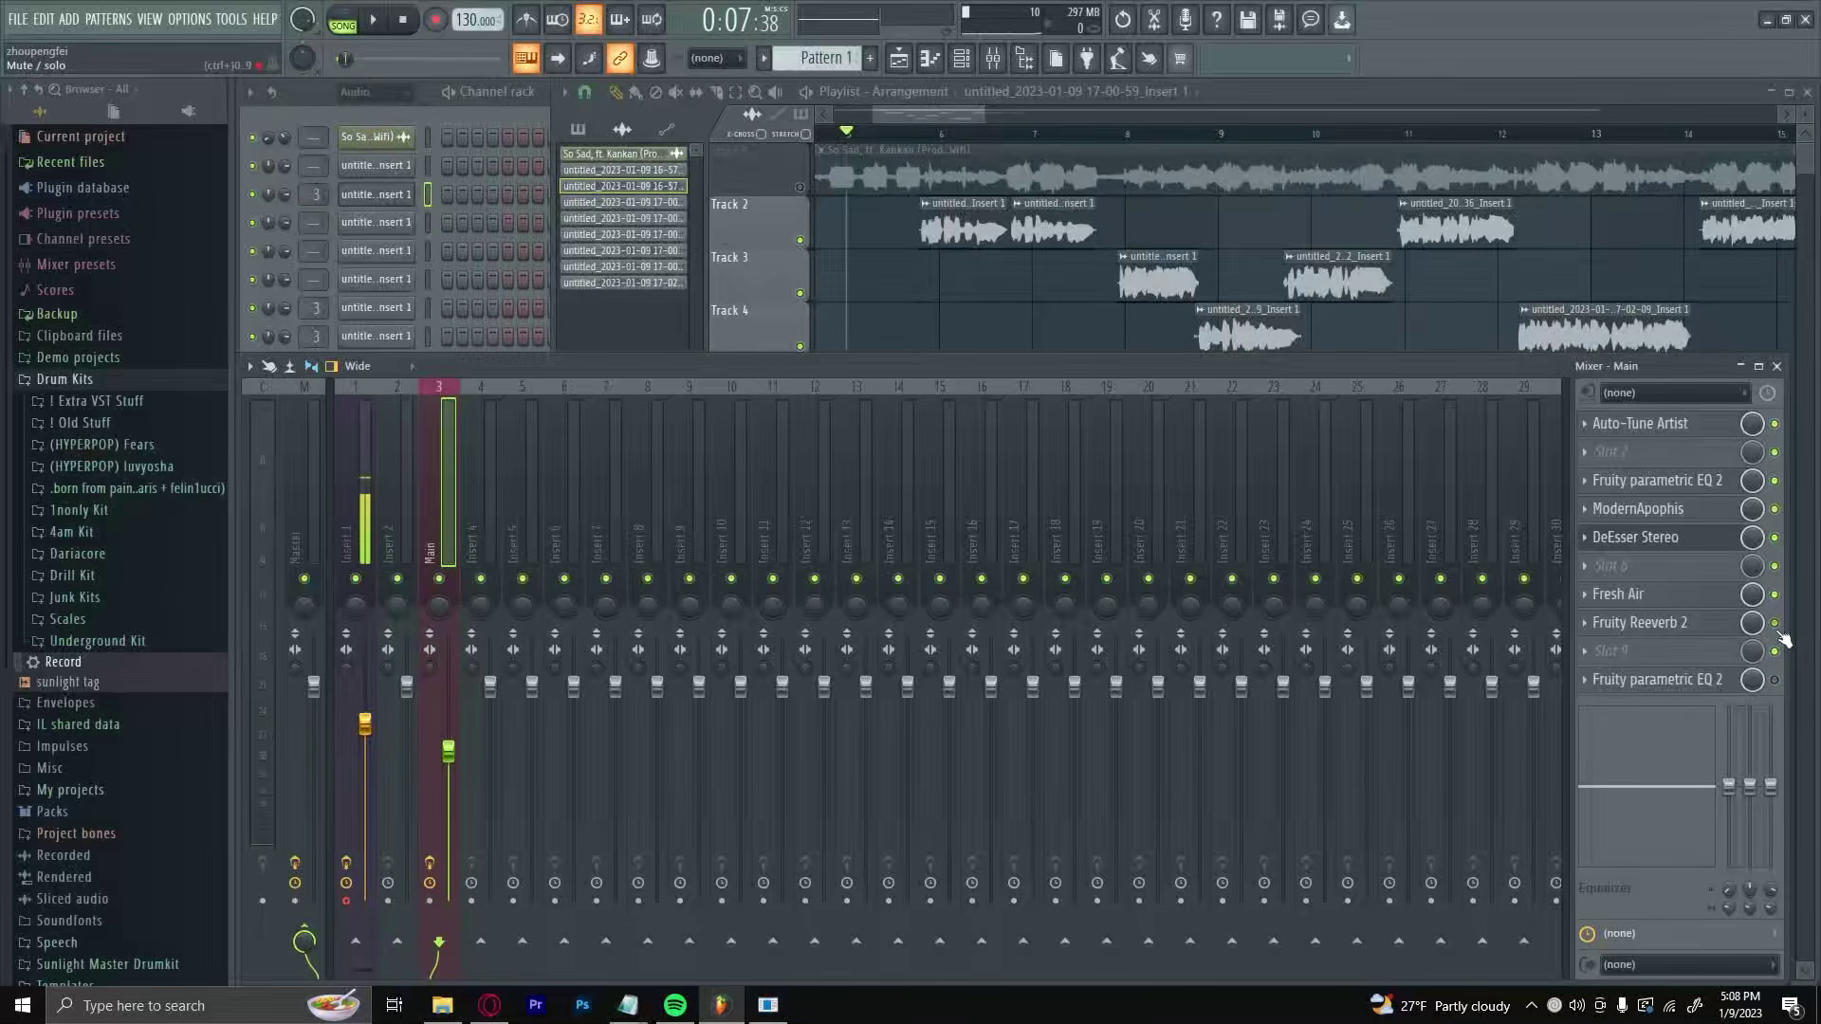
click(1774, 594)
click(1774, 537)
click(1774, 508)
click(1774, 480)
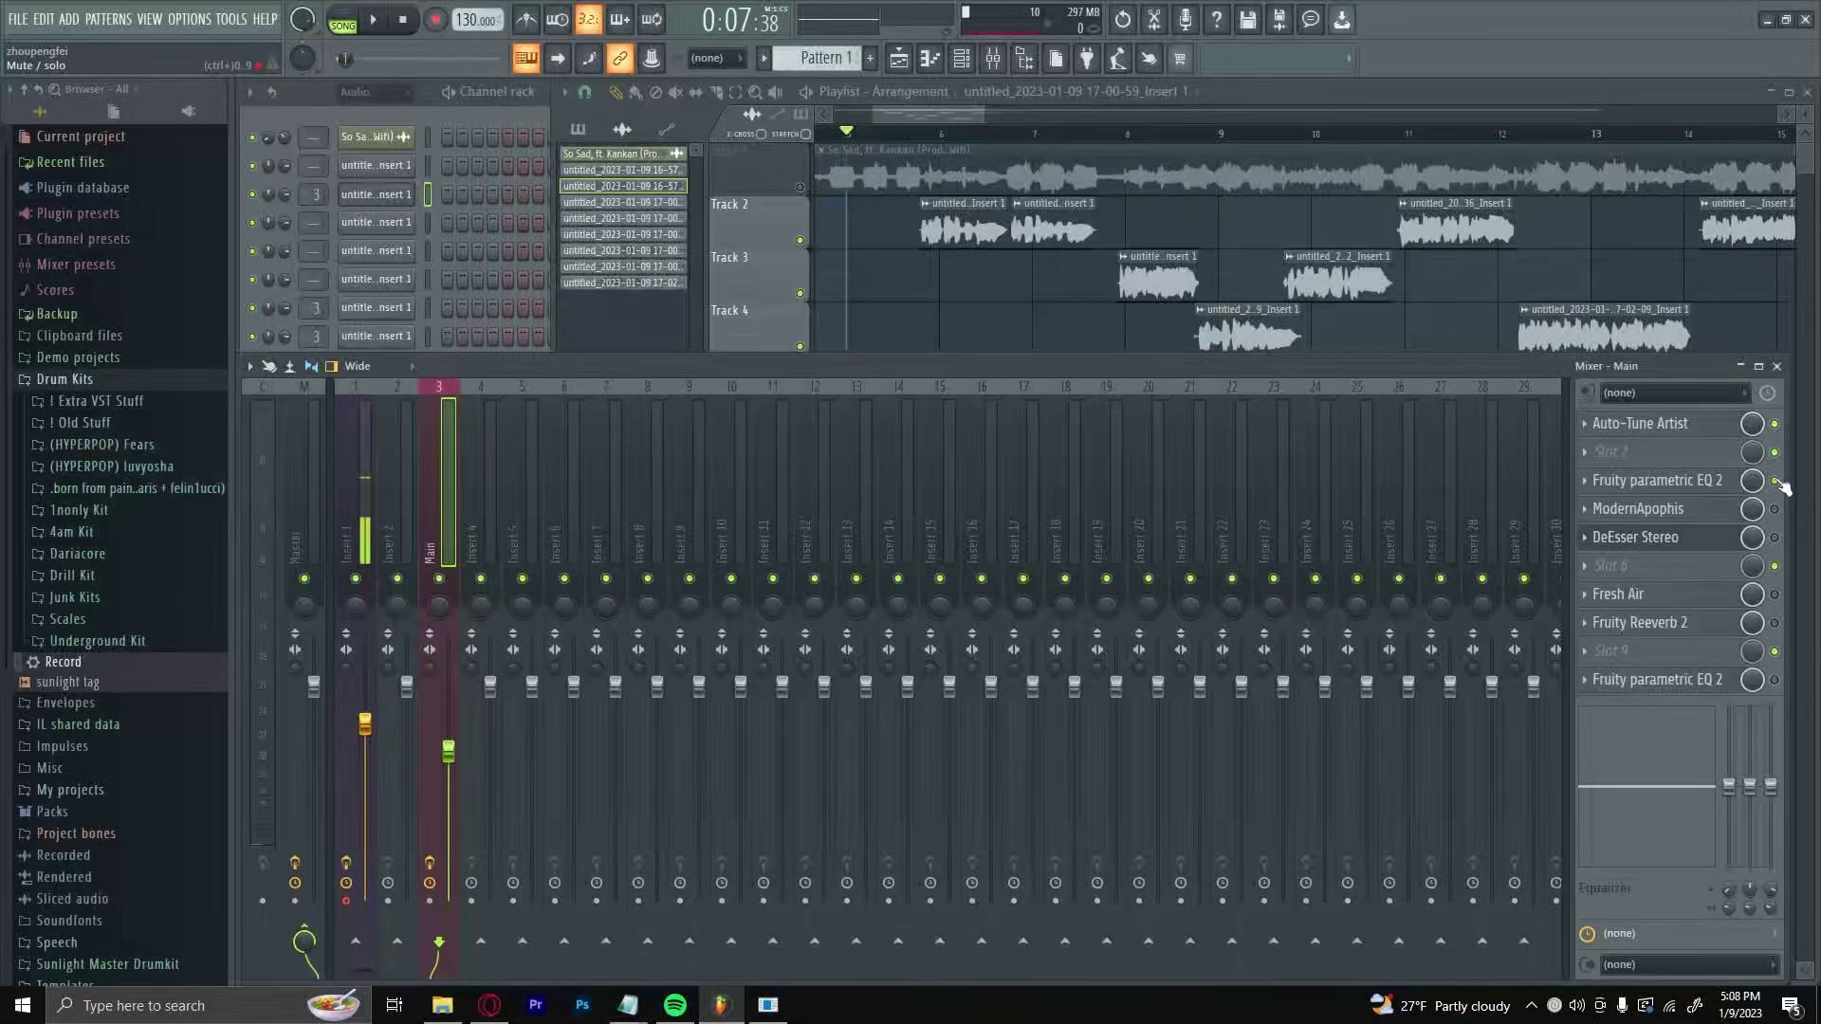
In Auto-Tune Artist on the Main track, set Flex-Tune to 65 and Humanize to 5.
click(1639, 423)
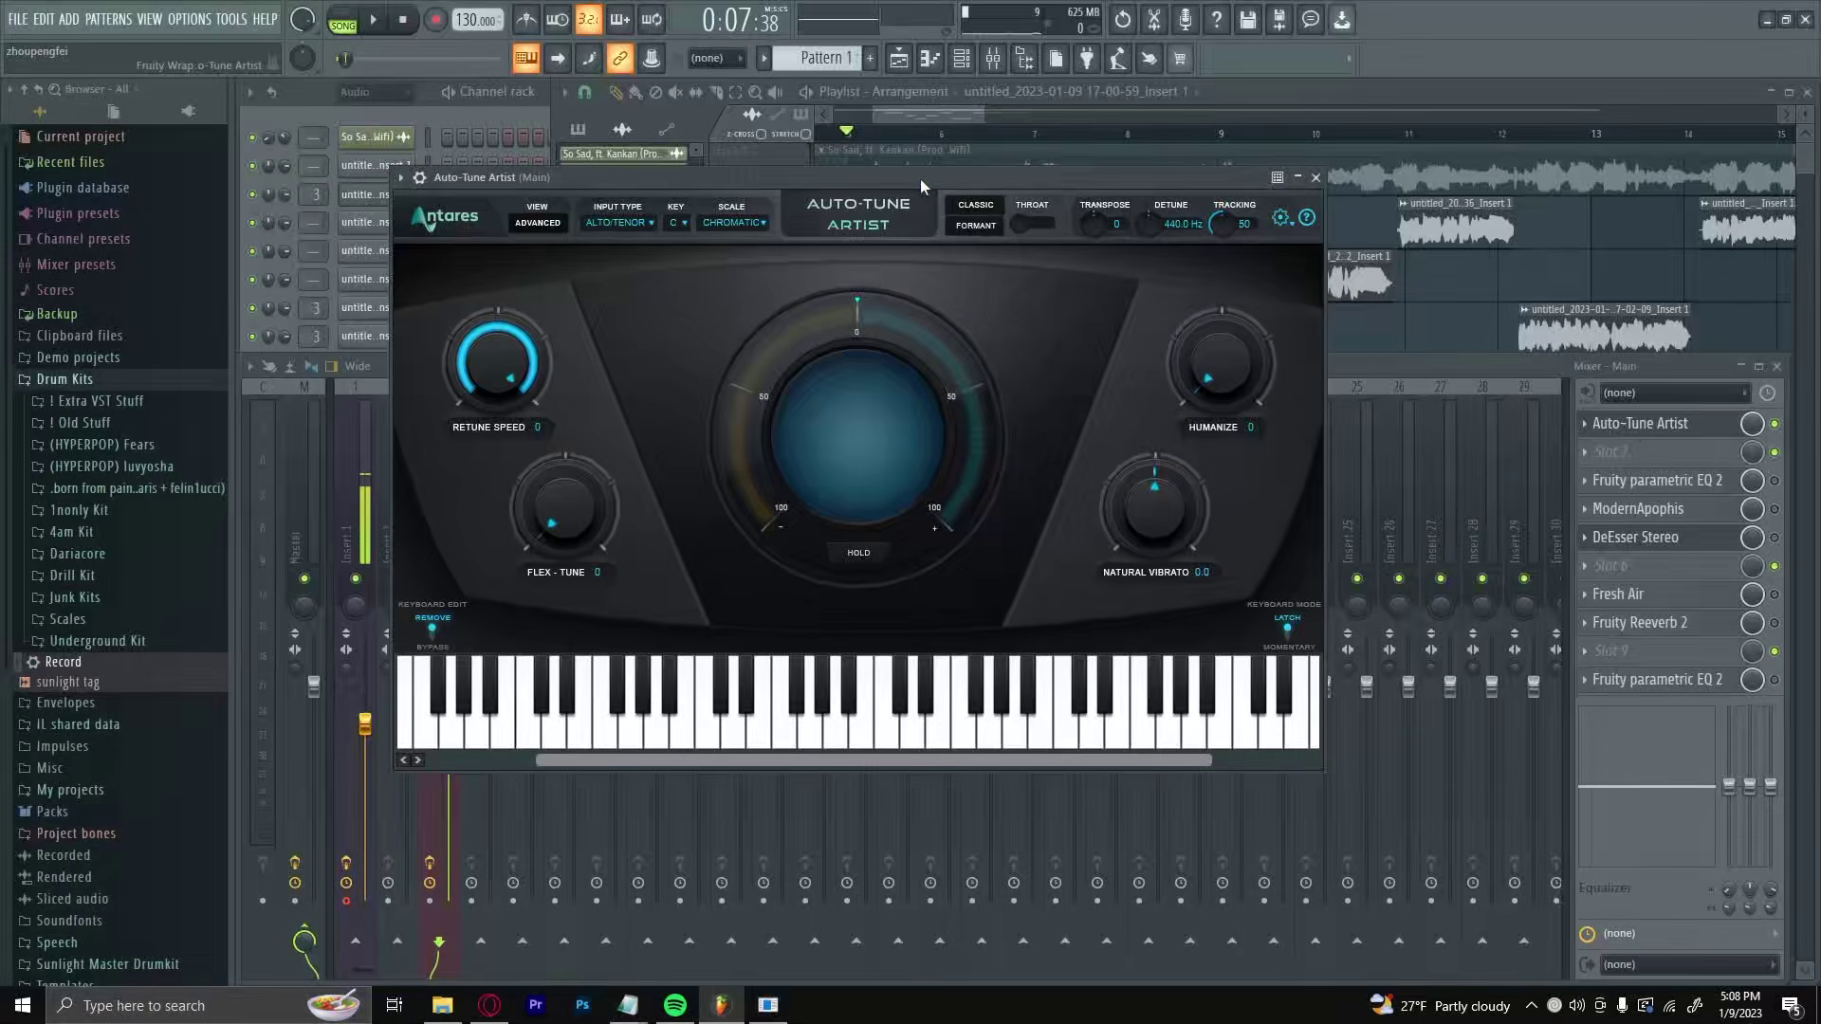
drag(919, 178, 901, 226)
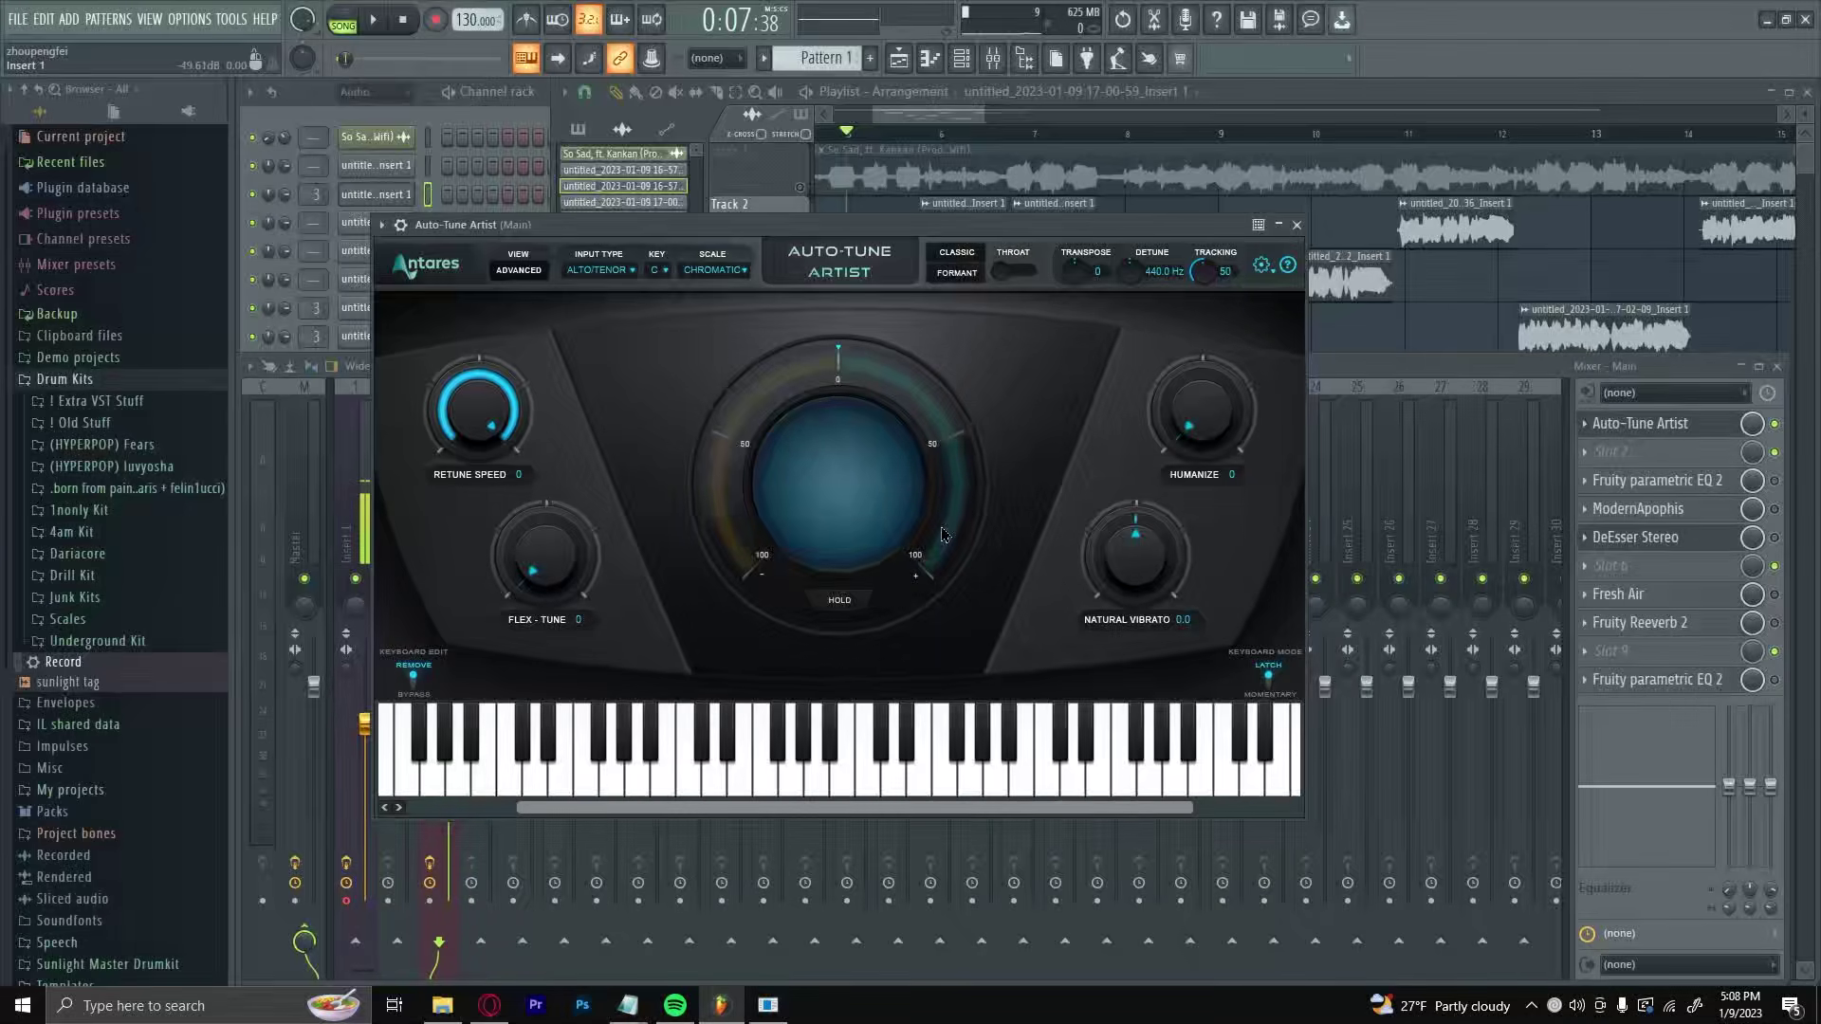
drag(545, 555, 559, 447)
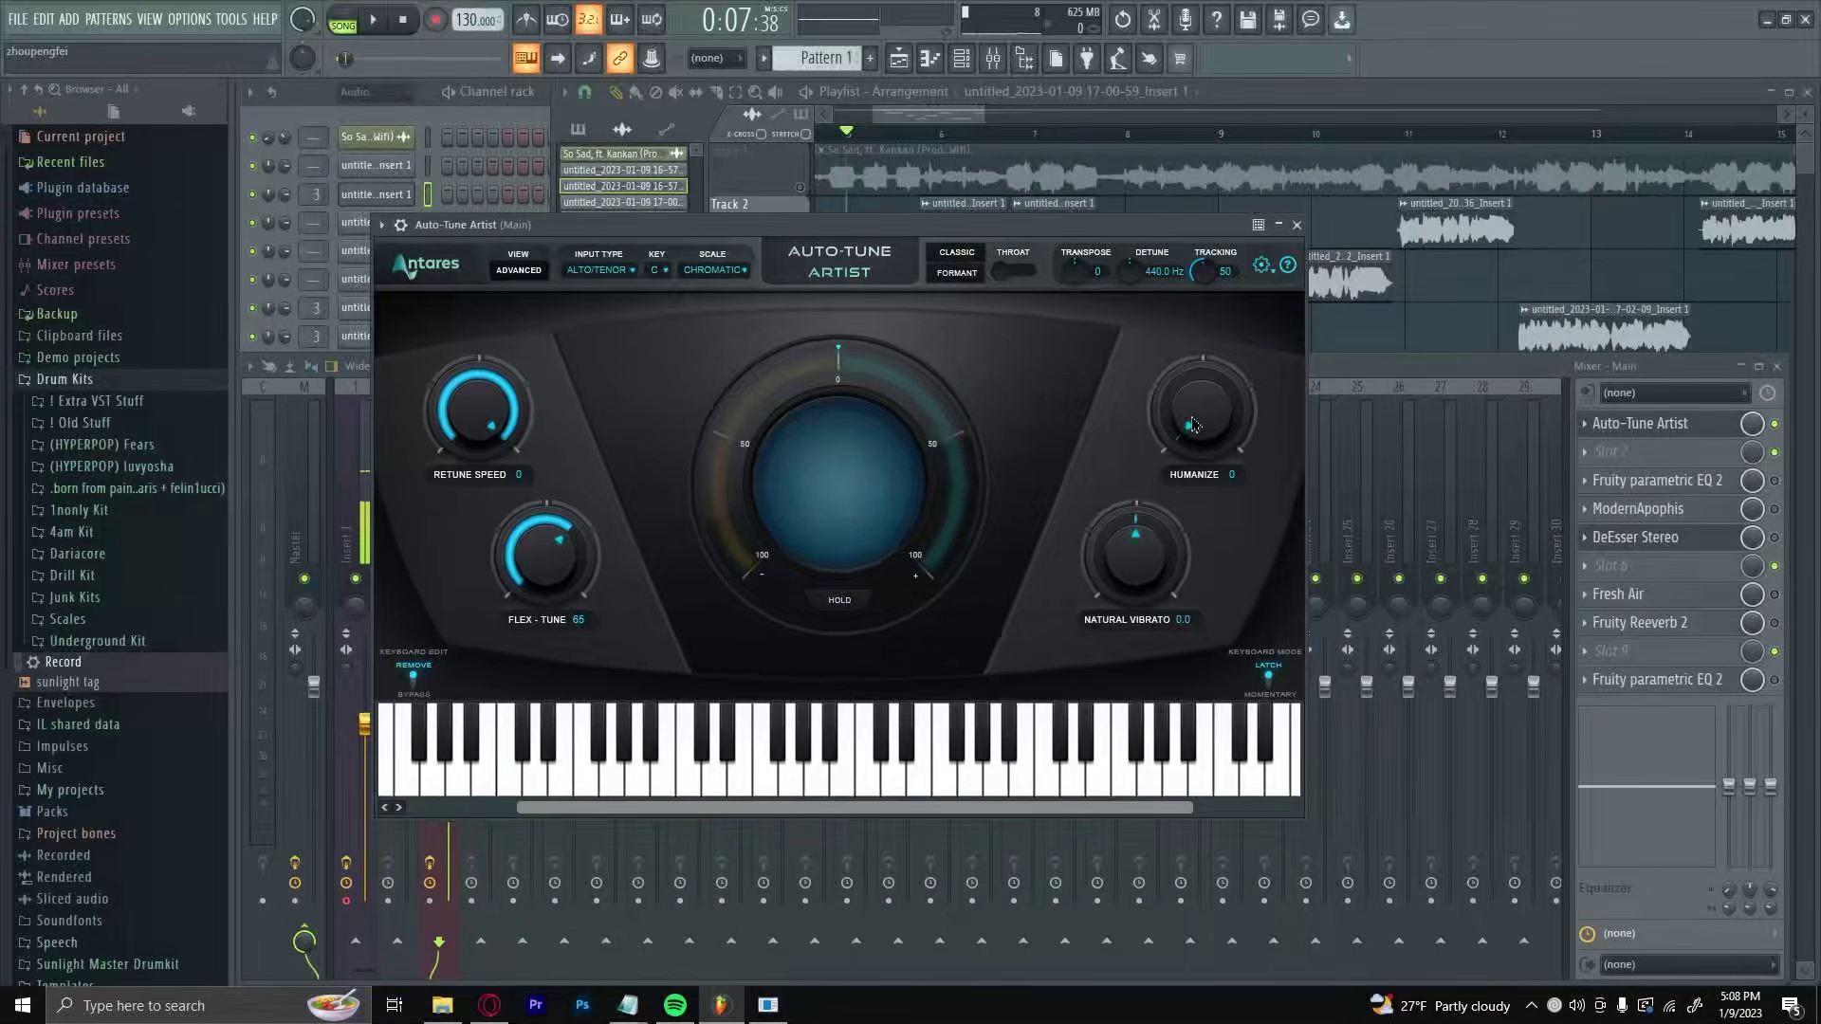
drag(1195, 424, 1185, 387)
Load Auto-Key into slot 2 of the Master track and solo the beat on Track 1 for key detection.
click(1631, 452)
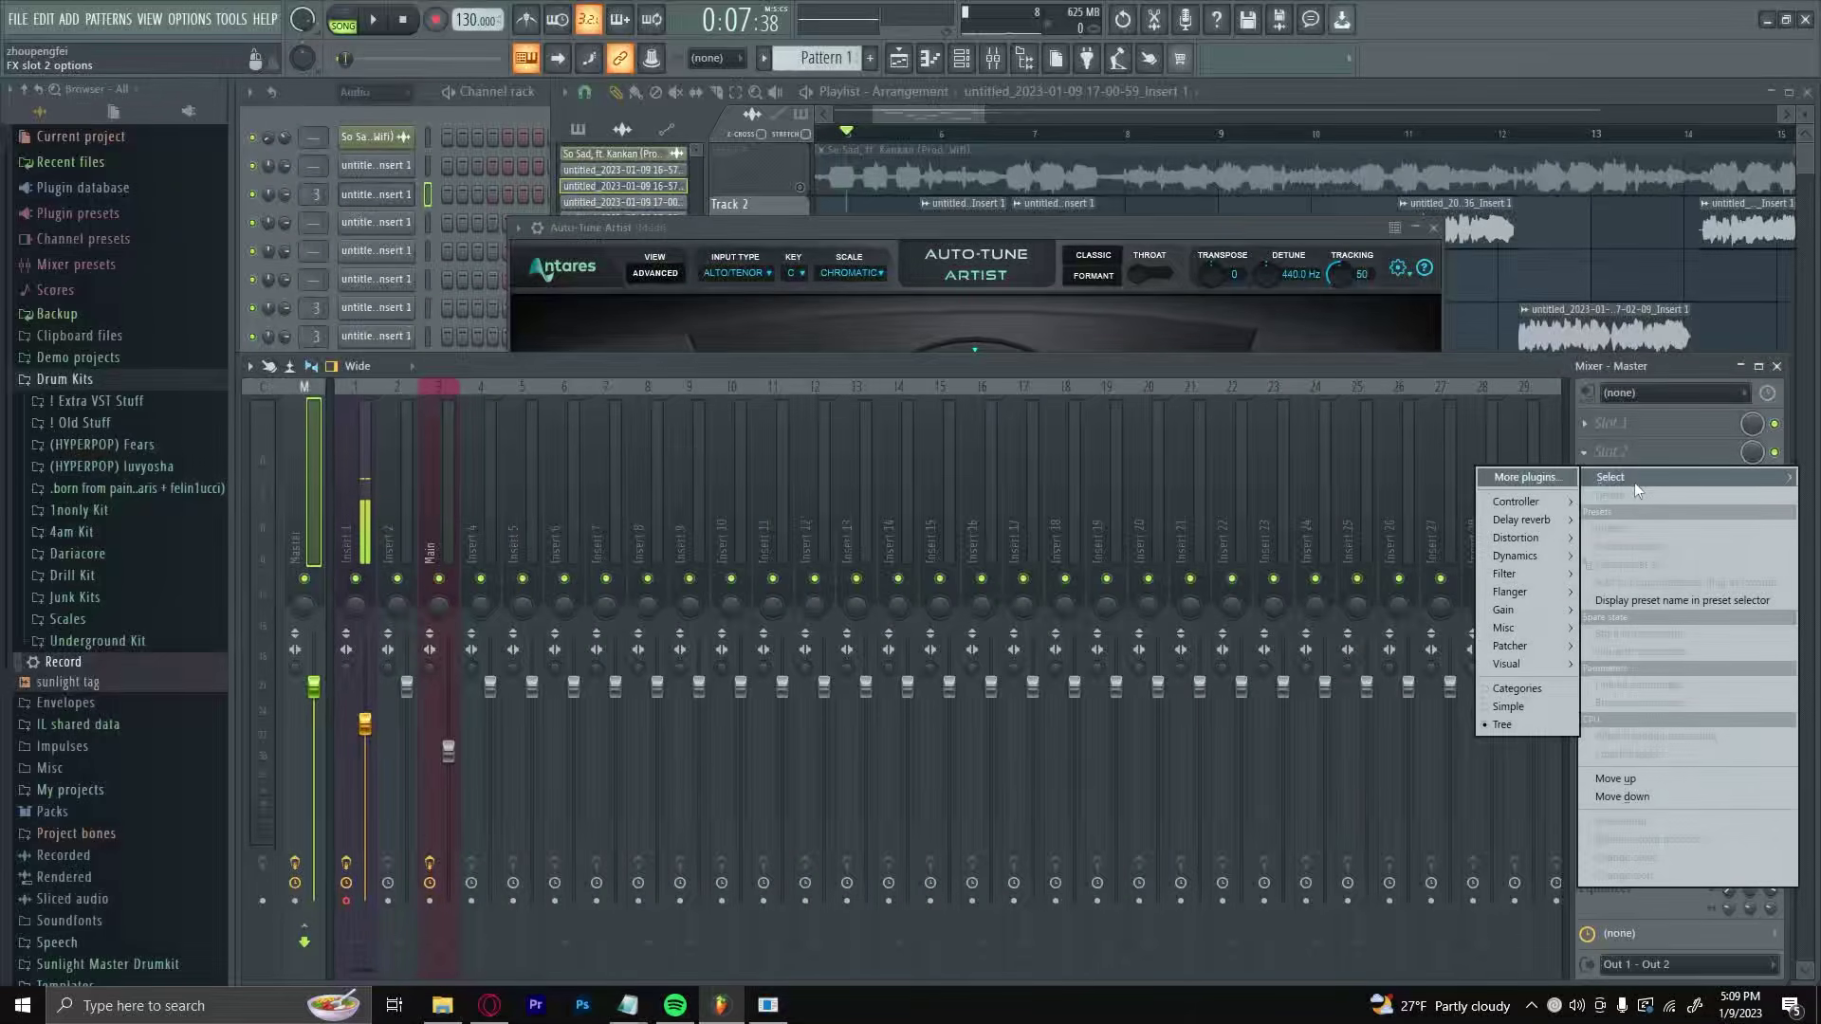
click(1542, 481)
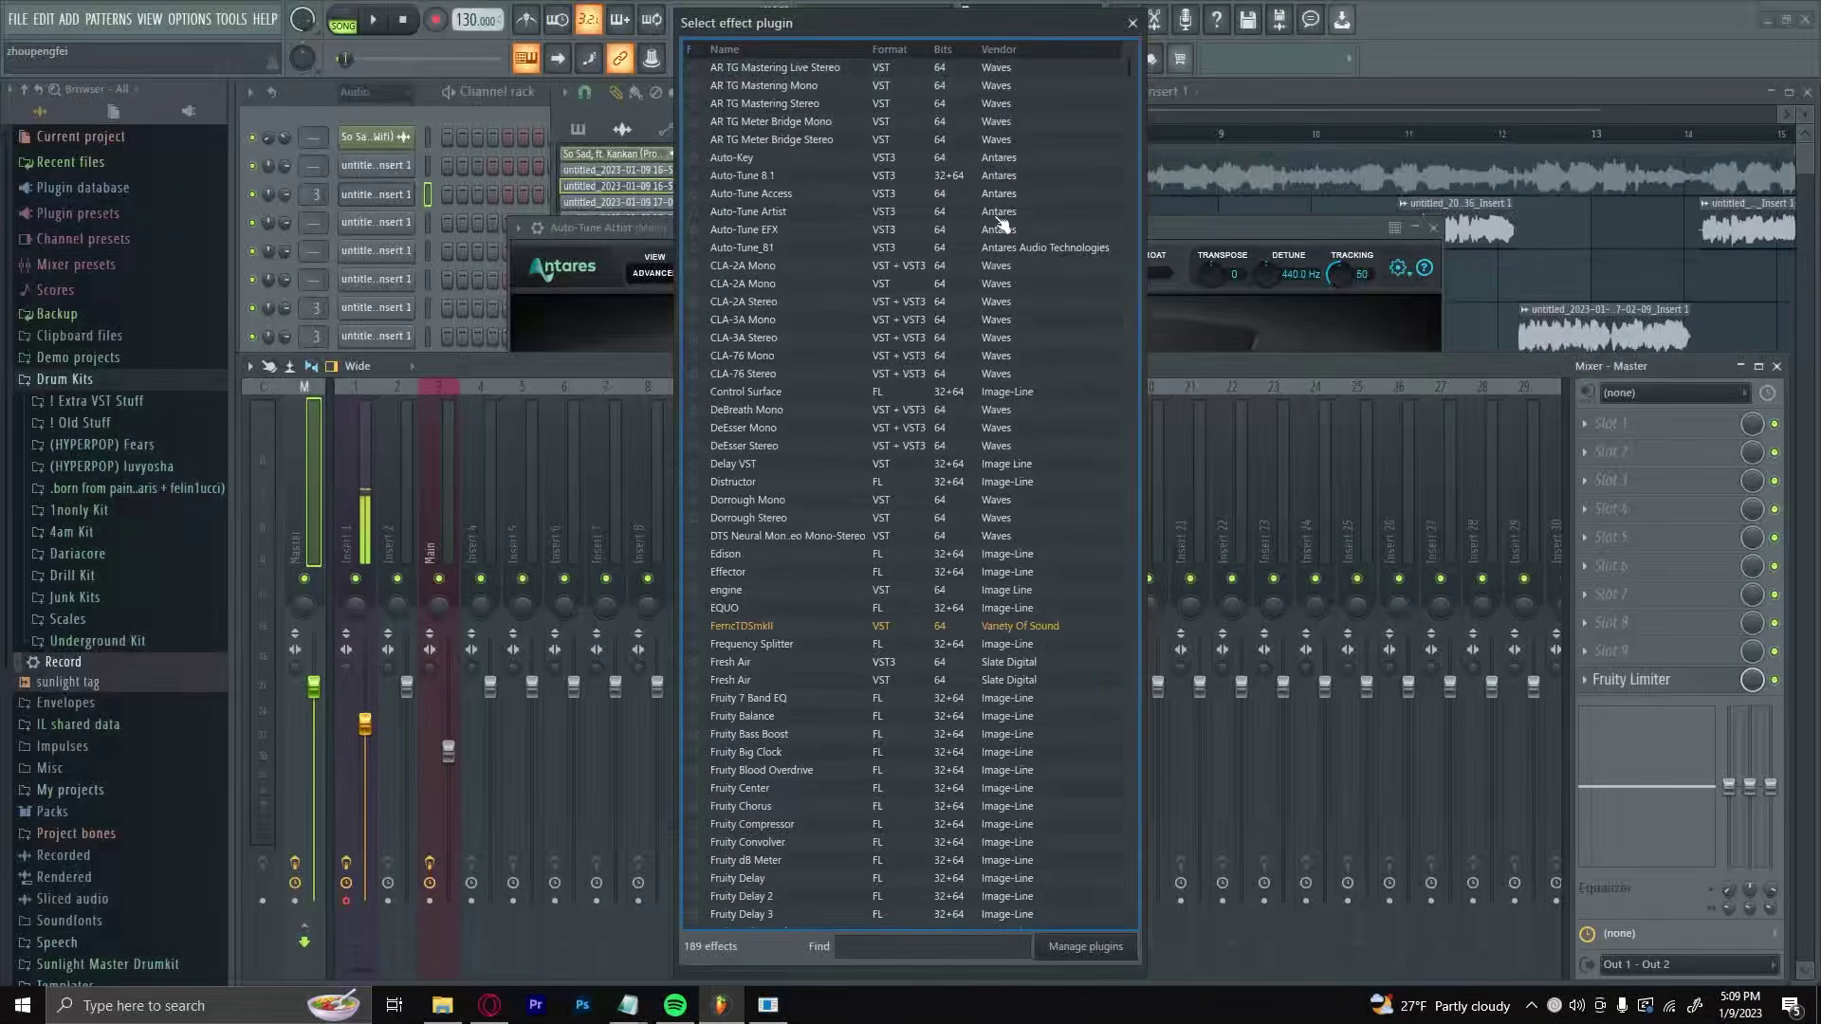
text(auto)
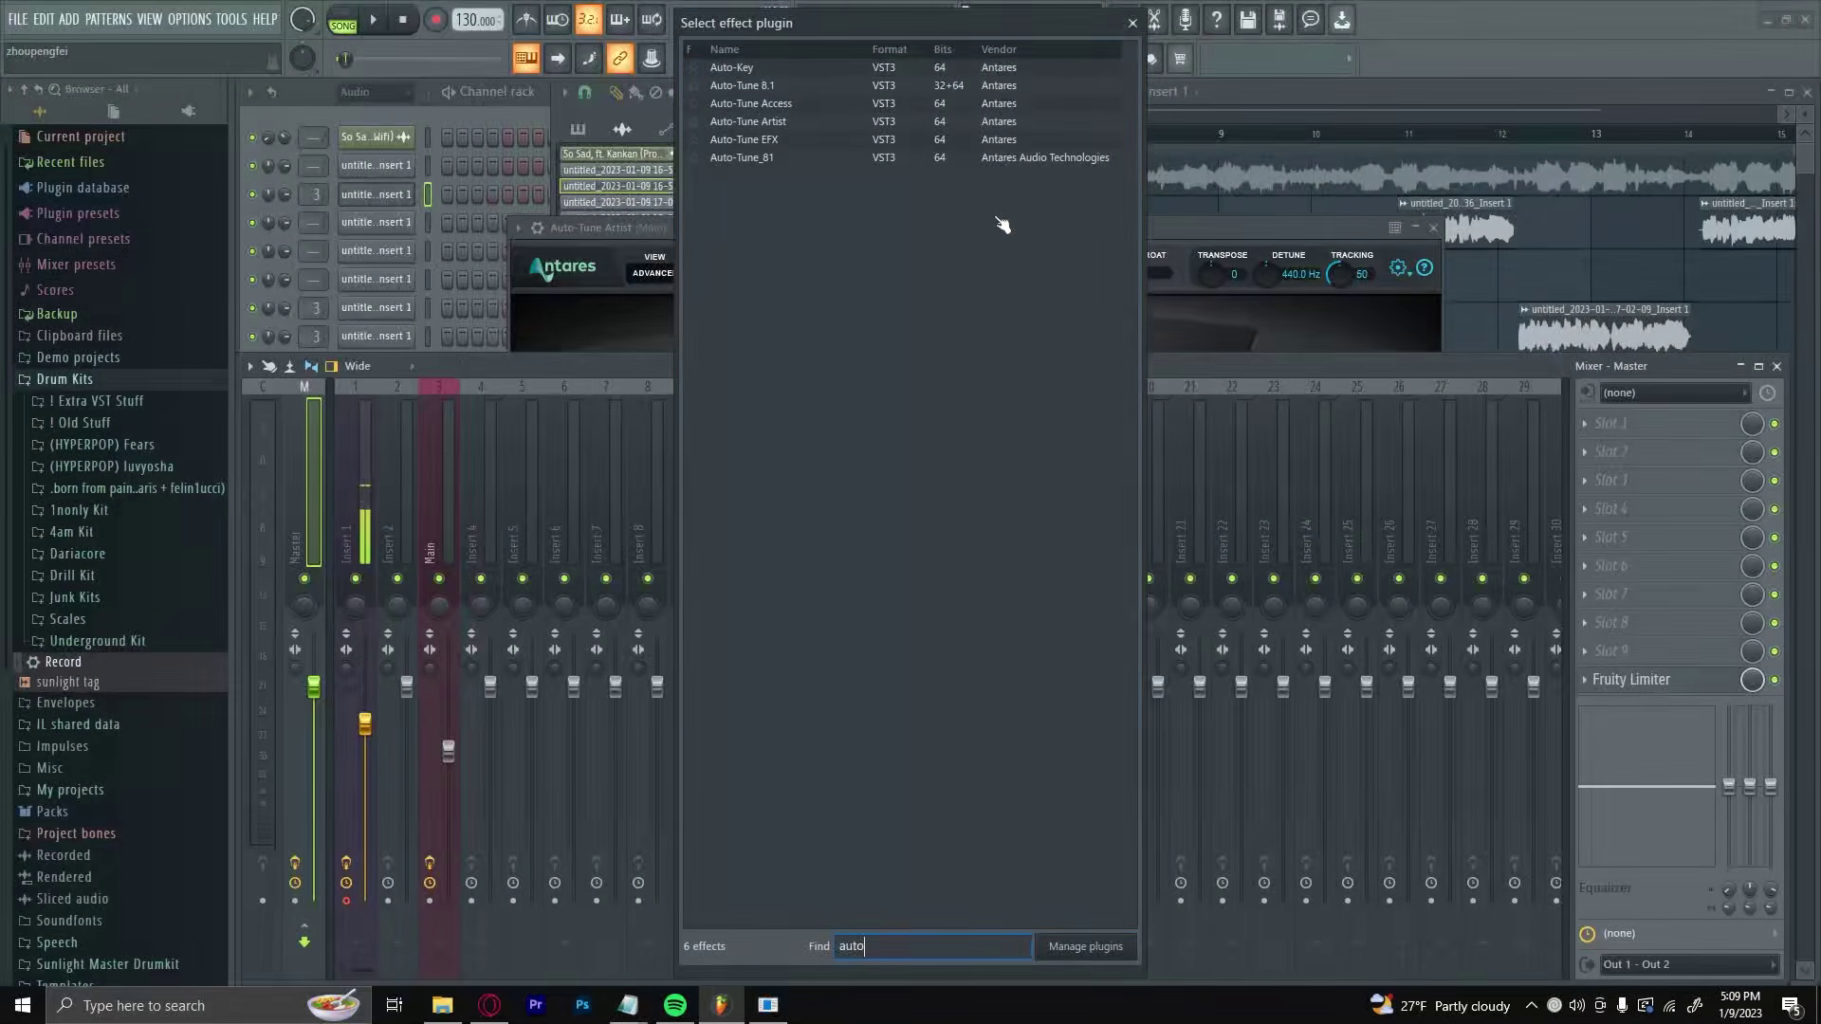
double_click(739, 69)
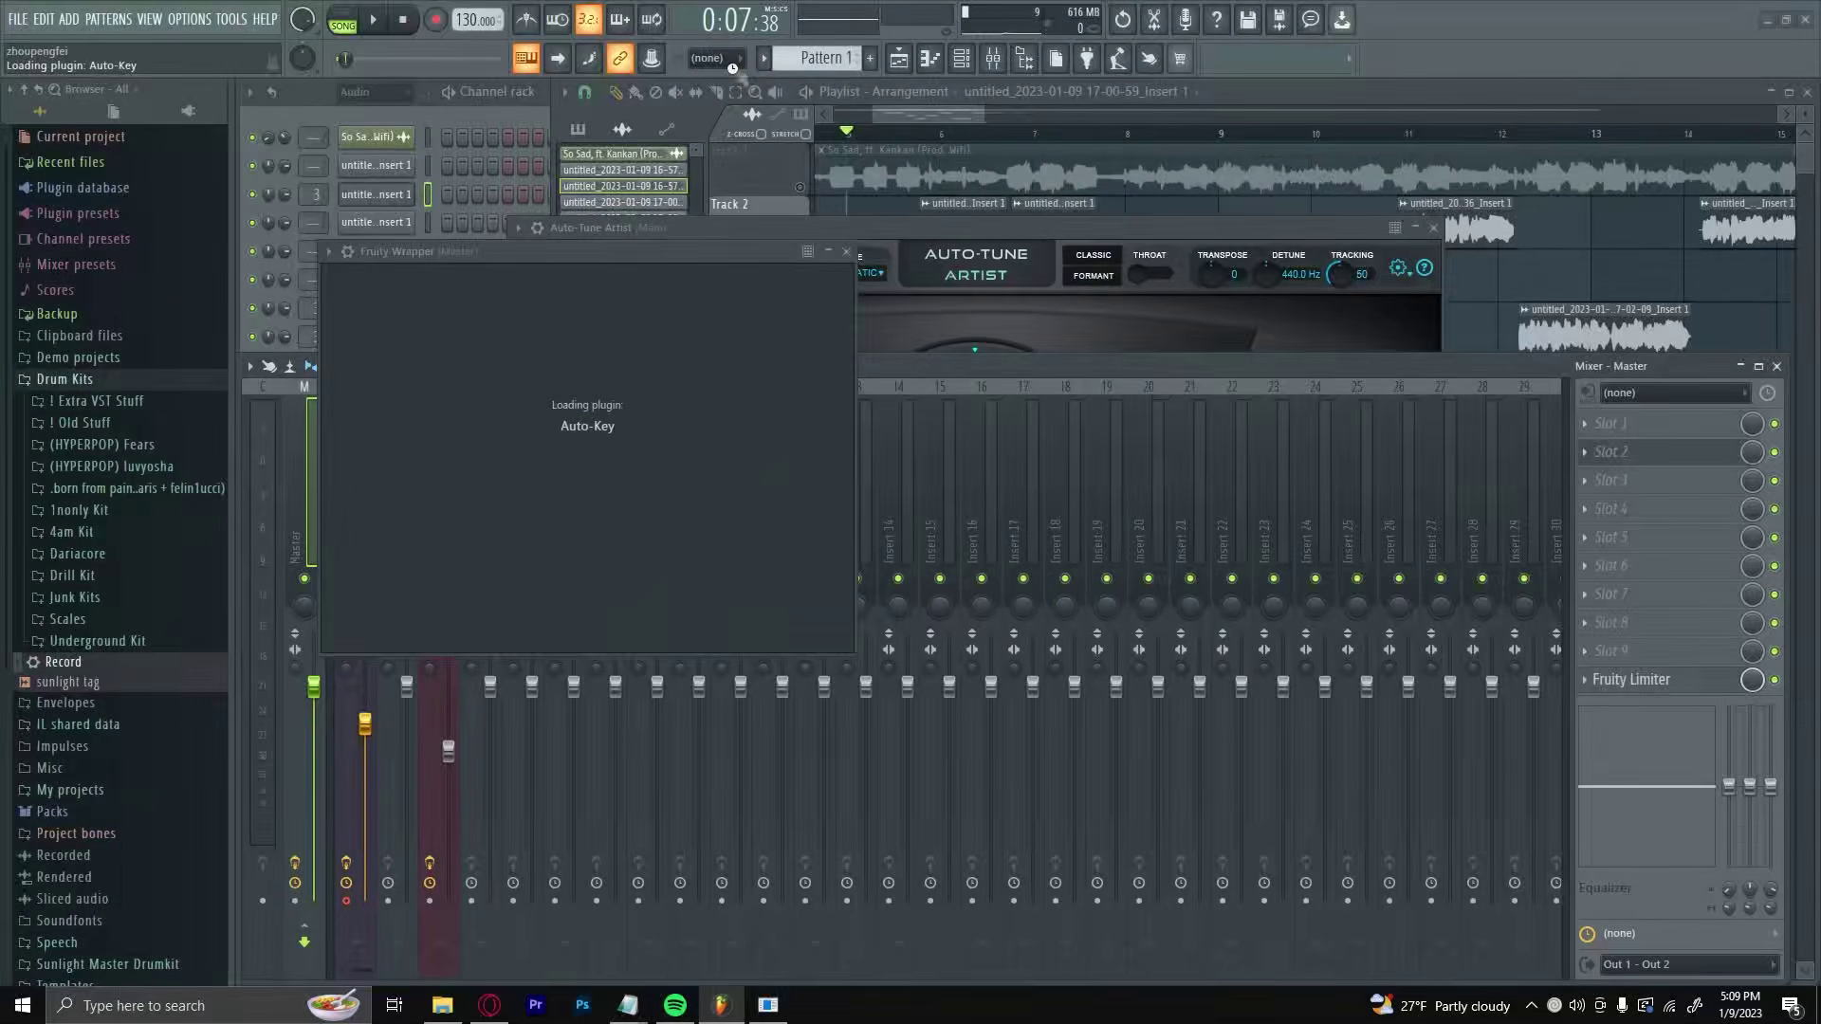
click(793, 179)
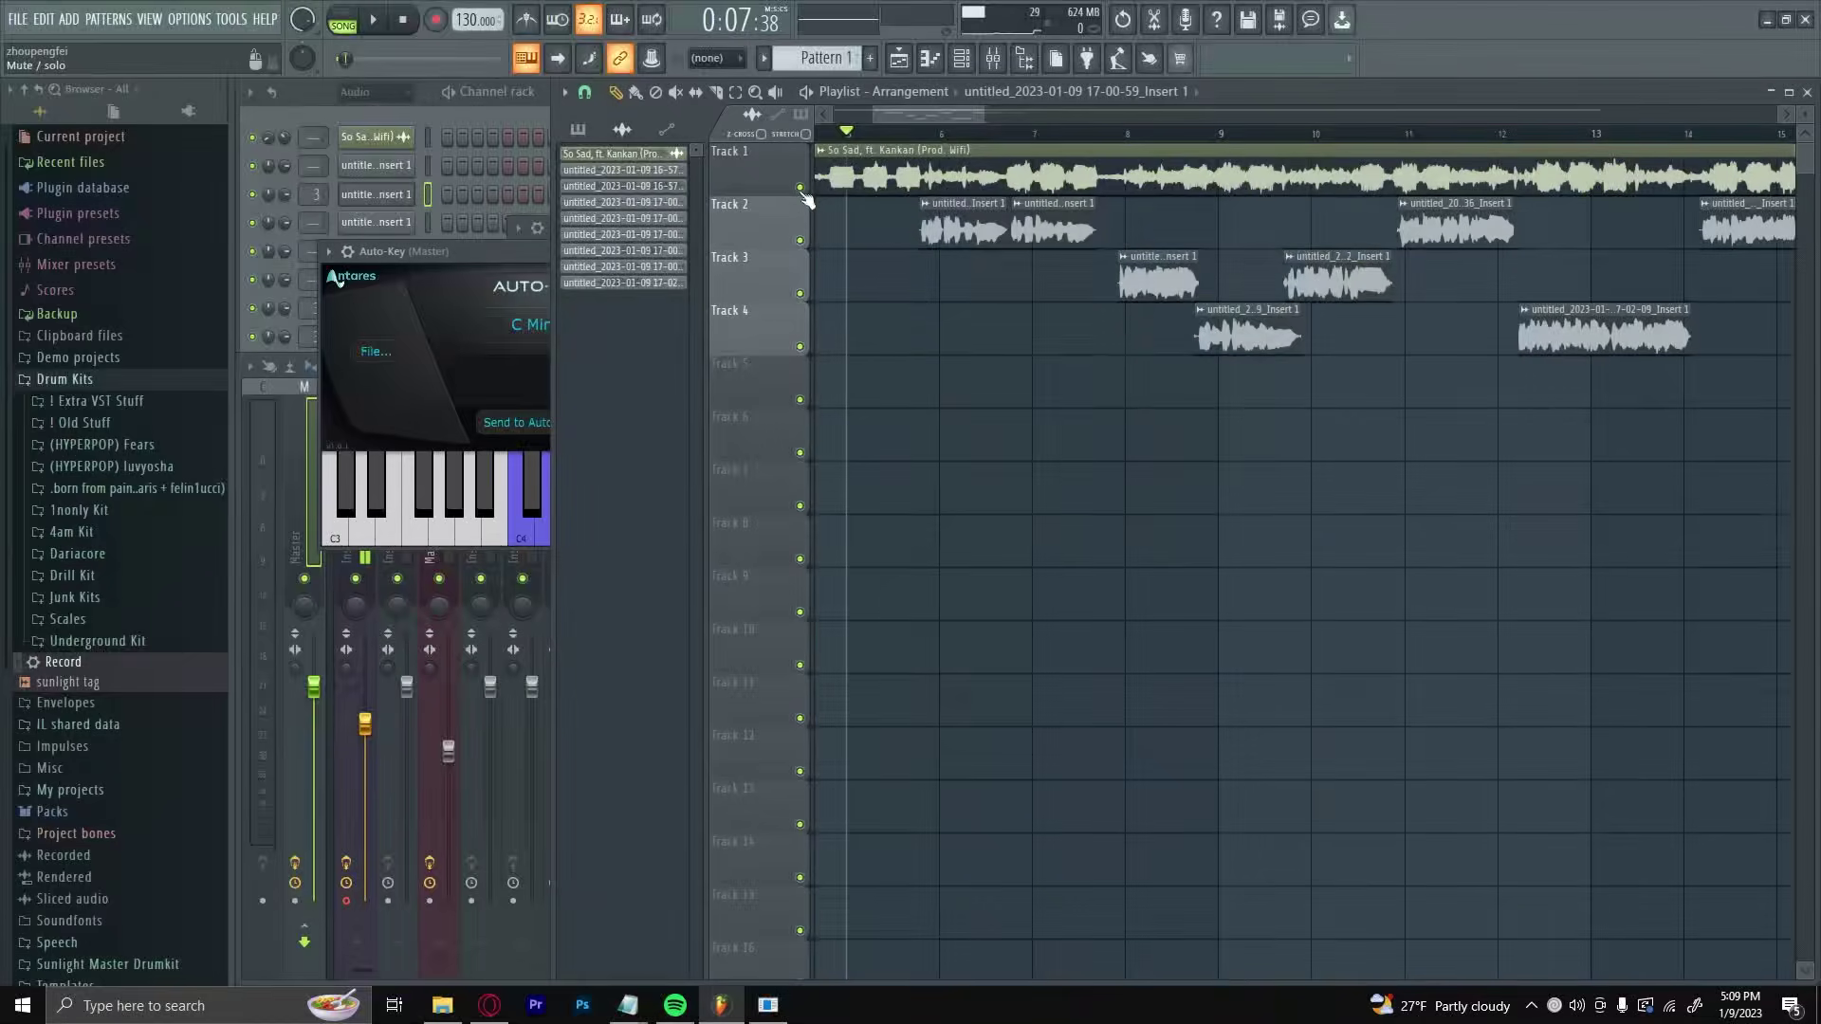
click(468, 248)
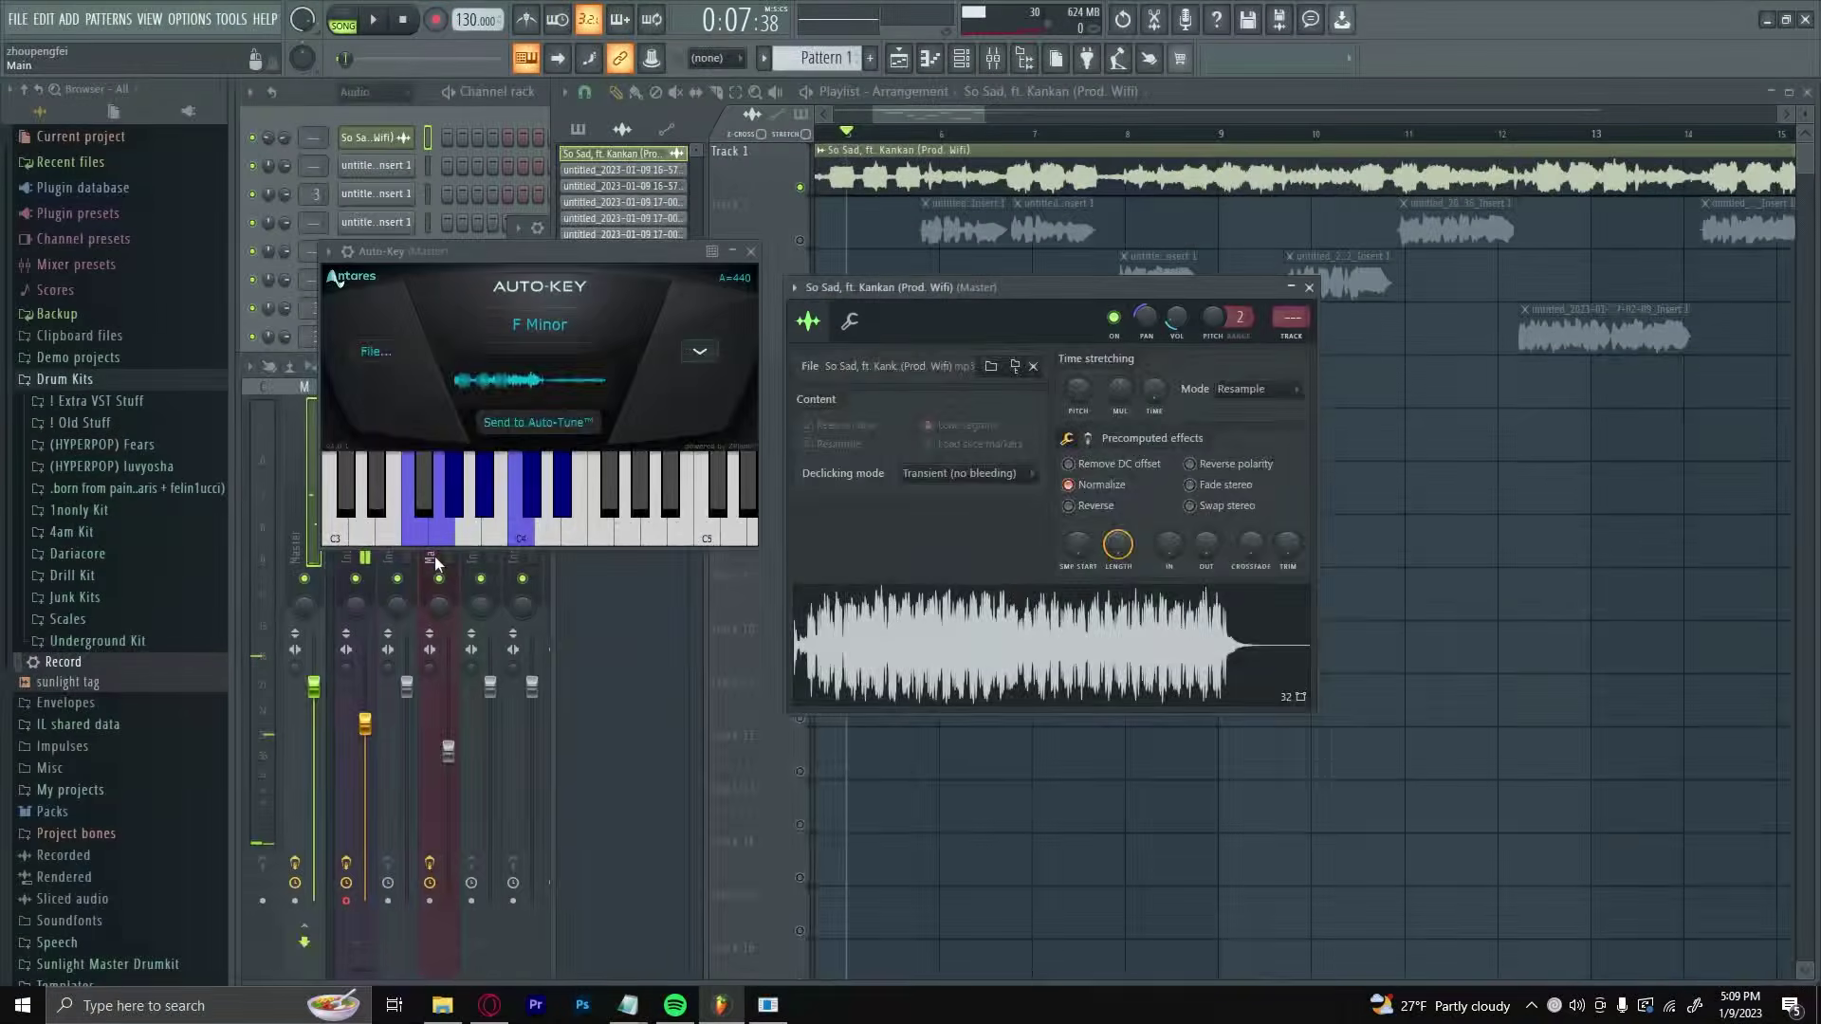
Set Auto-Tune Artist on the Main track to key F and the Minor scale.
key(F9)
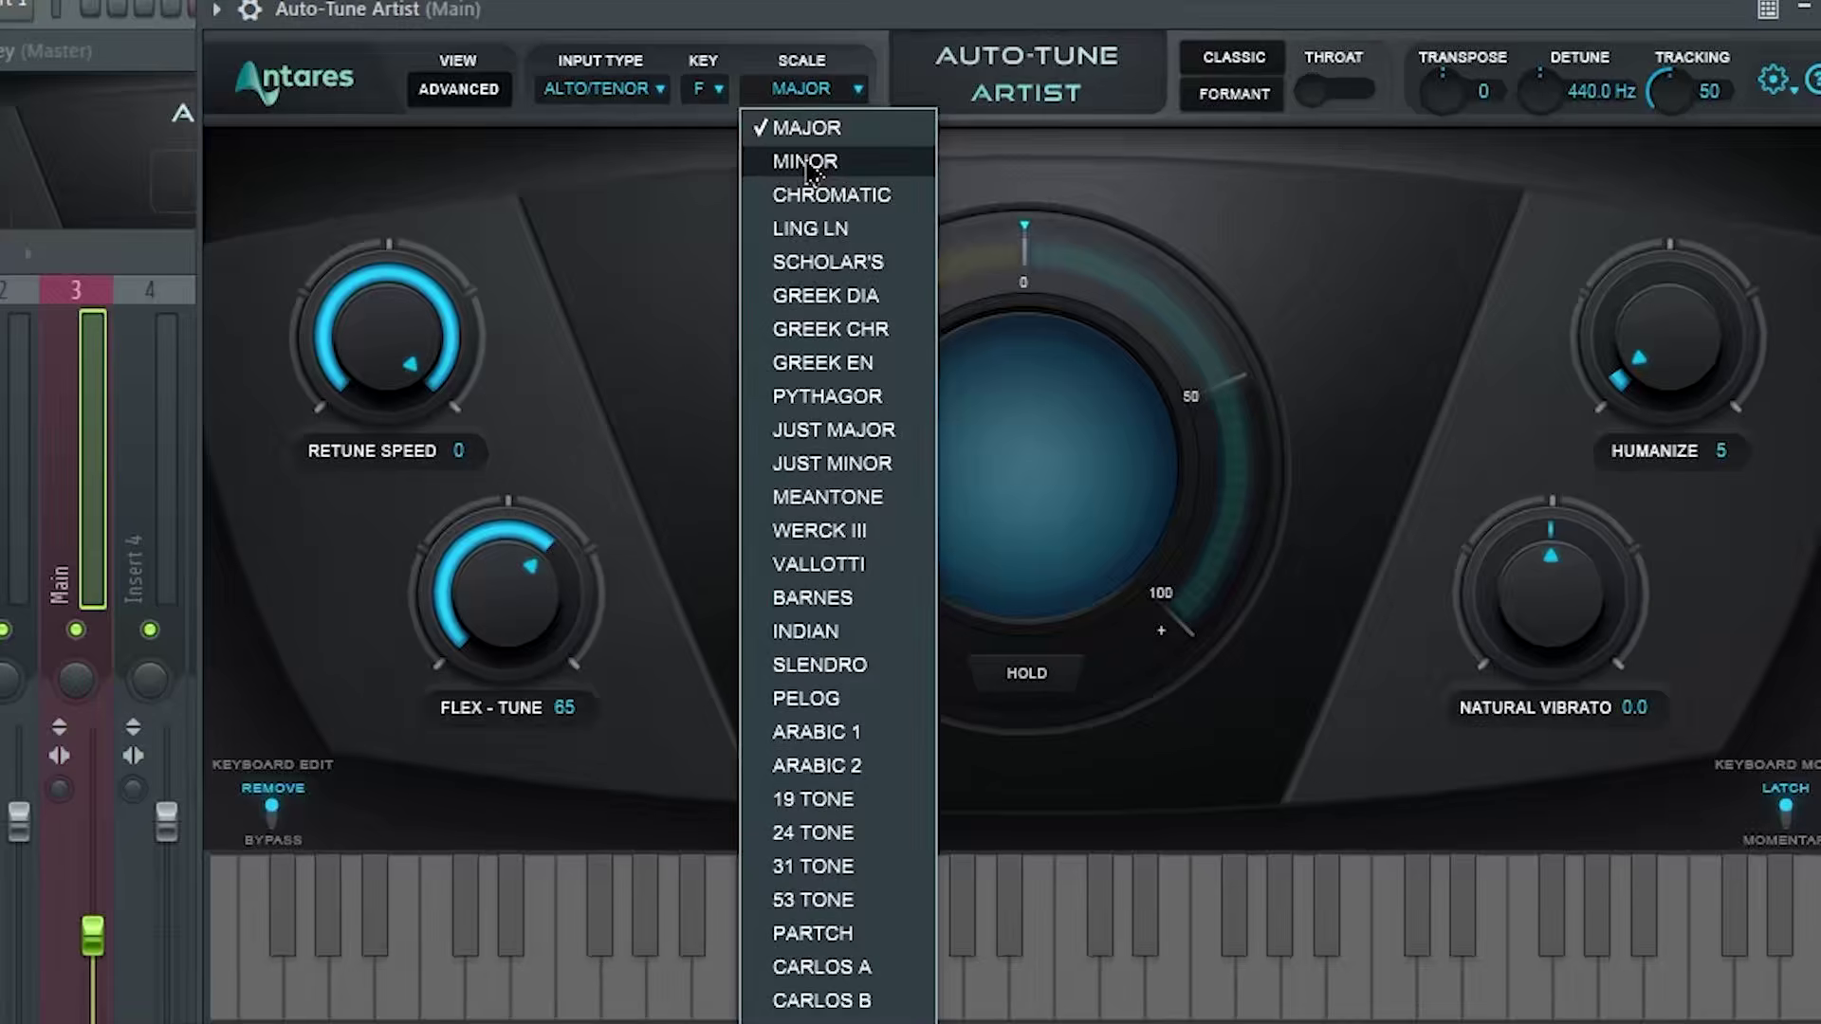
click(805, 165)
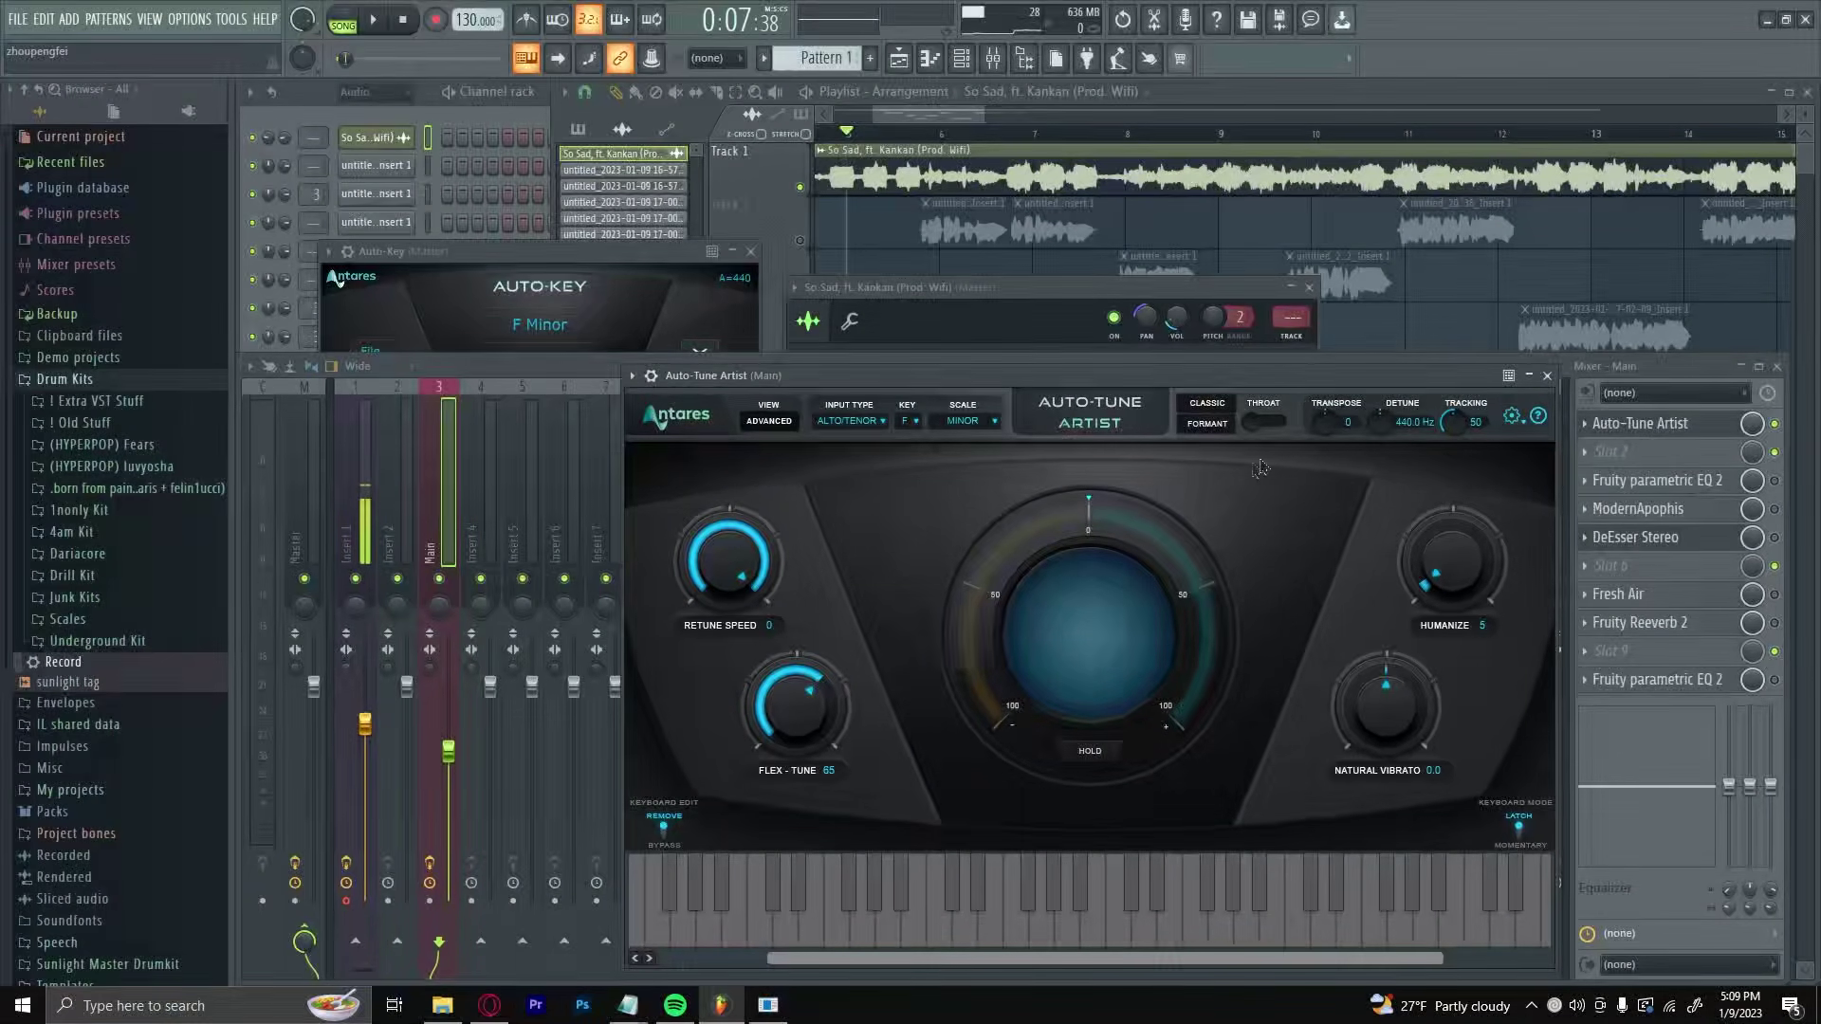
Unmute the vocal tracks, mute the beat on Track 1 and play back the tuned vocals.
right_click(800, 241)
right_click(799, 241)
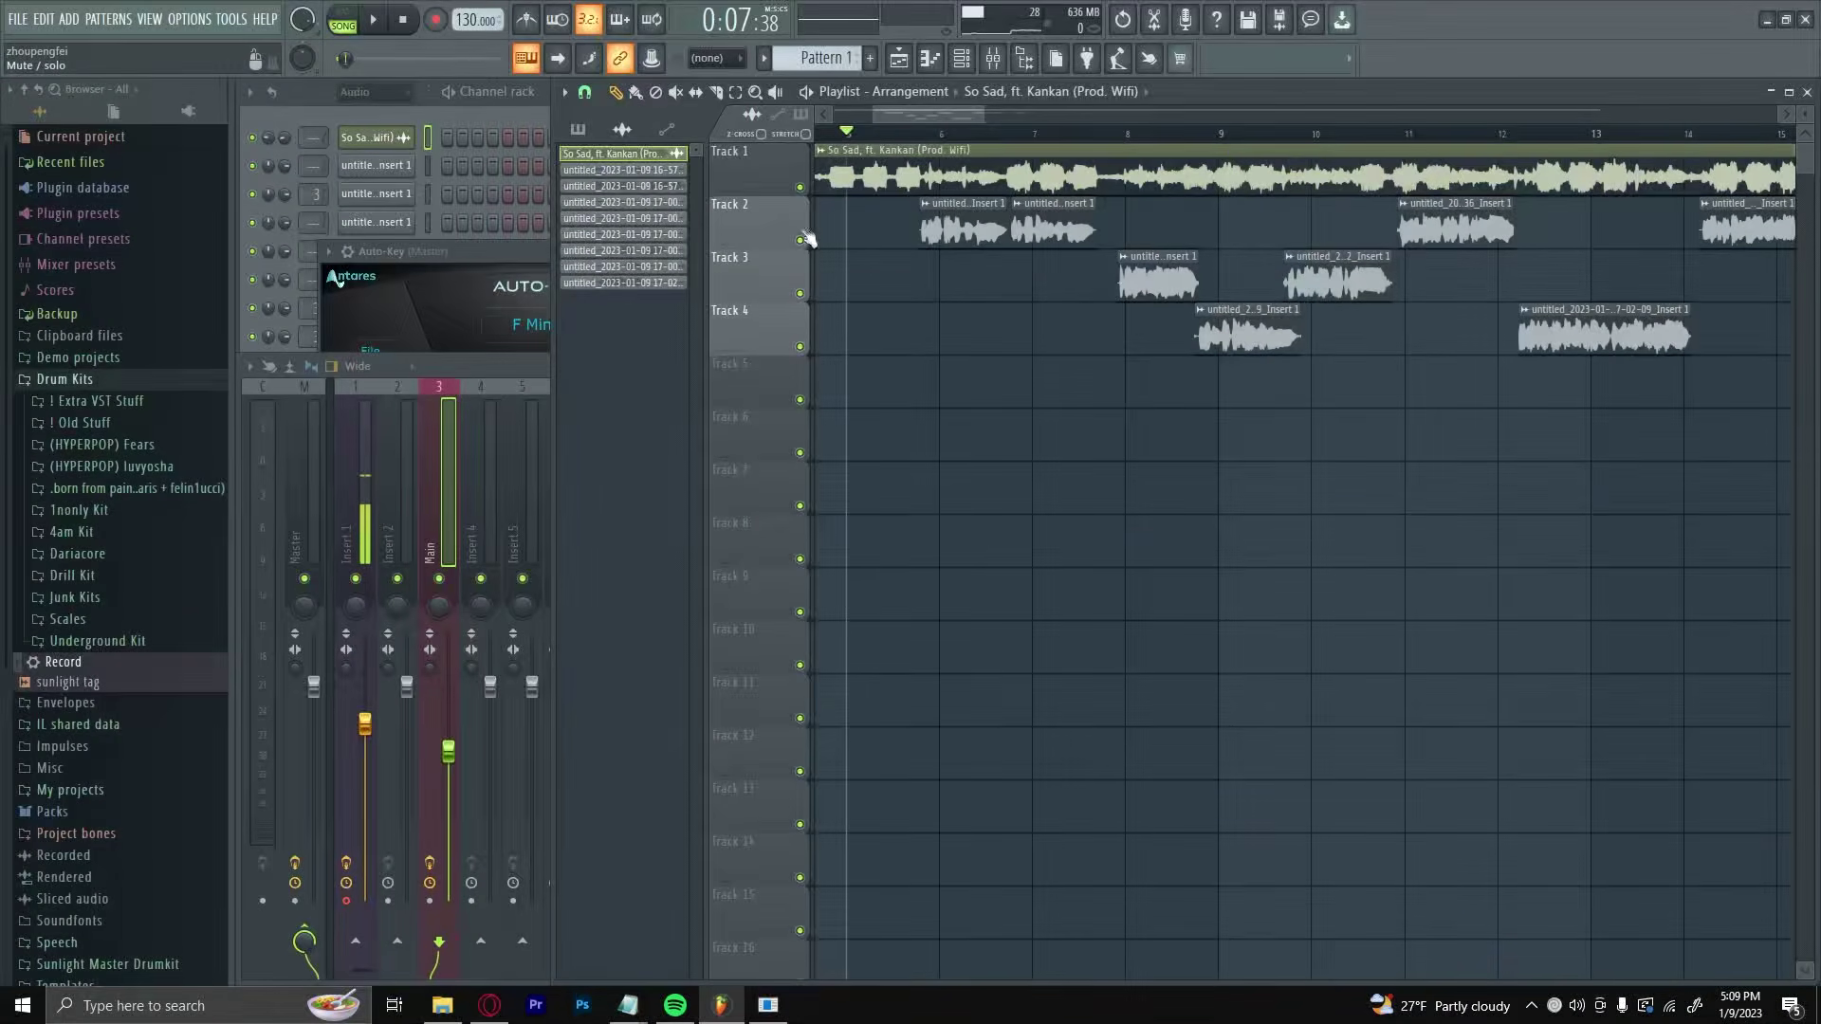
click(799, 187)
key(space)
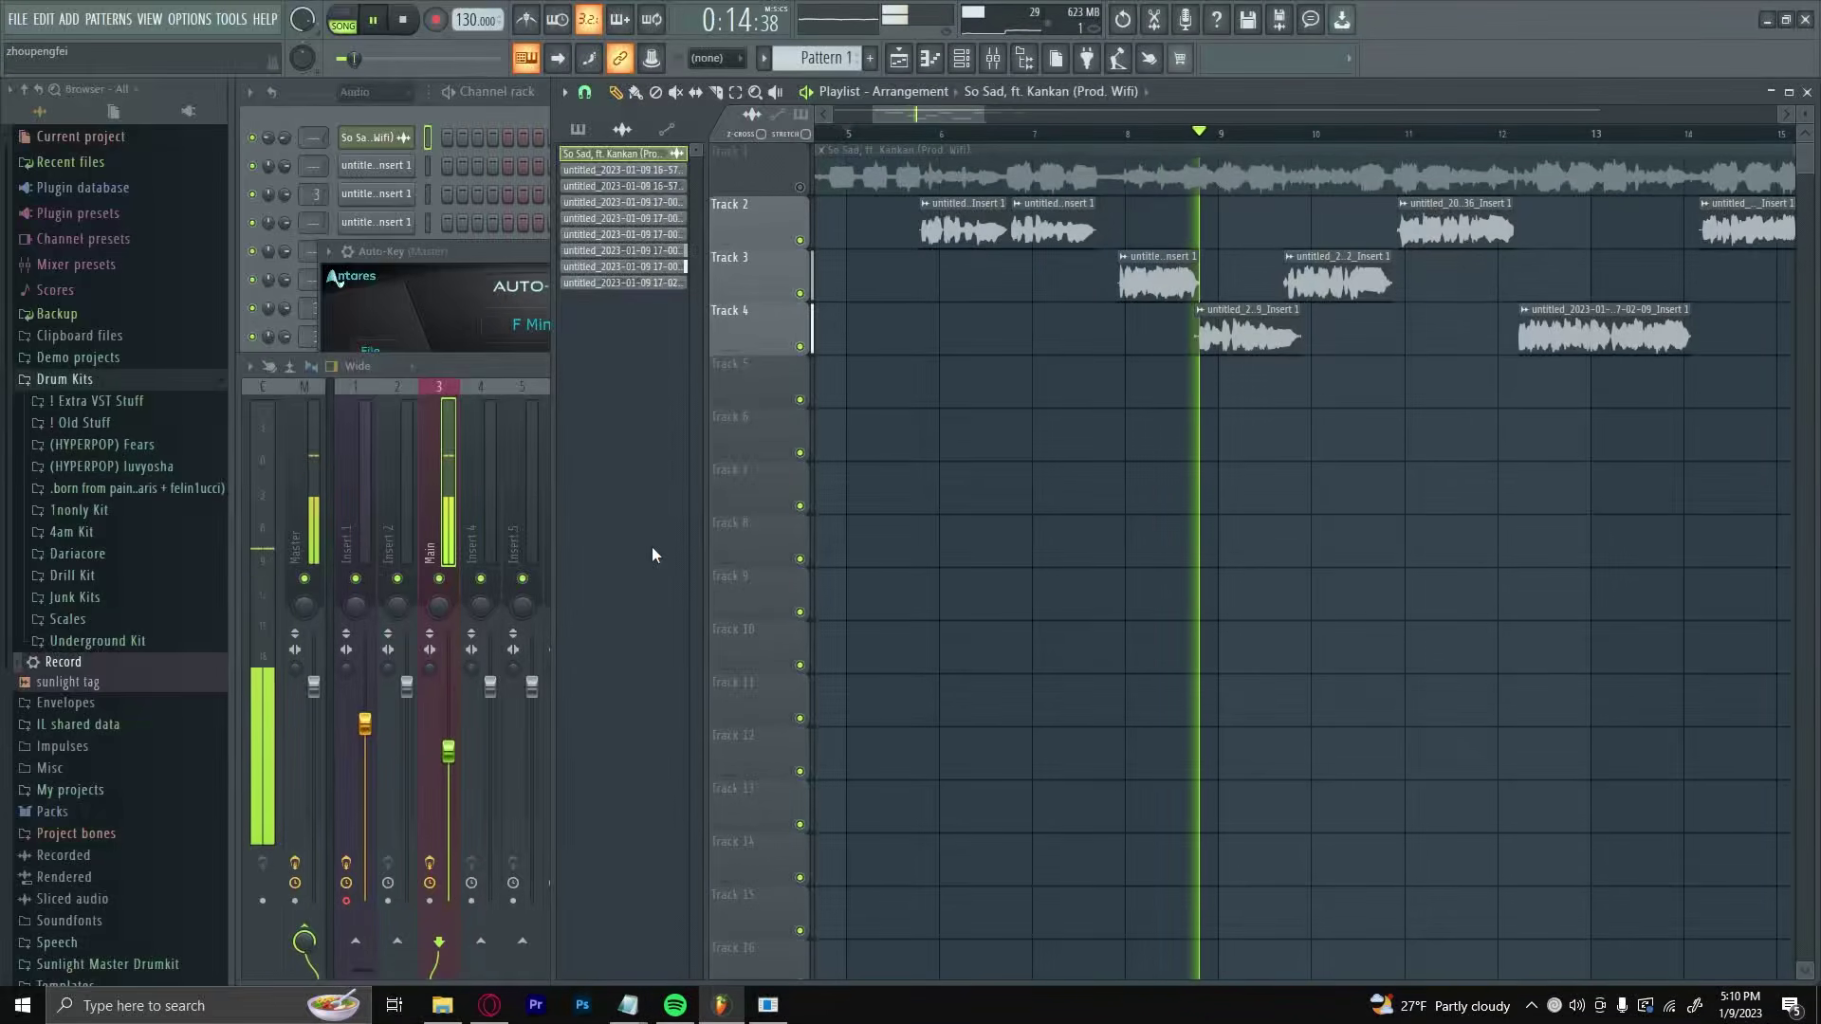
key(space)
Open the first Fruity parametric EQ 2 on the Main track and set band 1's type to High pass.
key(F9)
click(1695, 485)
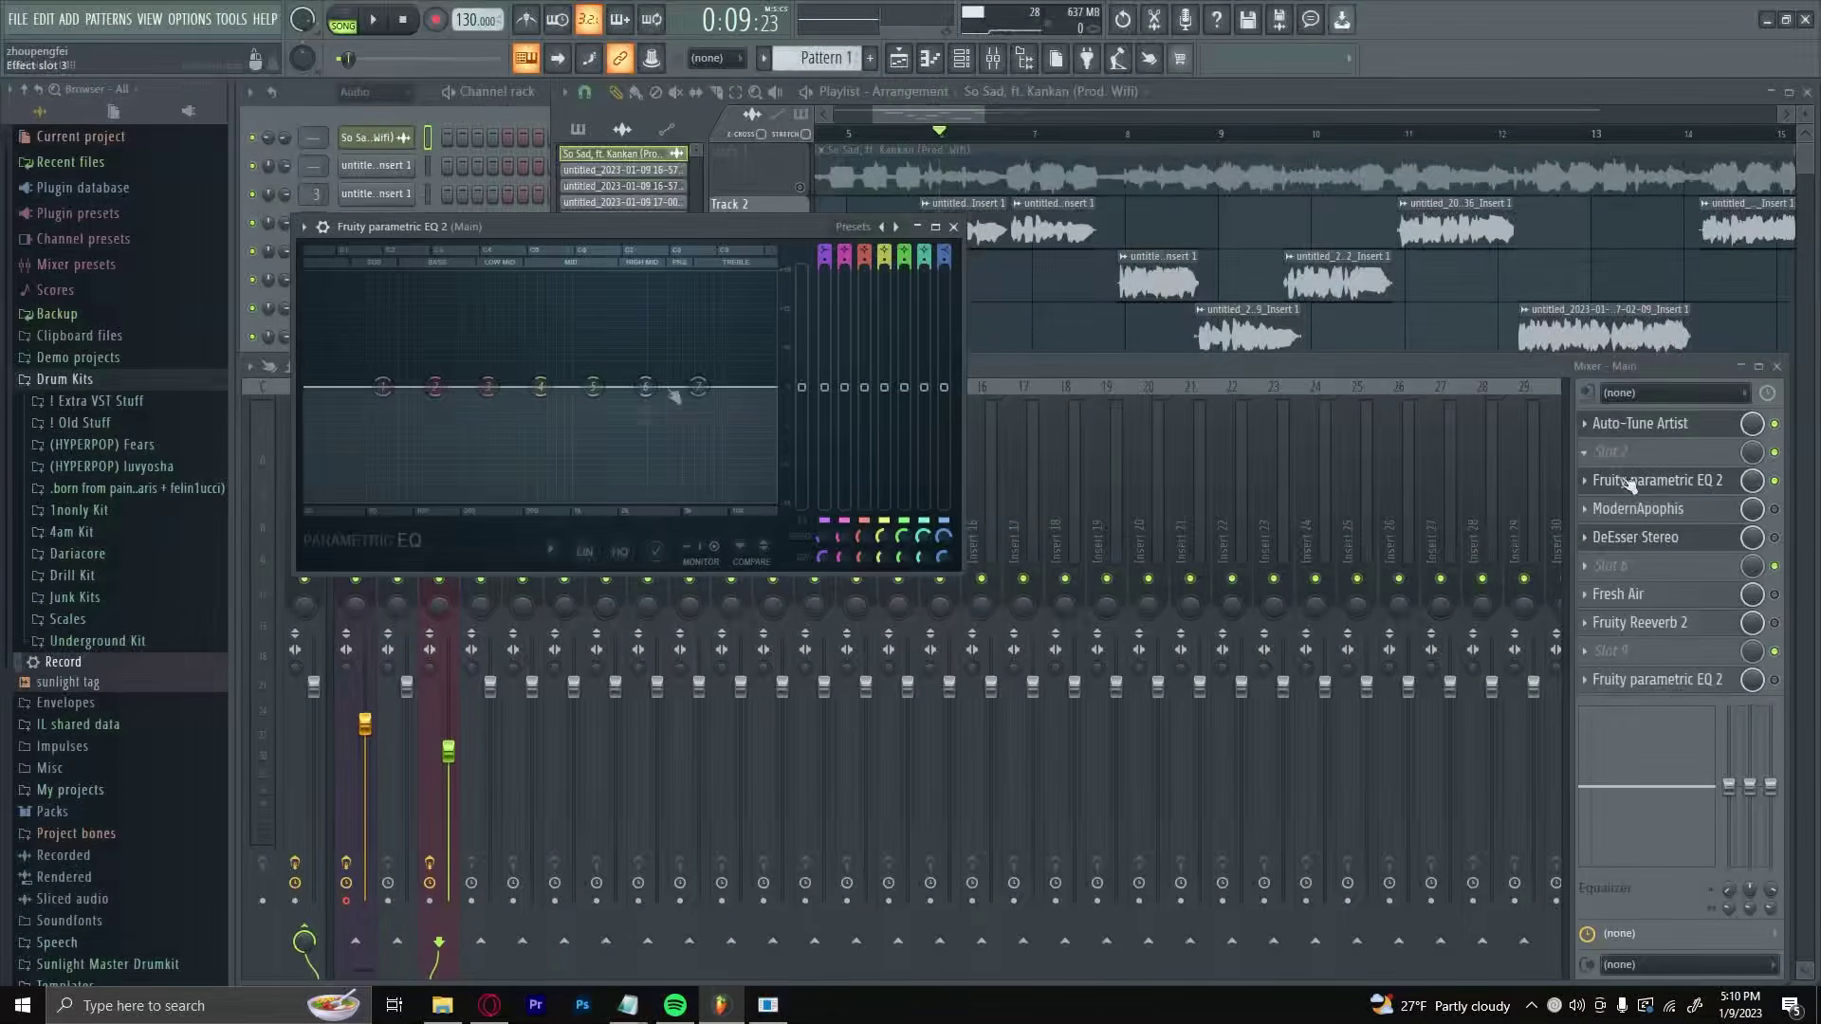
drag(528, 227, 771, 235)
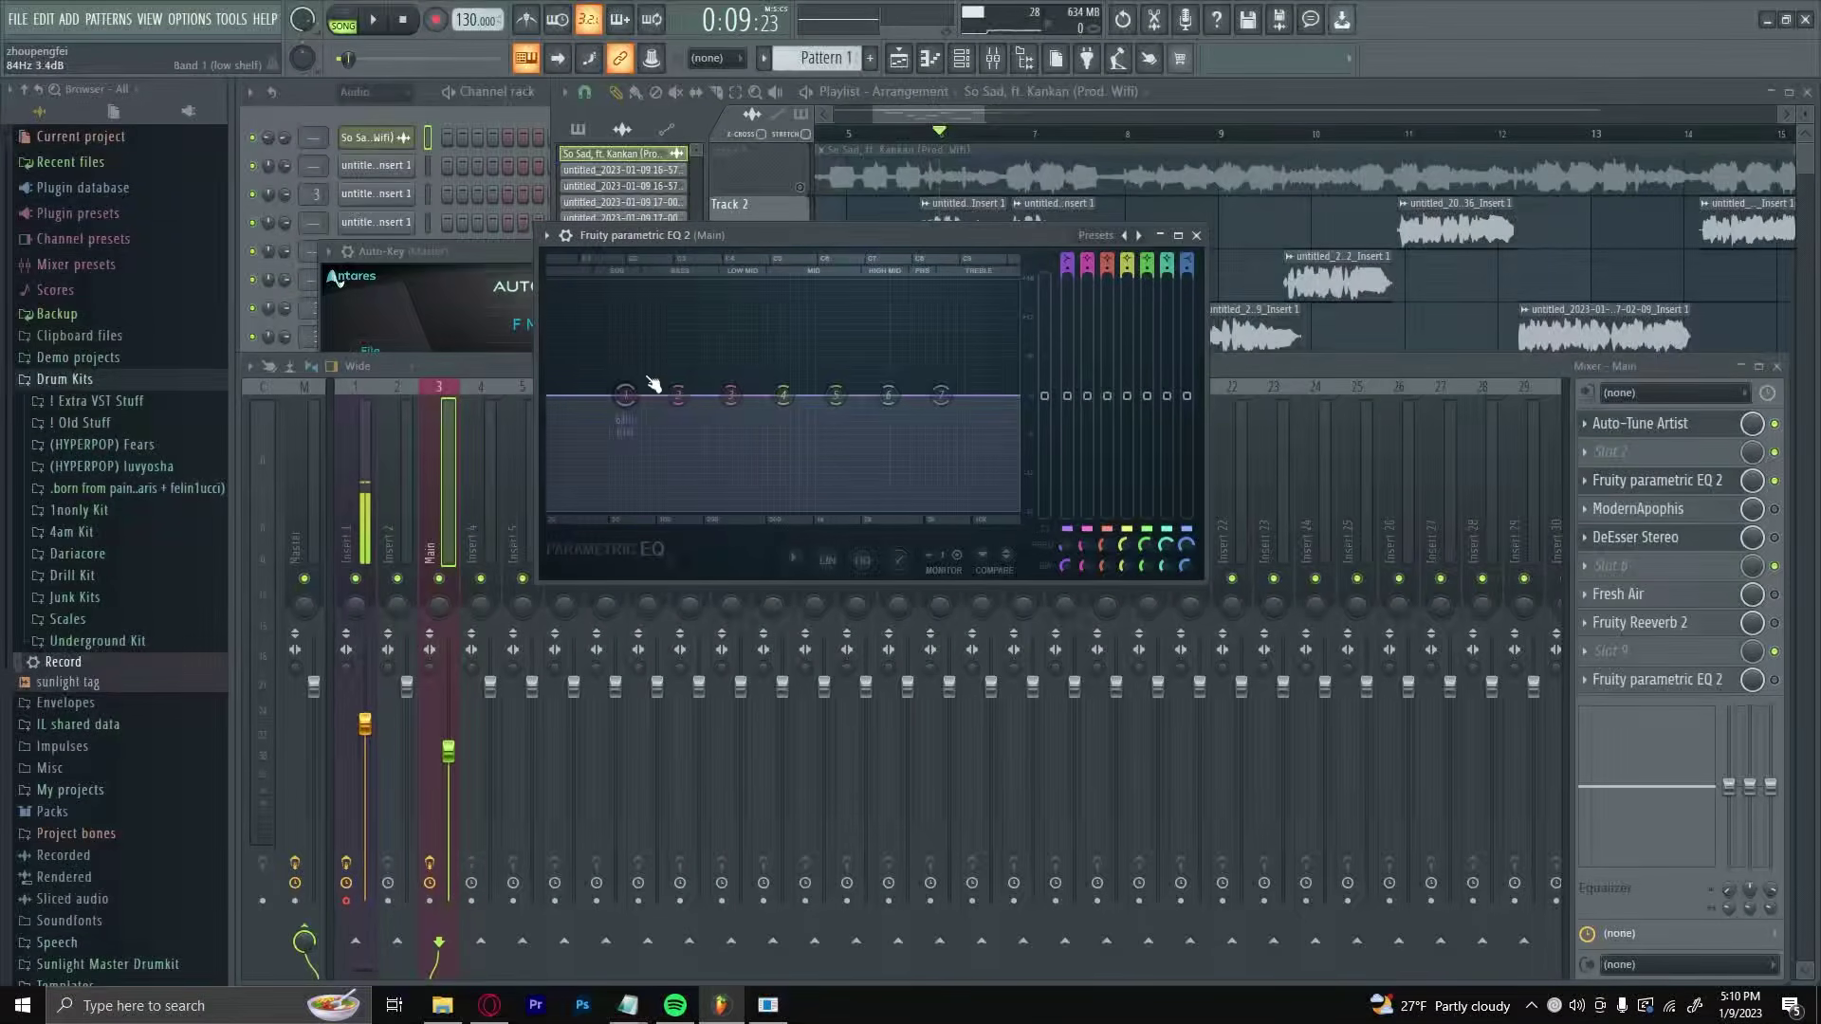
drag(645, 400, 642, 391)
mouse_move(642, 391)
mouse_down()
mouse_move(648, 356)
mouse_move(622, 354)
mouse_move(630, 406)
mouse_up()
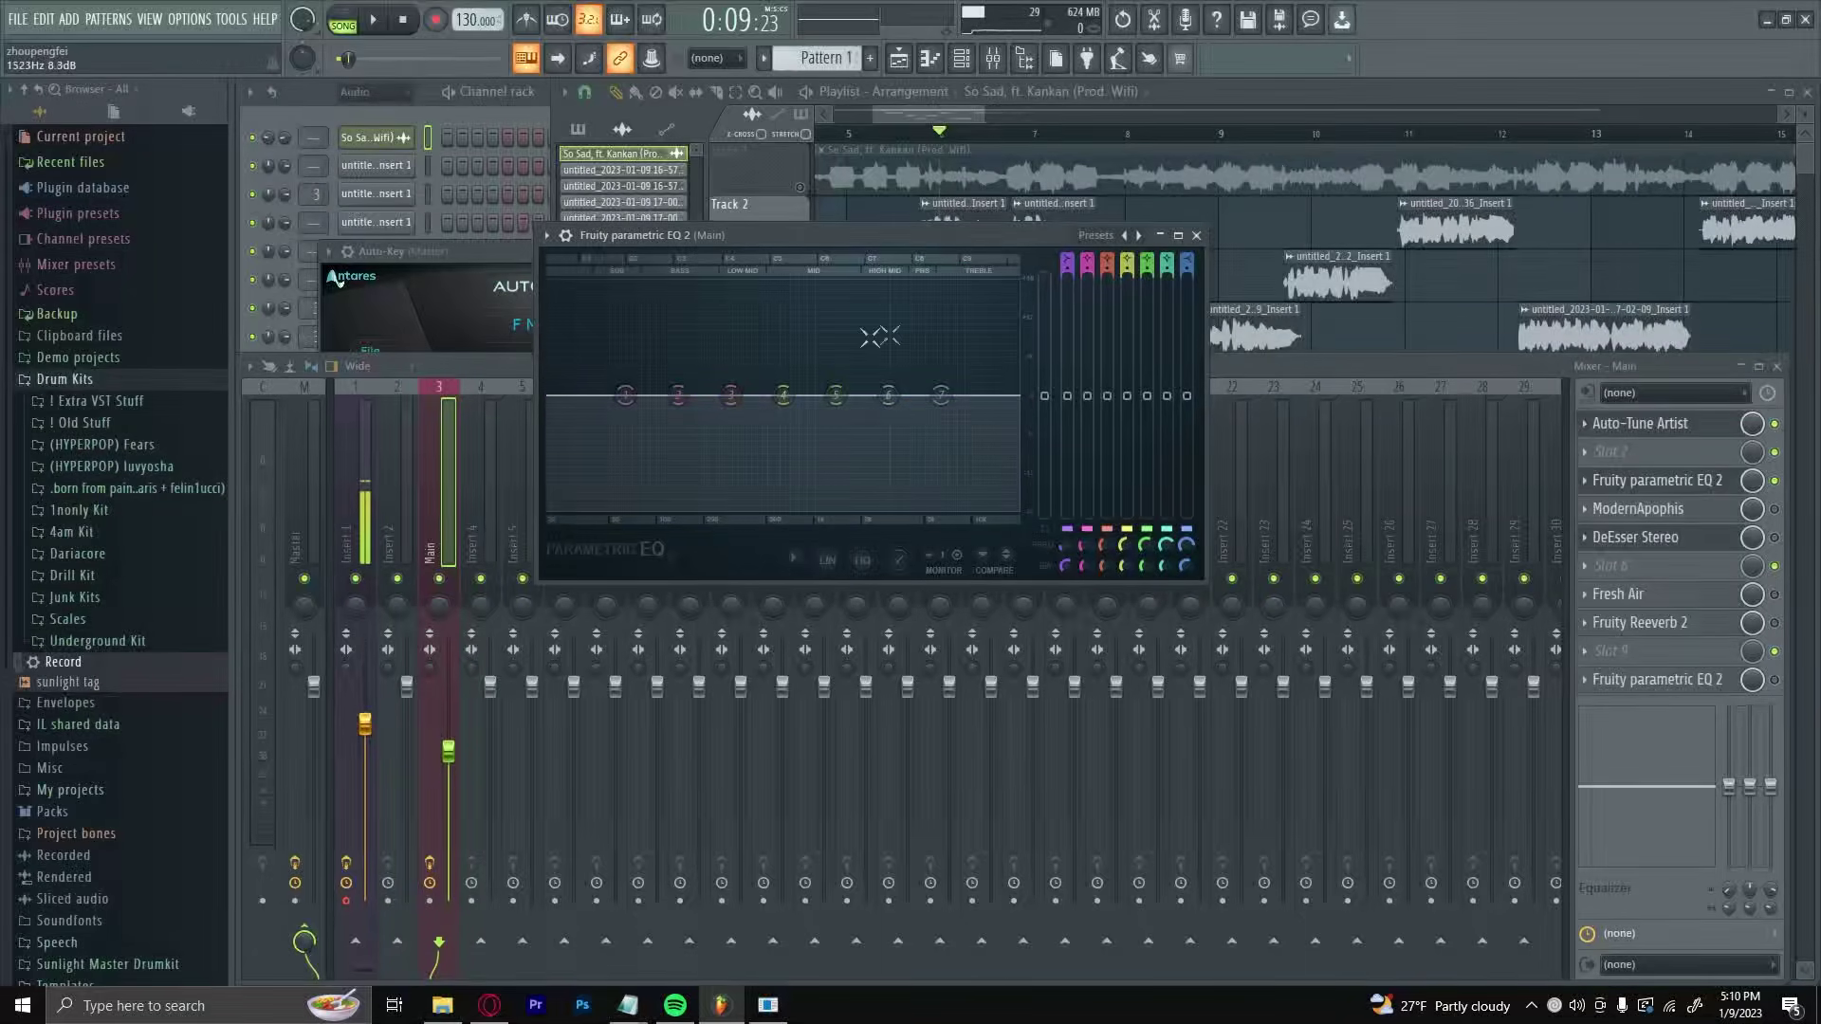
right_click(626, 396)
mouse_move(656, 463)
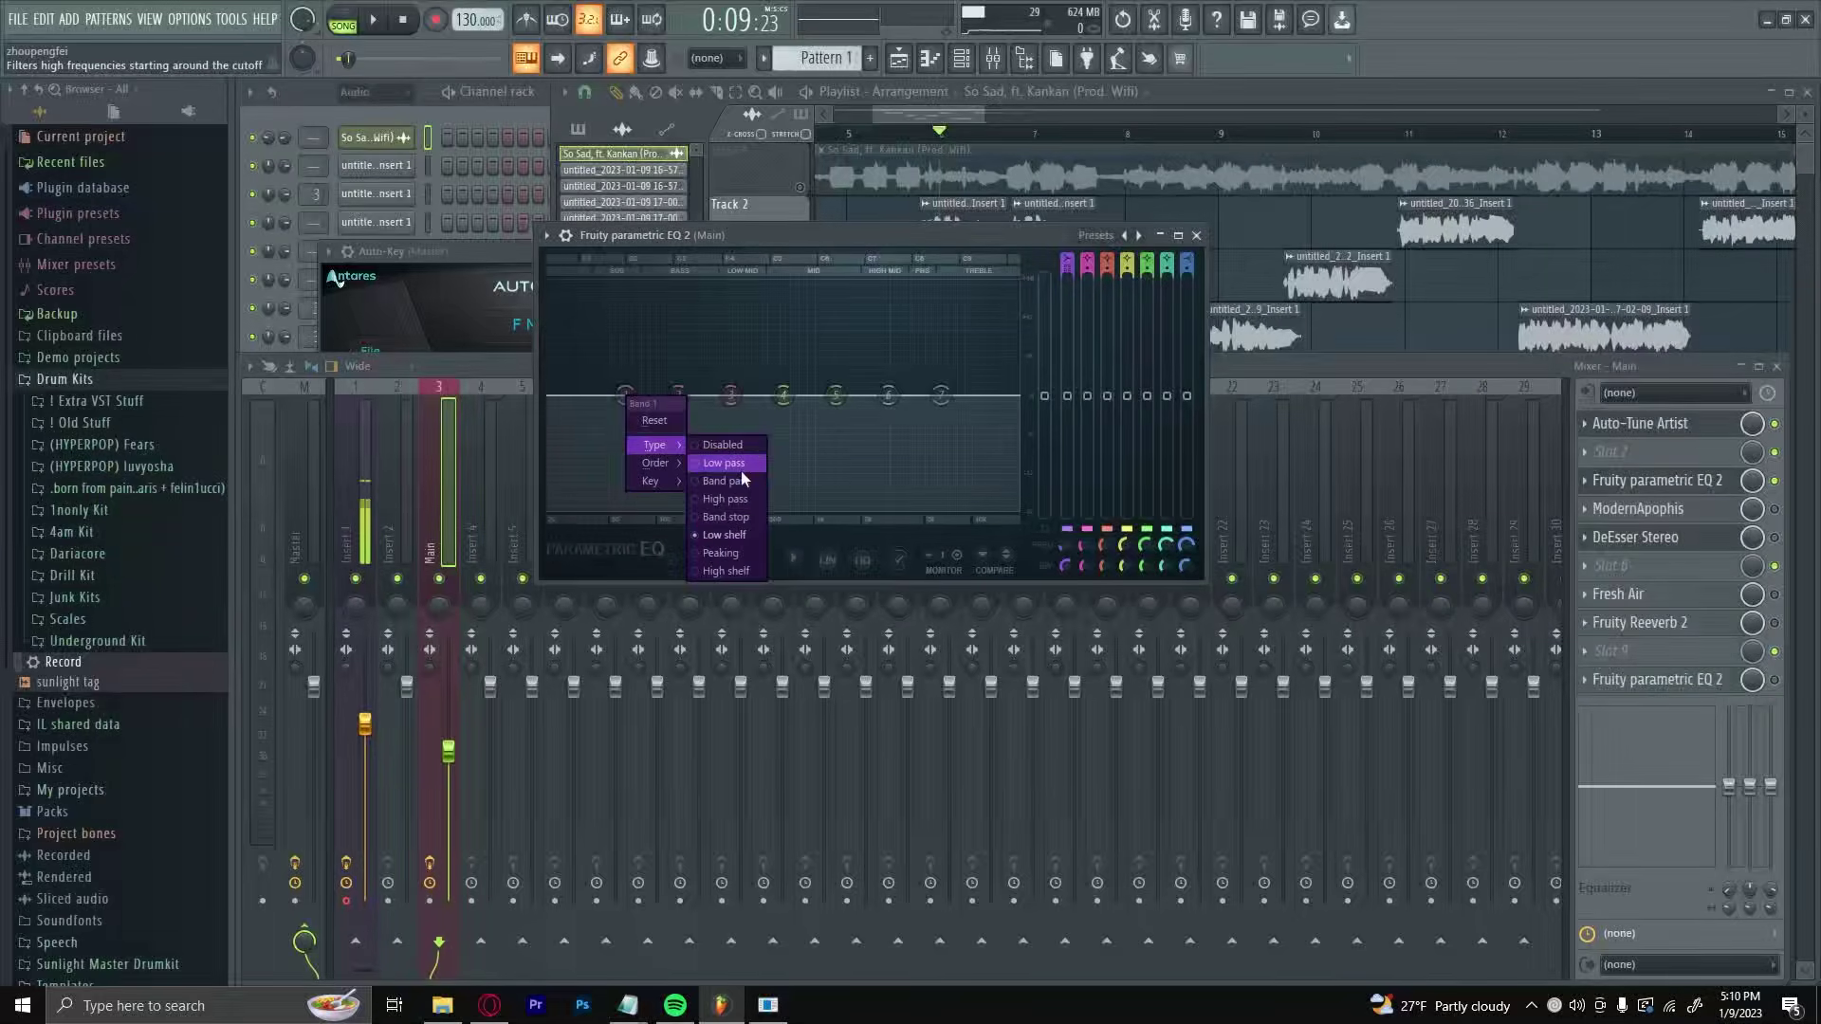
click(741, 499)
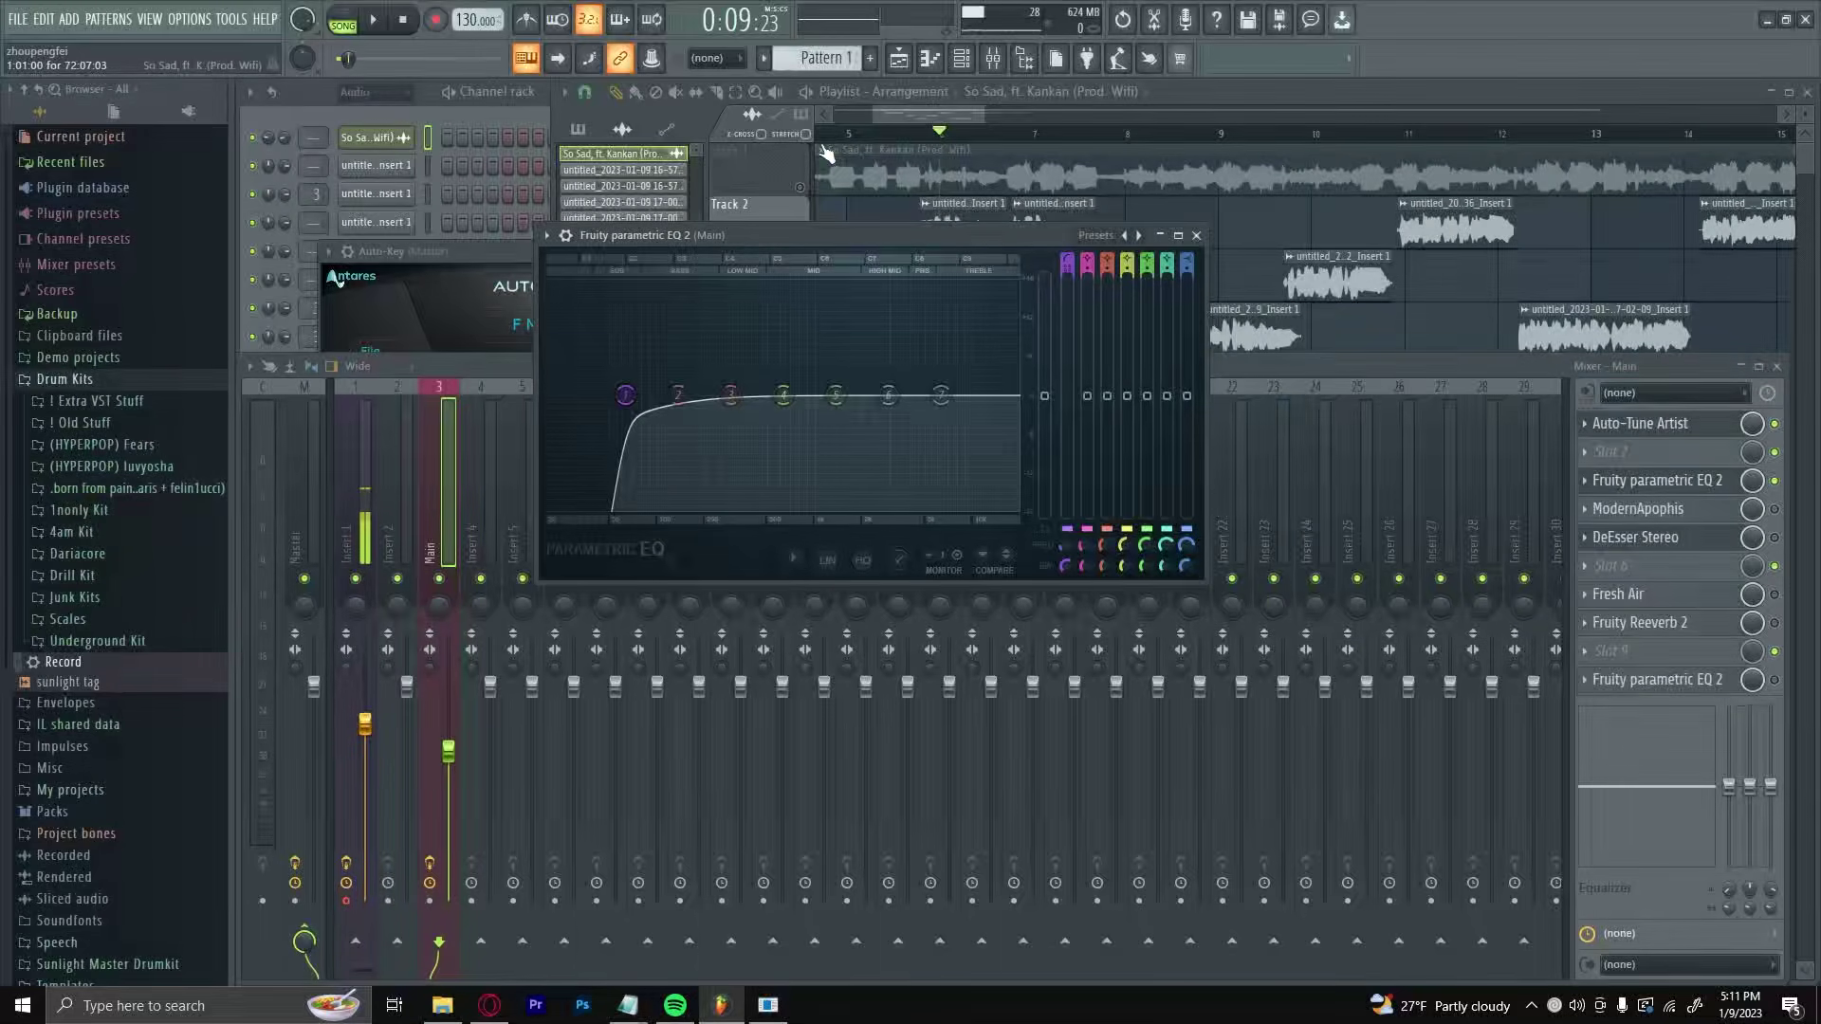
Adjust the band 1 high-pass cutoff to just below band 2 while listening to the vocals.
drag(625, 394, 701, 394)
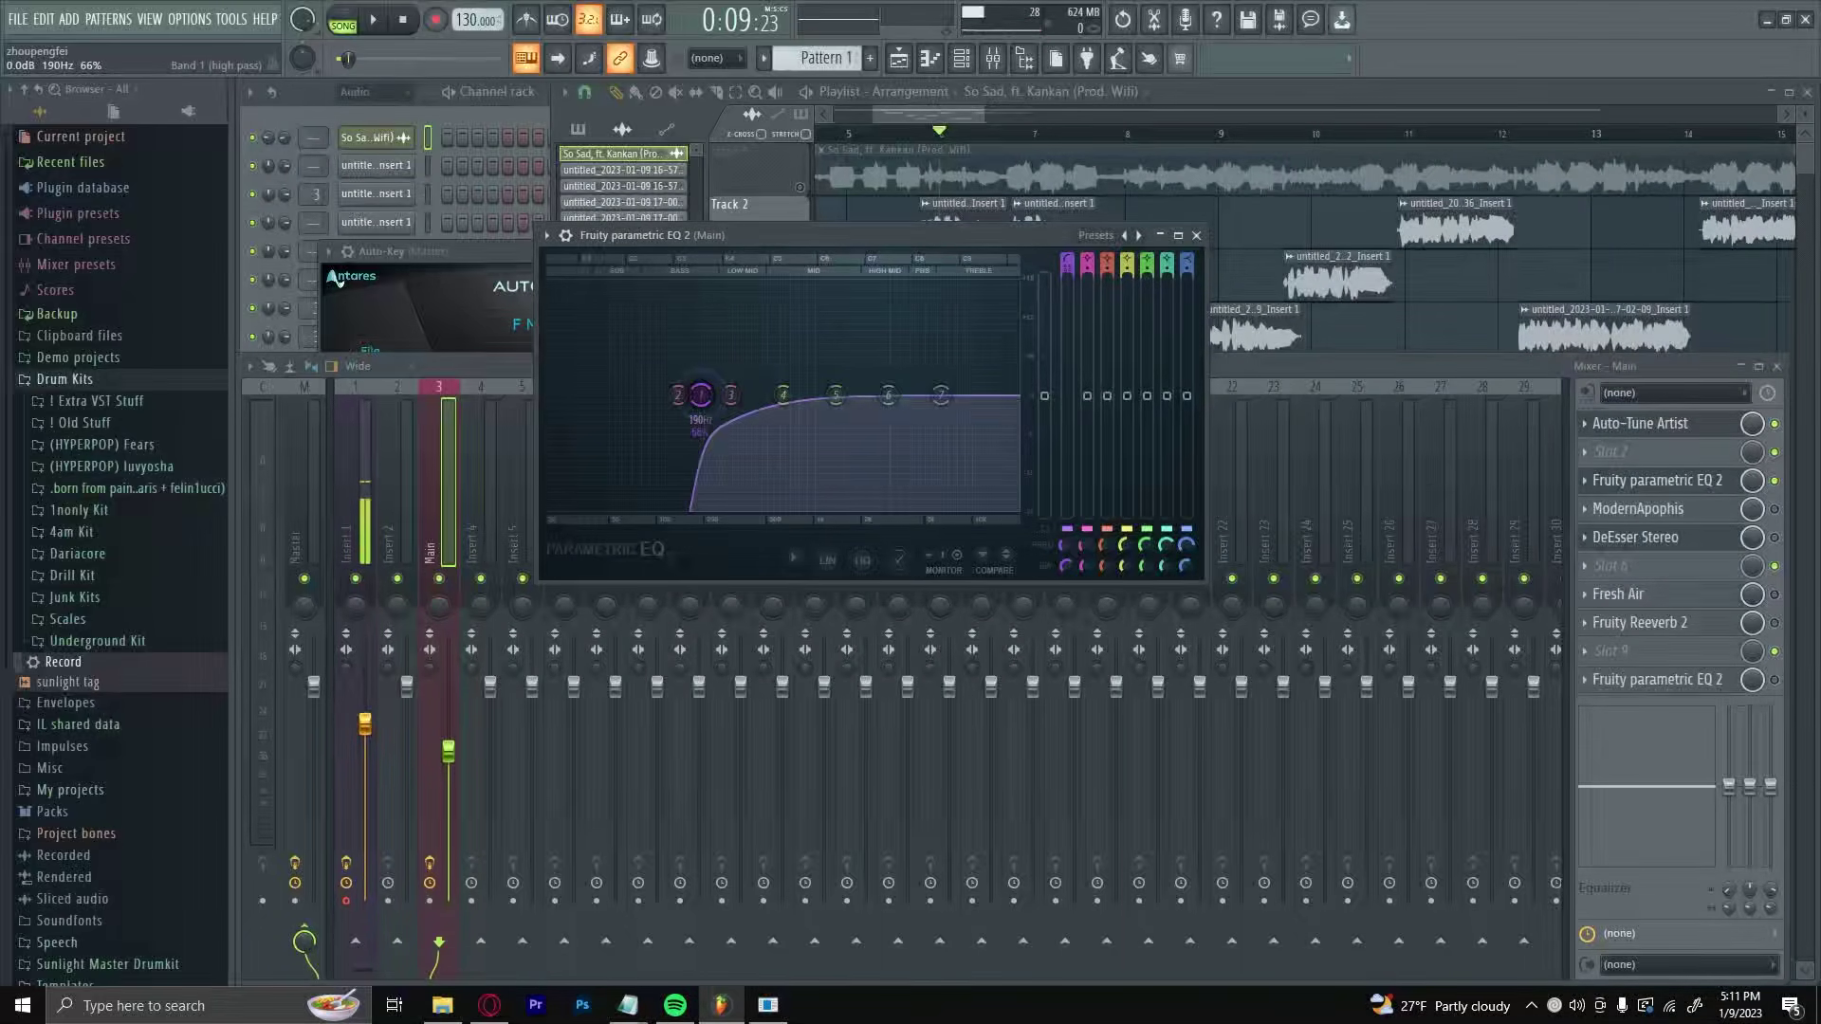
drag(701, 395, 630, 397)
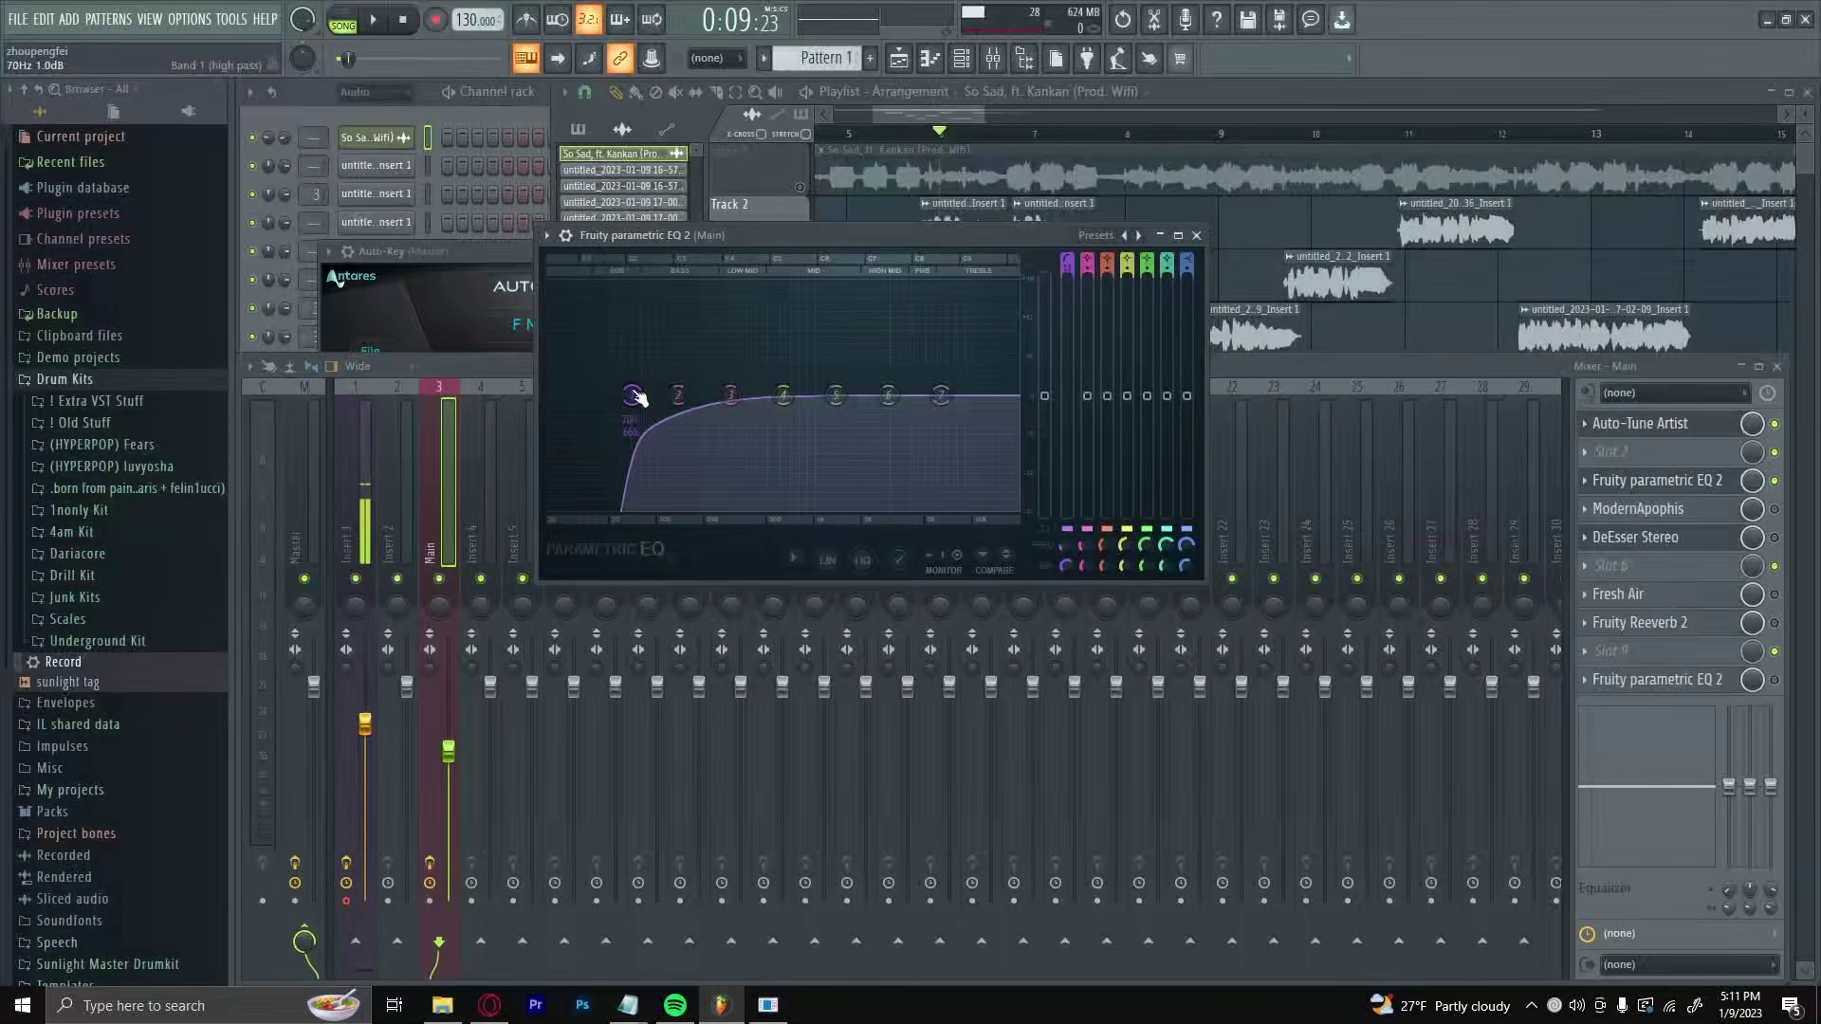
key(space)
mouse_move(644, 400)
mouse_down()
mouse_move(678, 401)
mouse_move(655, 395)
mouse_up()
key(space)
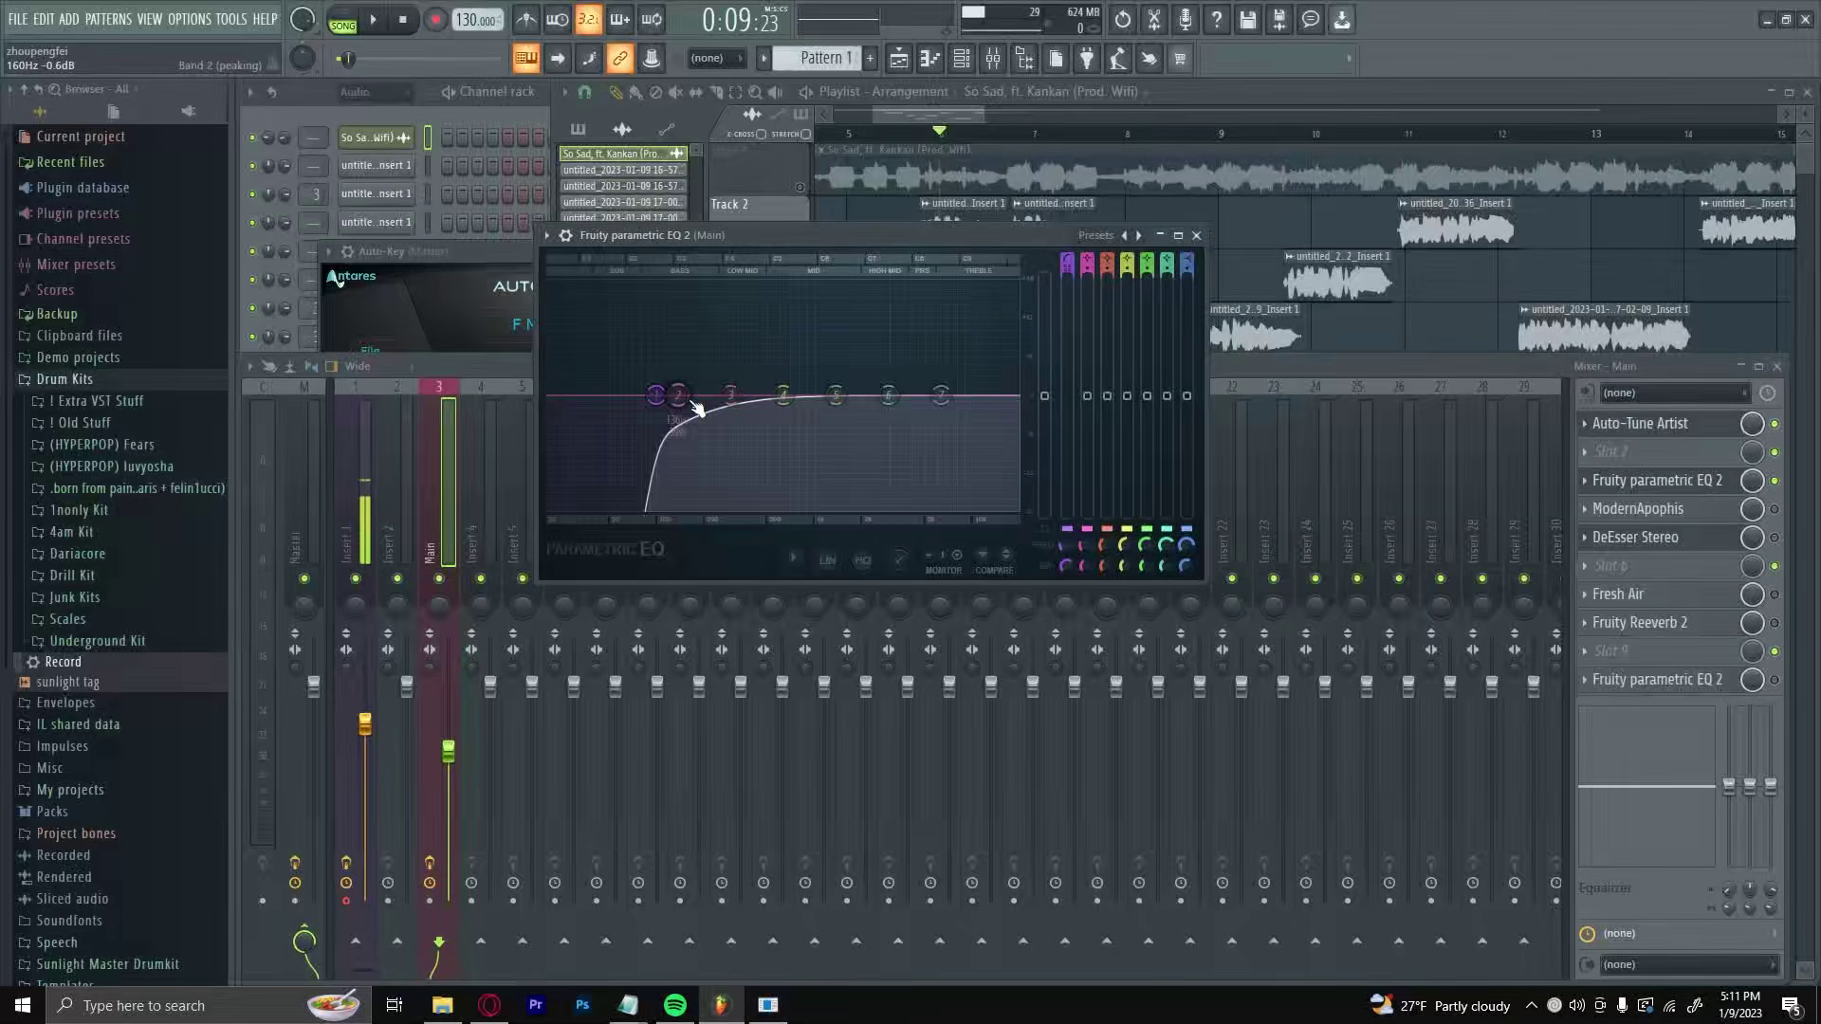
Boost EQ band 2 into a narrow peak of about 17 dB and sweep it through the low frequencies while listening for resonances.
drag(695, 408, 709, 284)
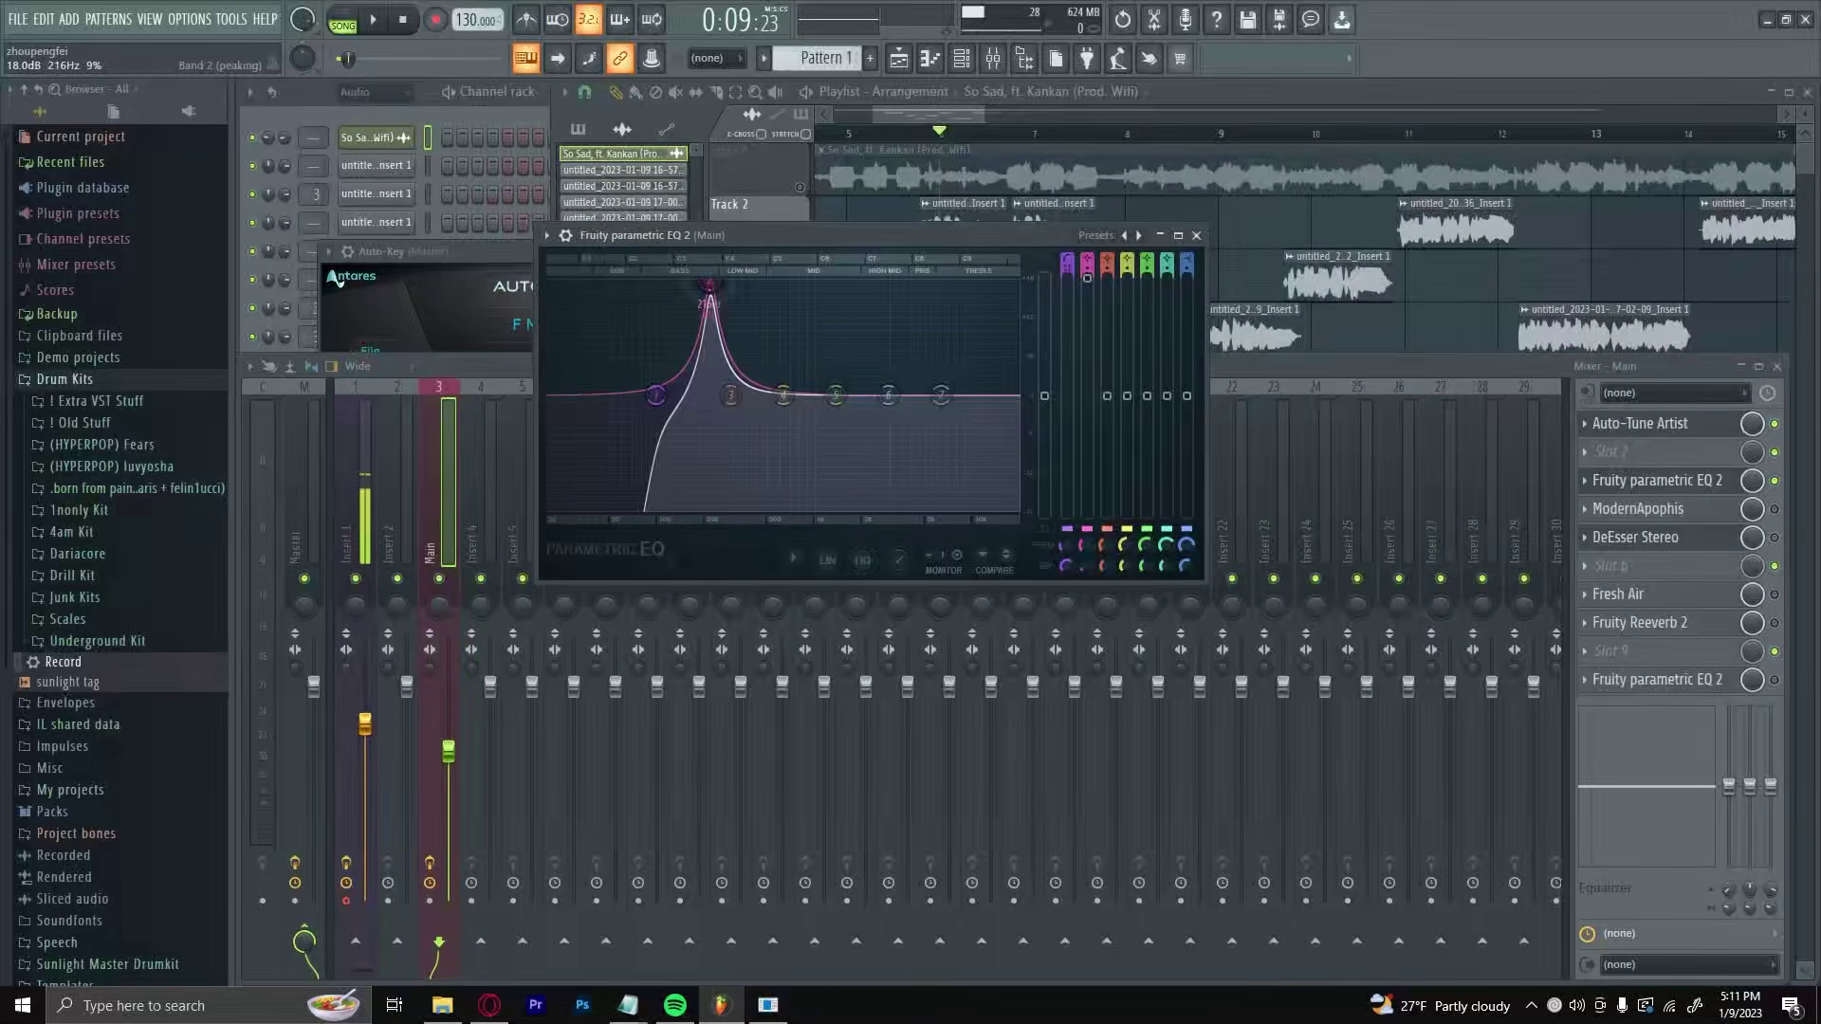
drag(709, 285, 703, 289)
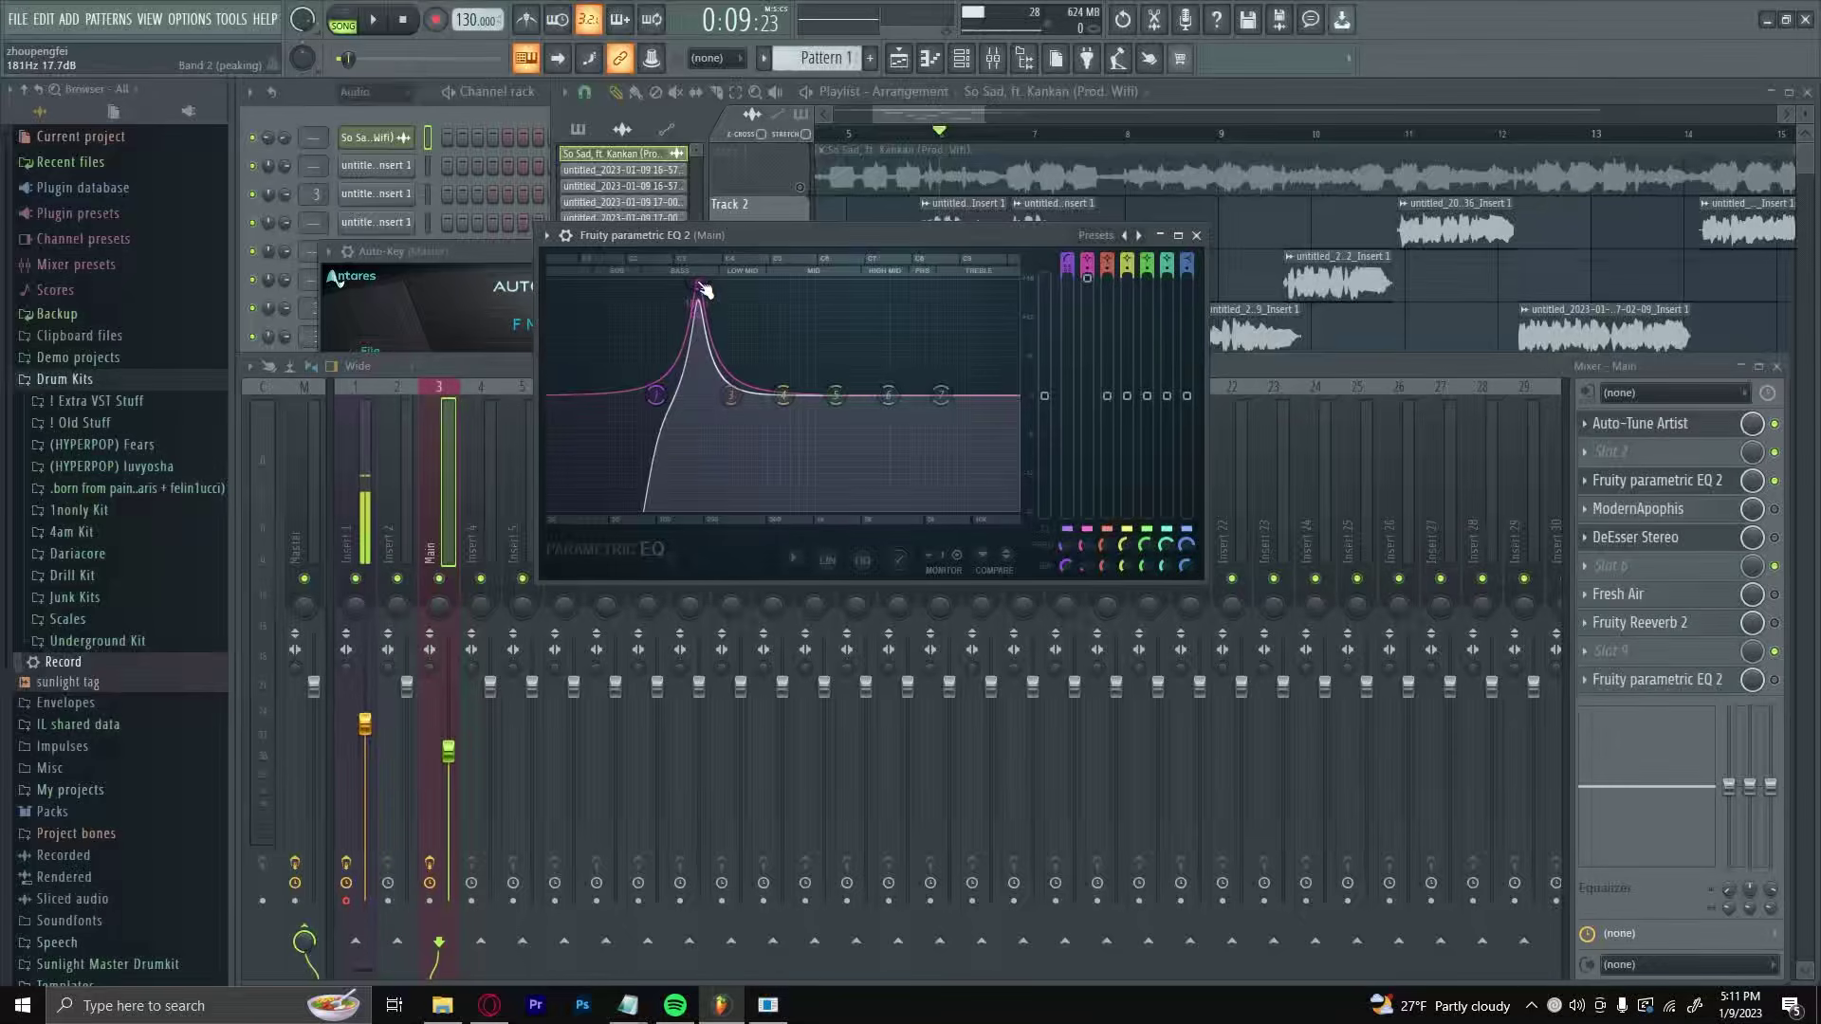
drag(704, 291, 708, 289)
scroll(702, 297, down, 4)
scroll(701, 297, up, 2)
mouse_move(699, 294)
mouse_down()
mouse_move(664, 295)
mouse_move(723, 291)
mouse_move(680, 289)
mouse_up()
key(space)
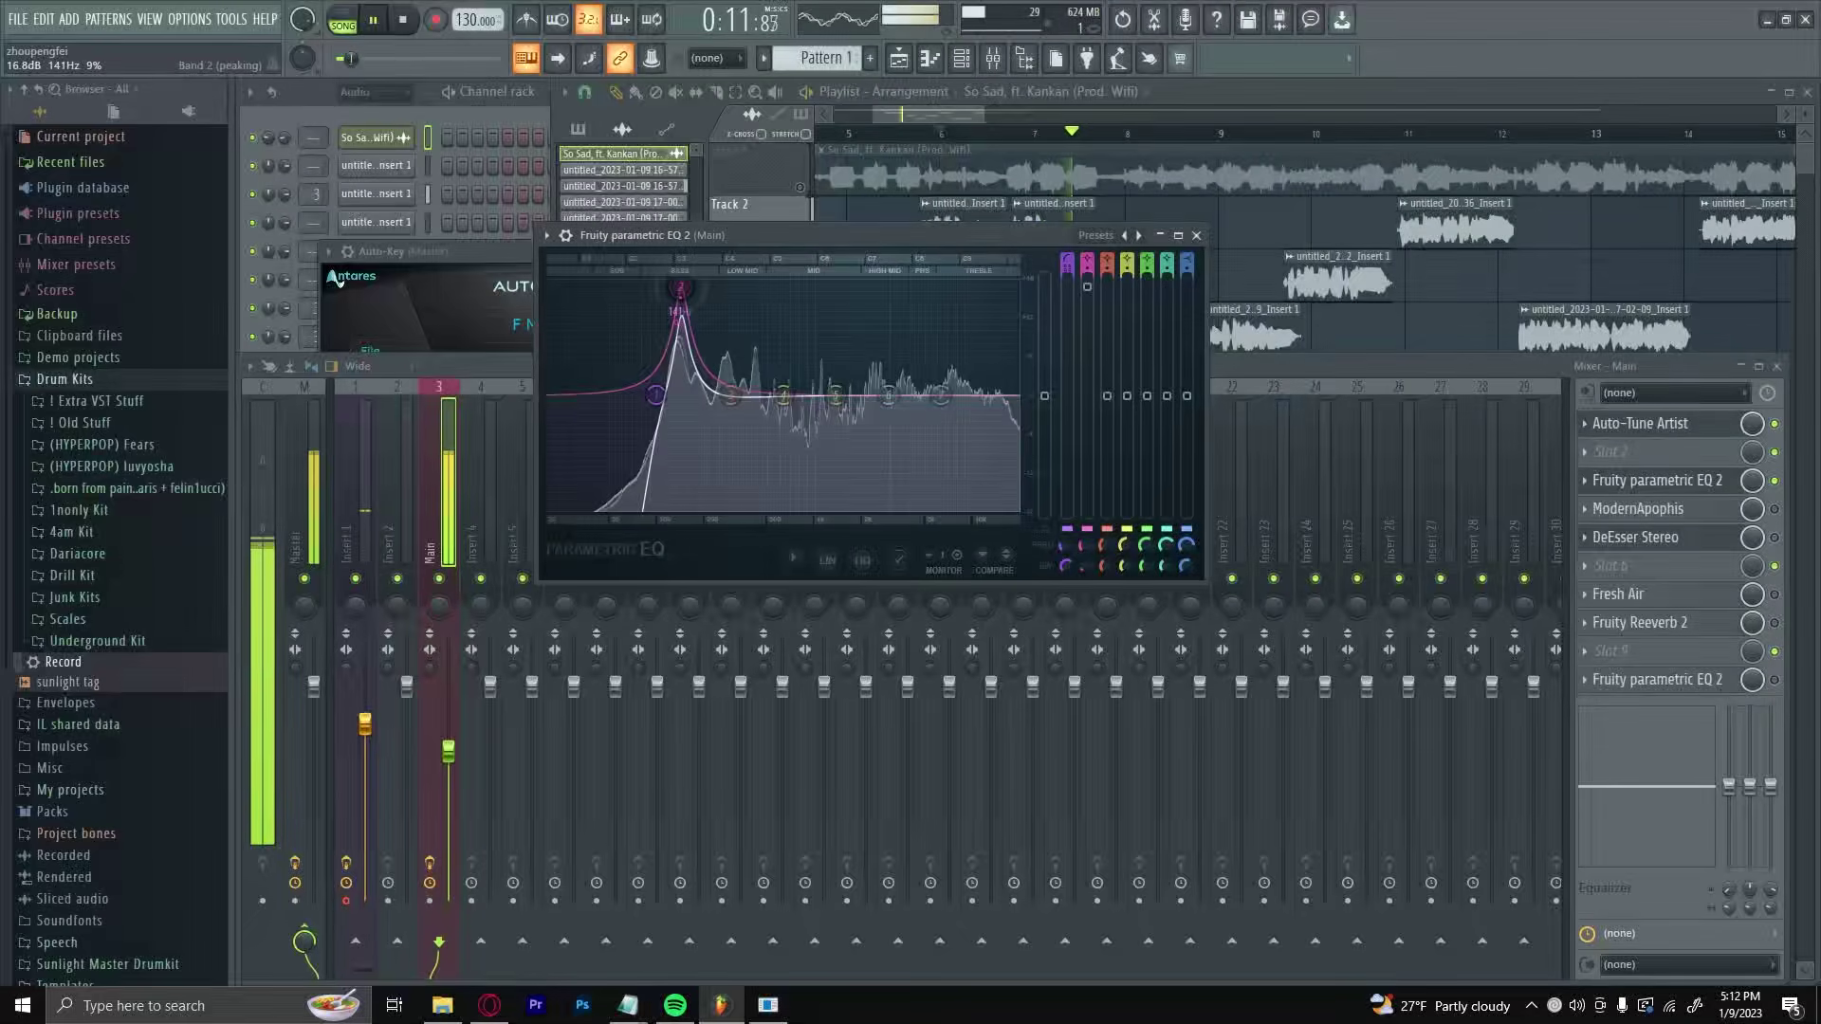
key(space)
drag(683, 289, 719, 288)
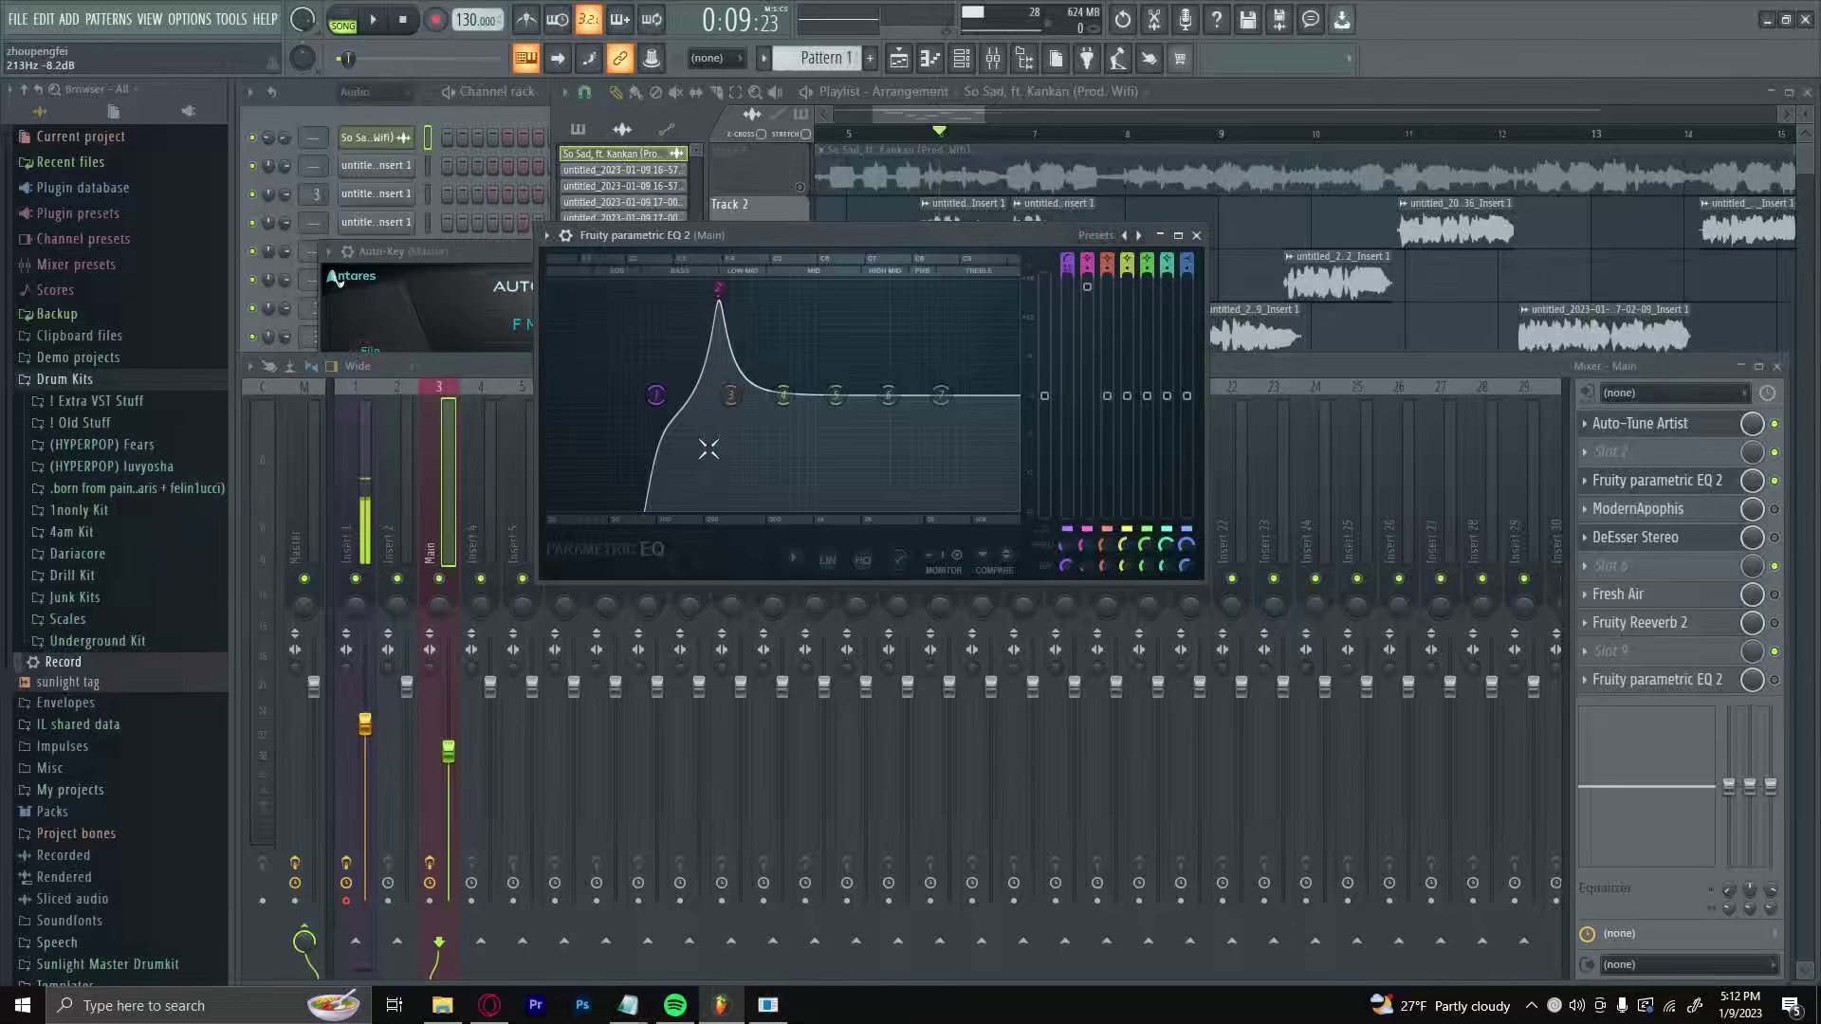
Lower EQ band 2 to about -2 dB near 264 Hz and play the vocals to hear the cut.
key(space)
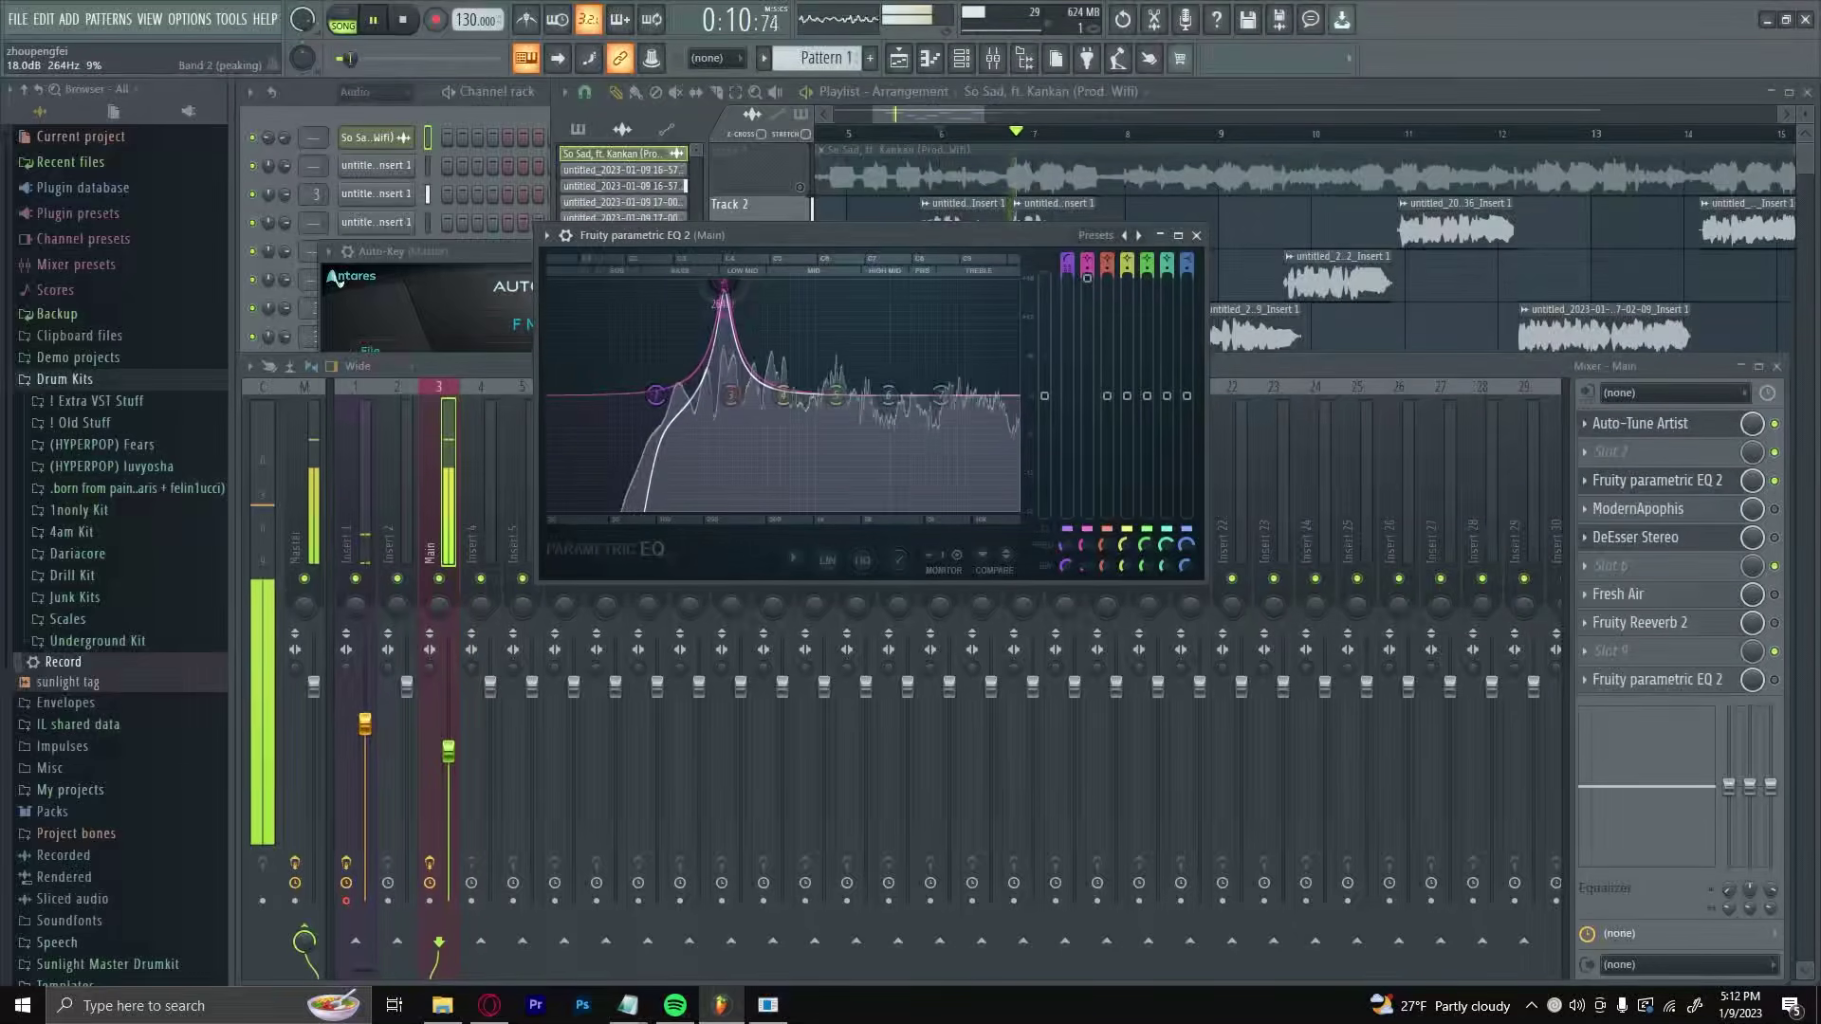
key(space)
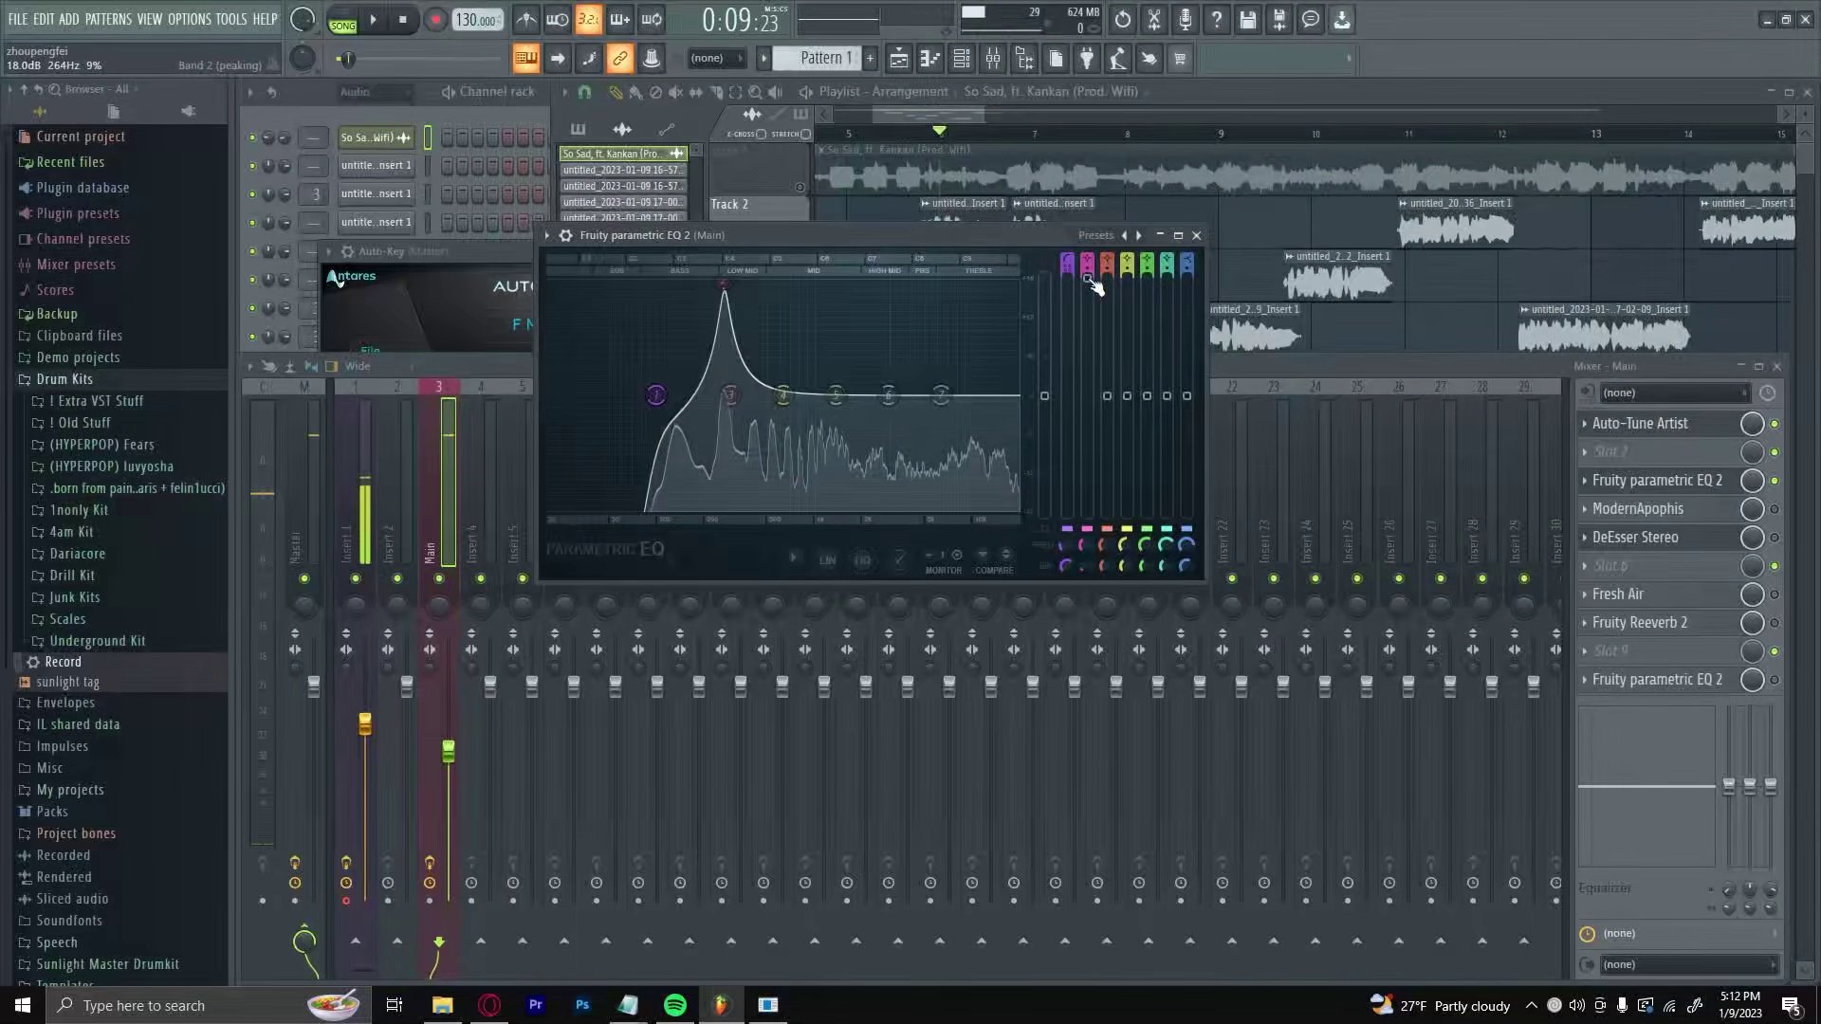
drag(723, 284, 724, 406)
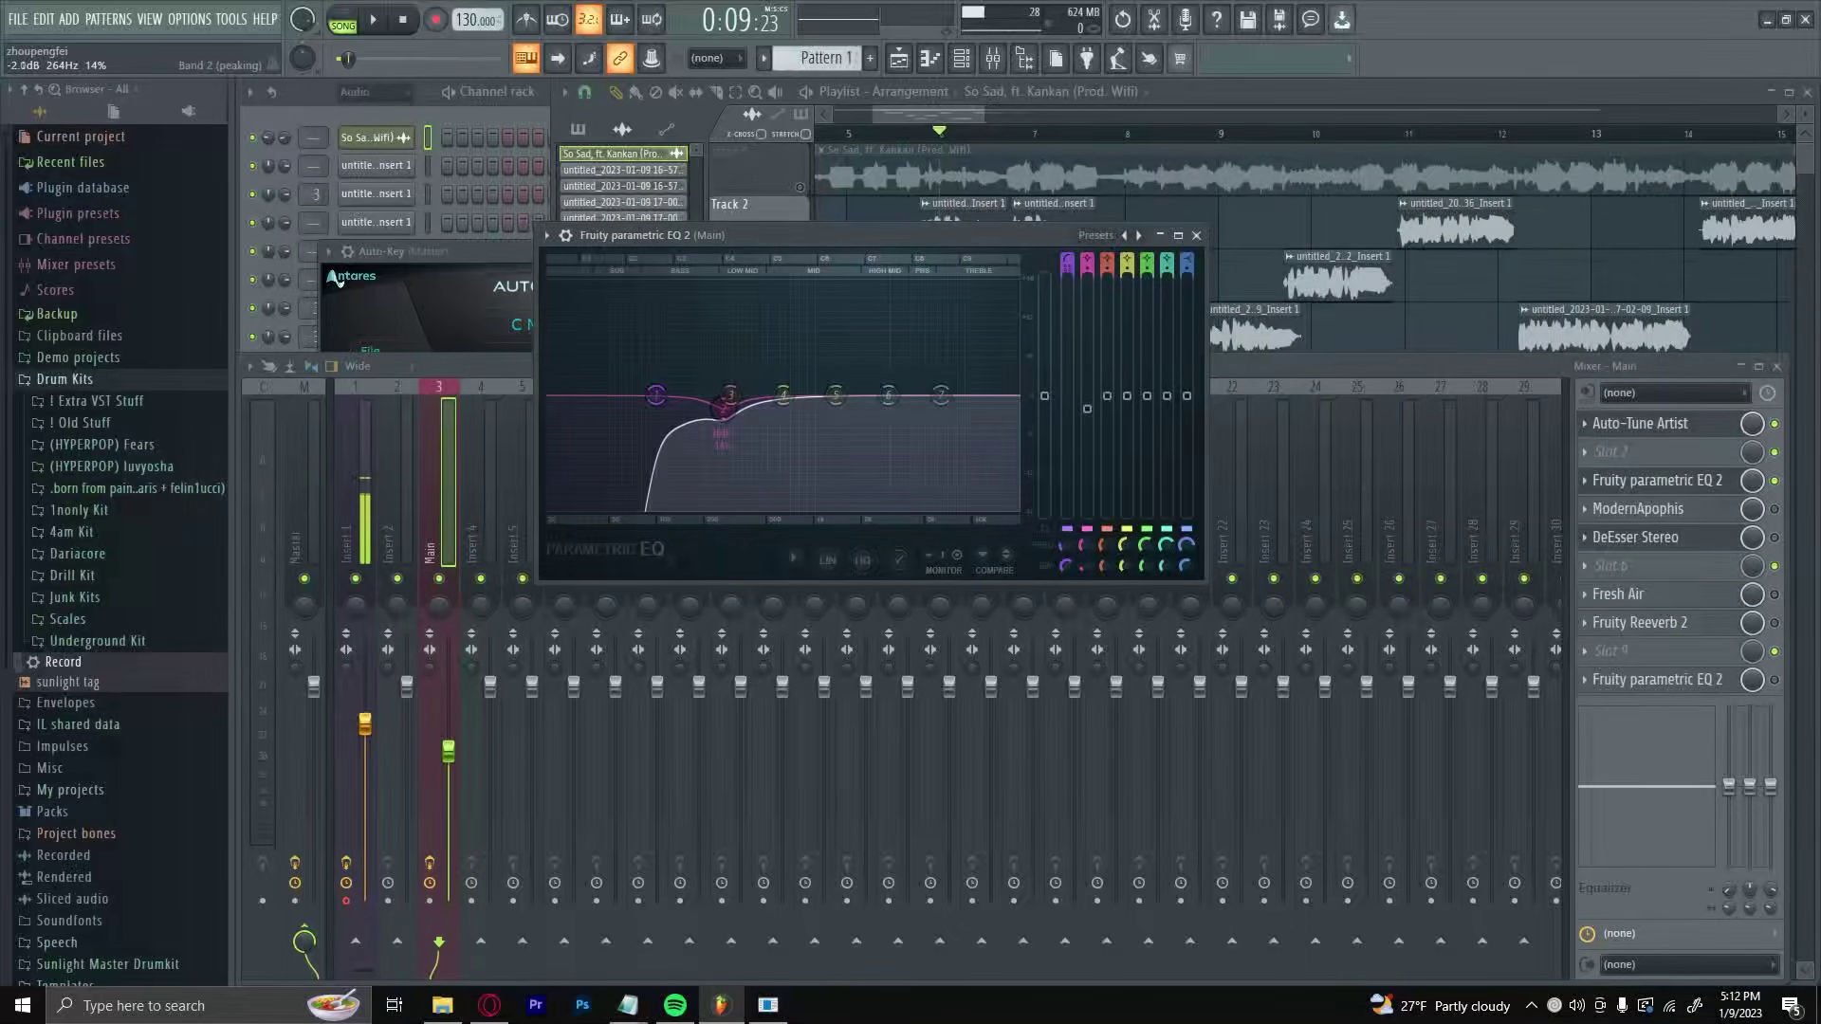
key(space)
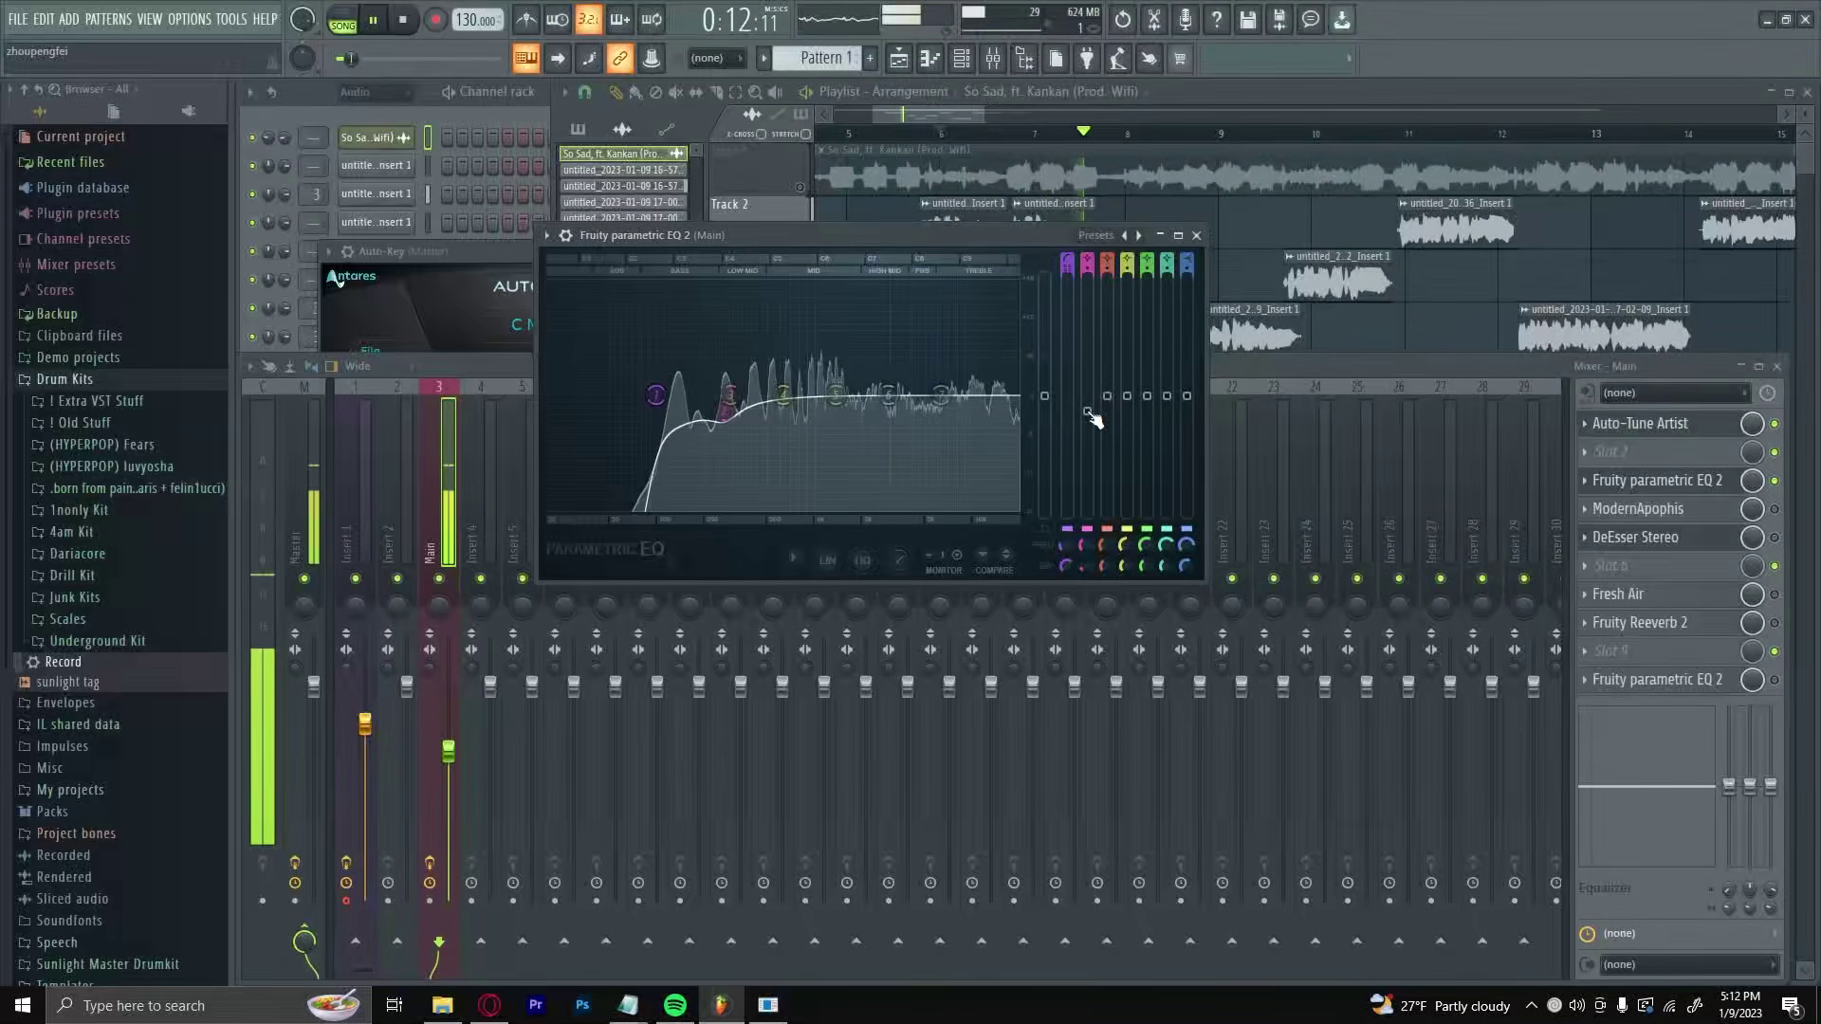
key(space)
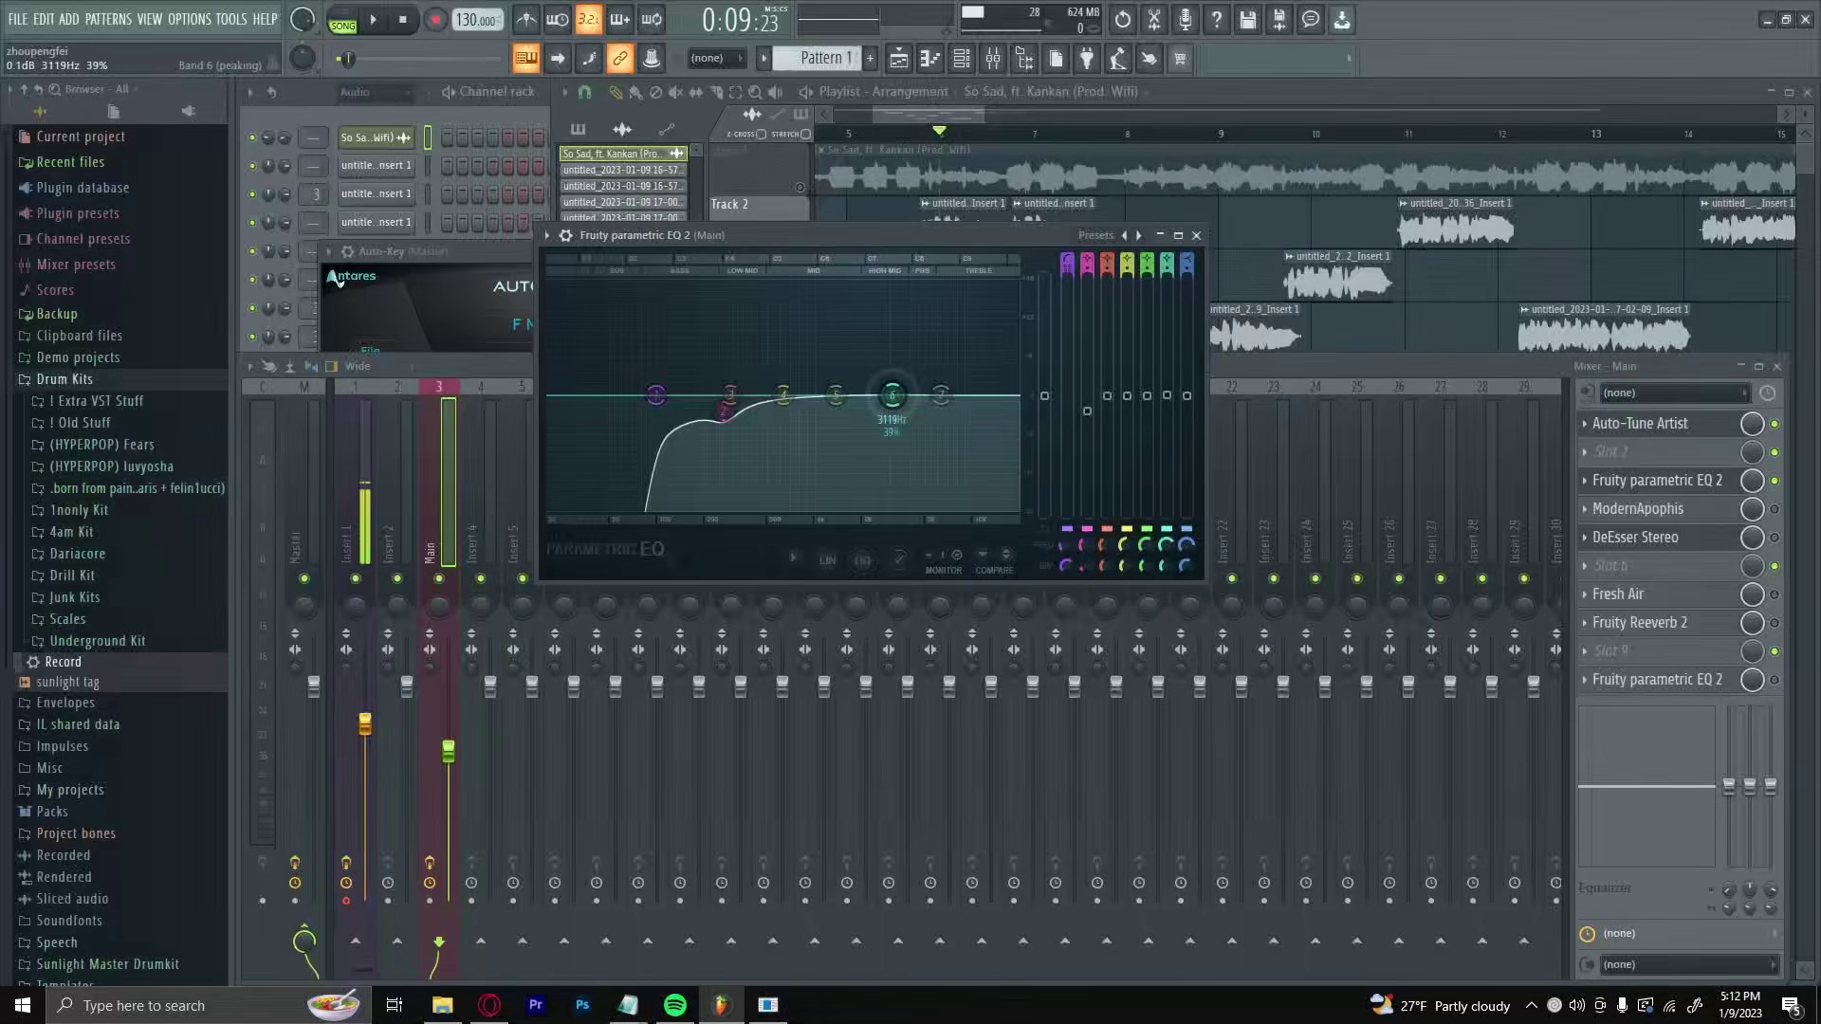
Boost EQ band 6 by about 5 dB at 20000 Hz and make band 7 a Low pass with its cutoff at 20000 Hz.
drag(888, 398, 1015, 362)
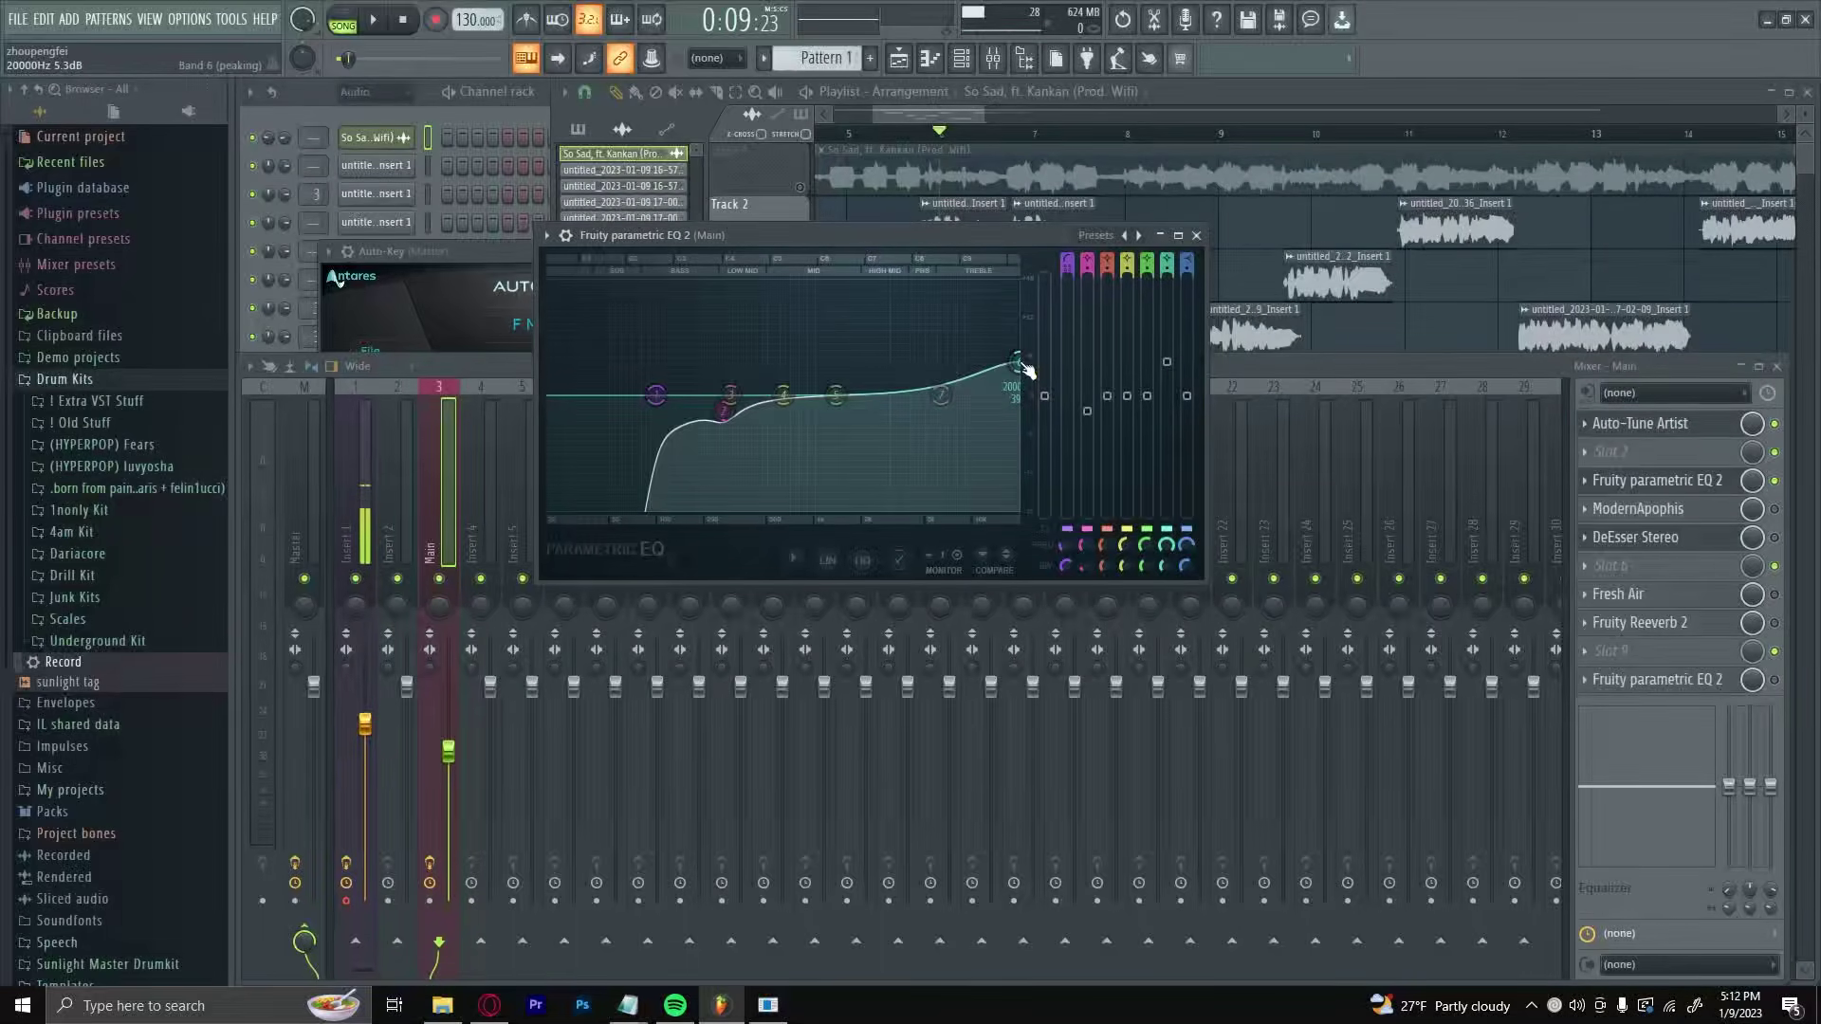
scroll(1019, 366, up, 4)
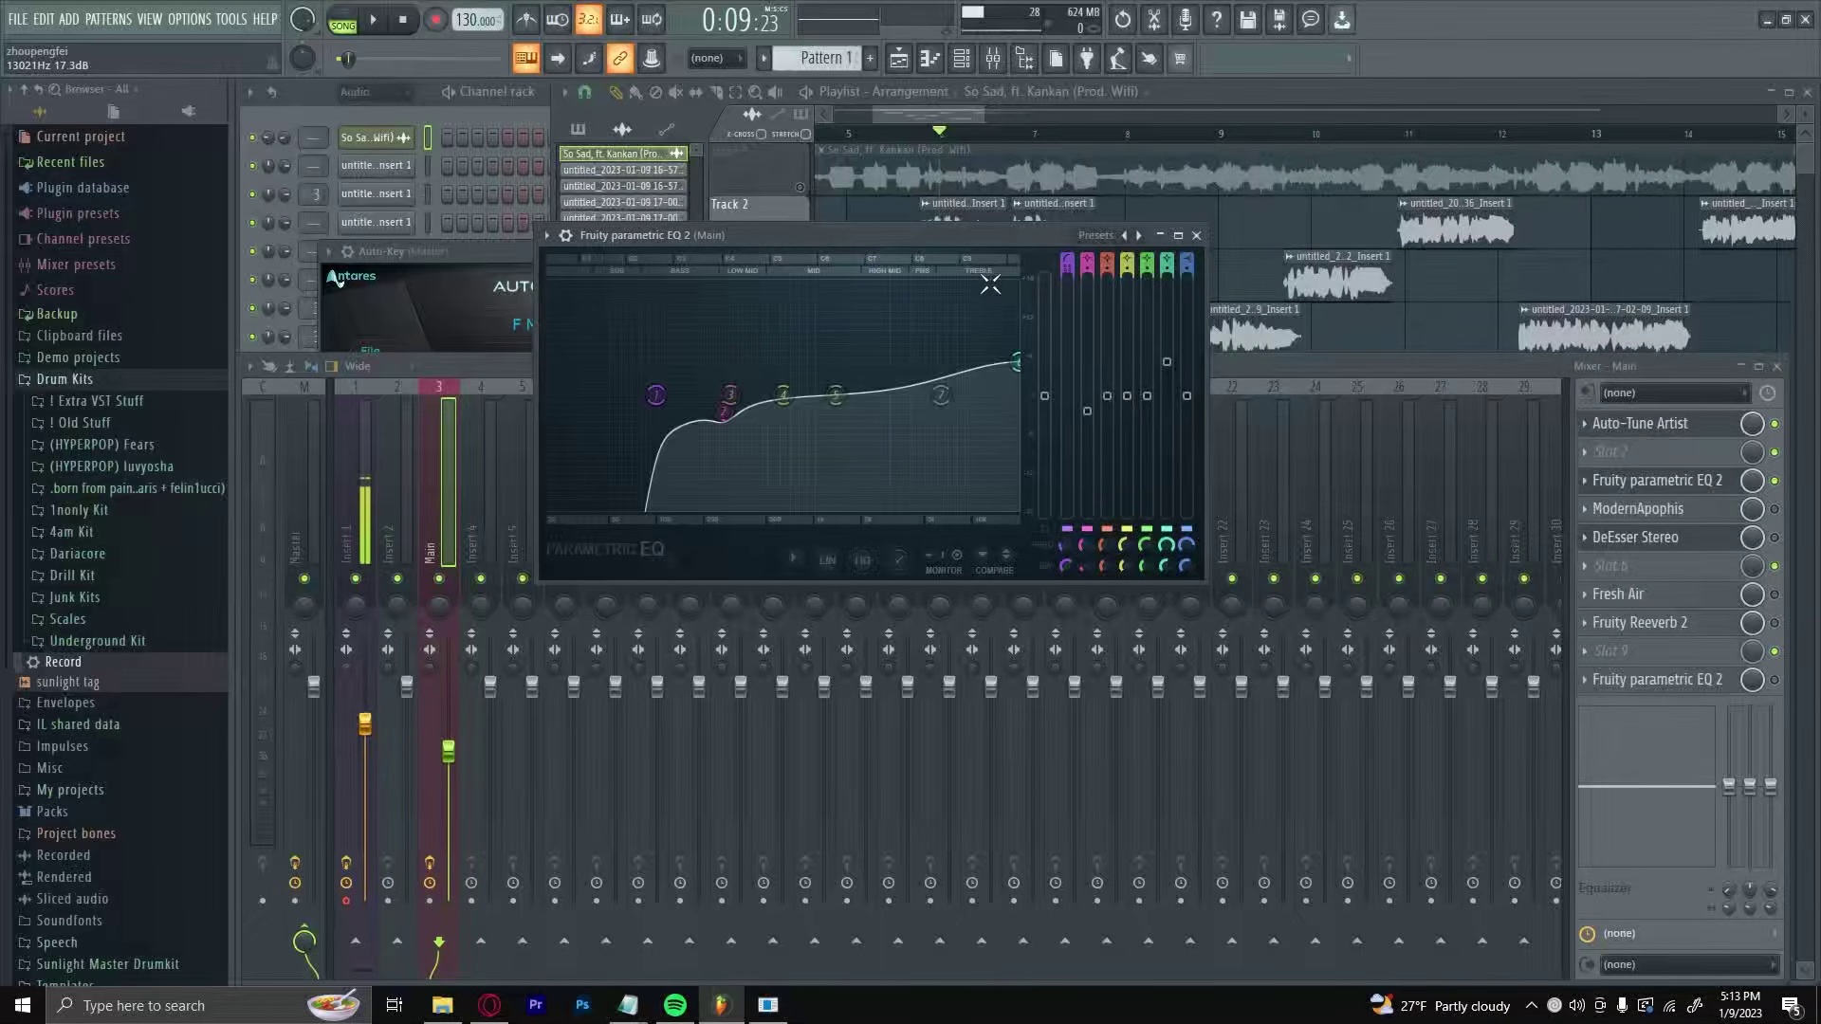
right_click(939, 399)
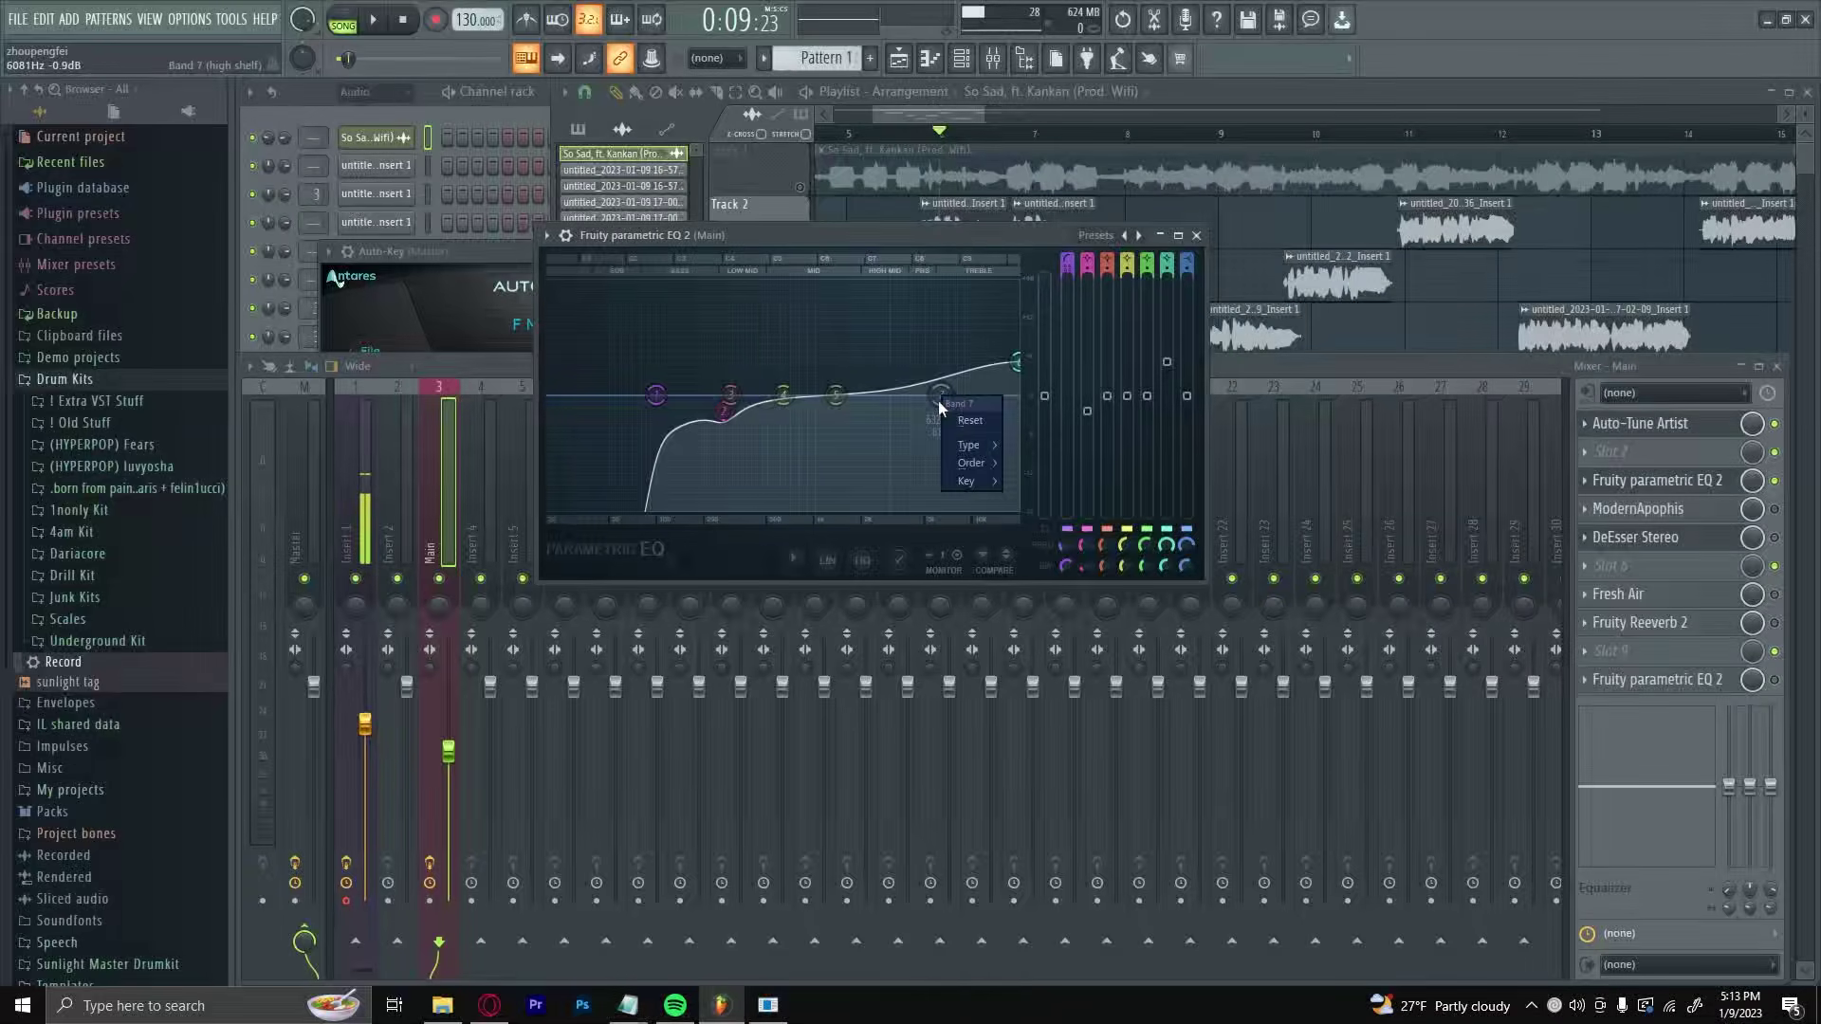
mouse_move(971, 464)
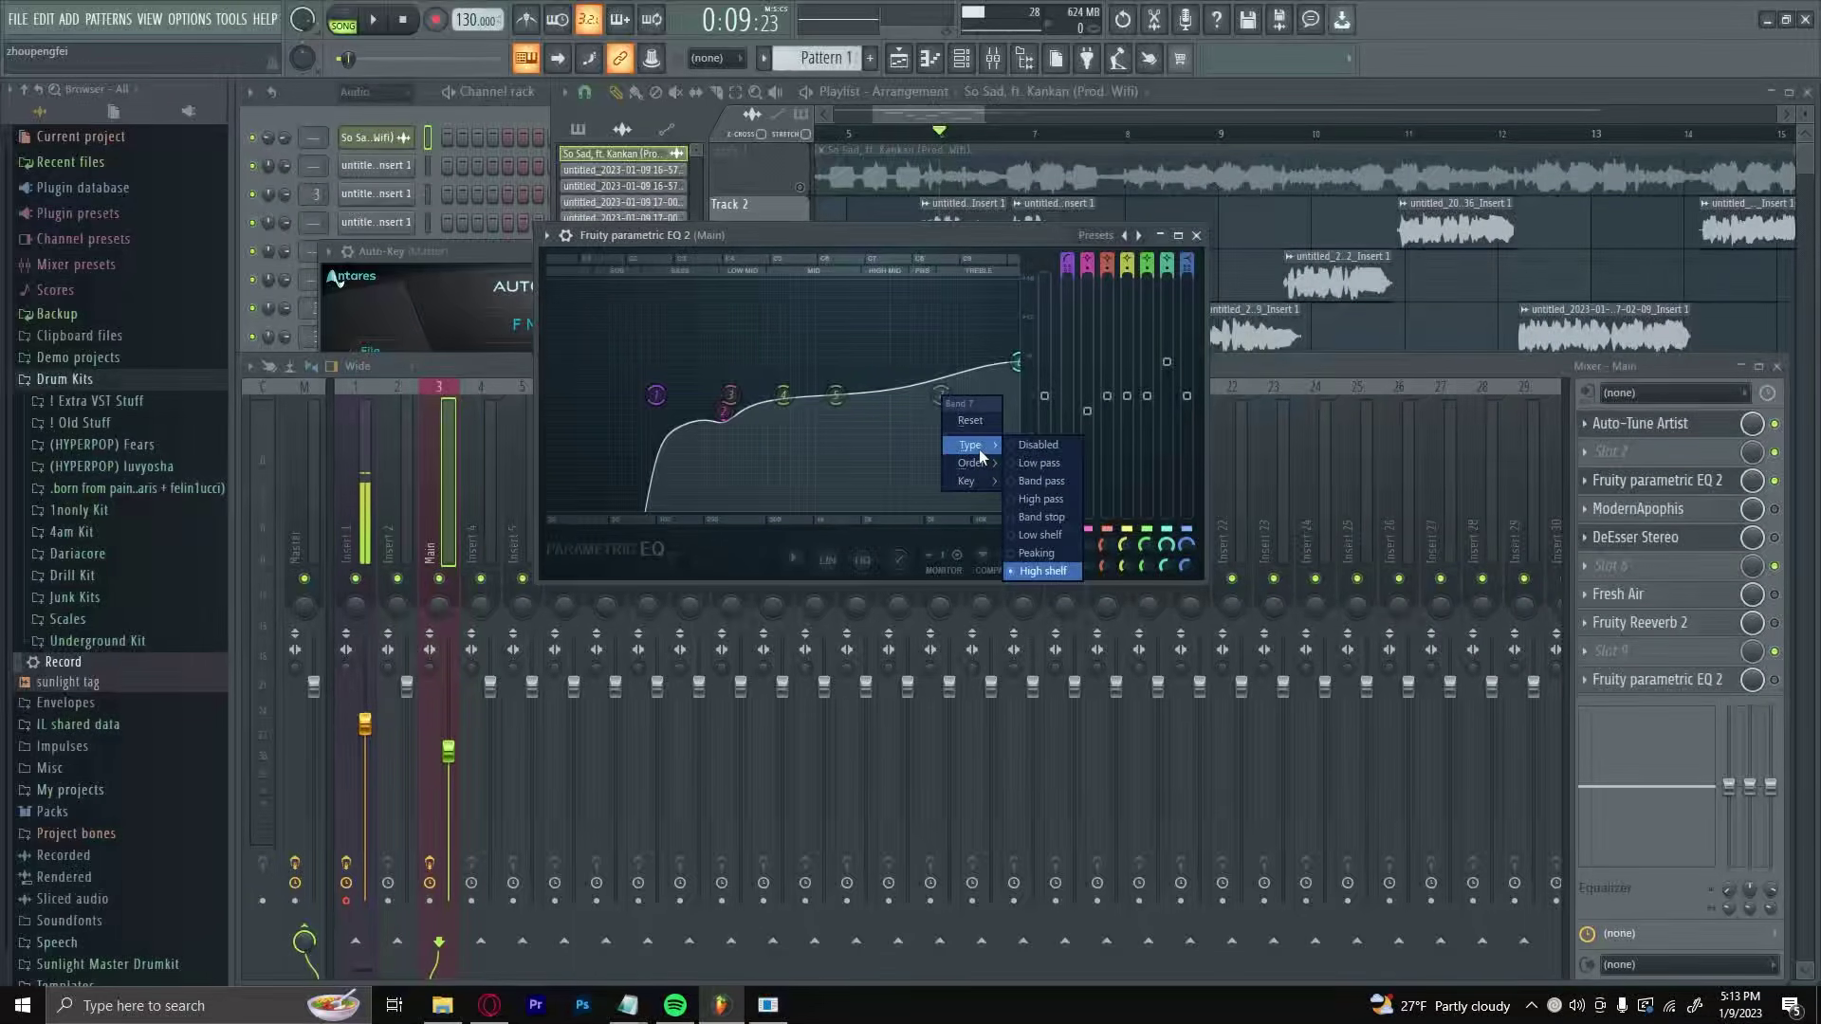
click(1038, 462)
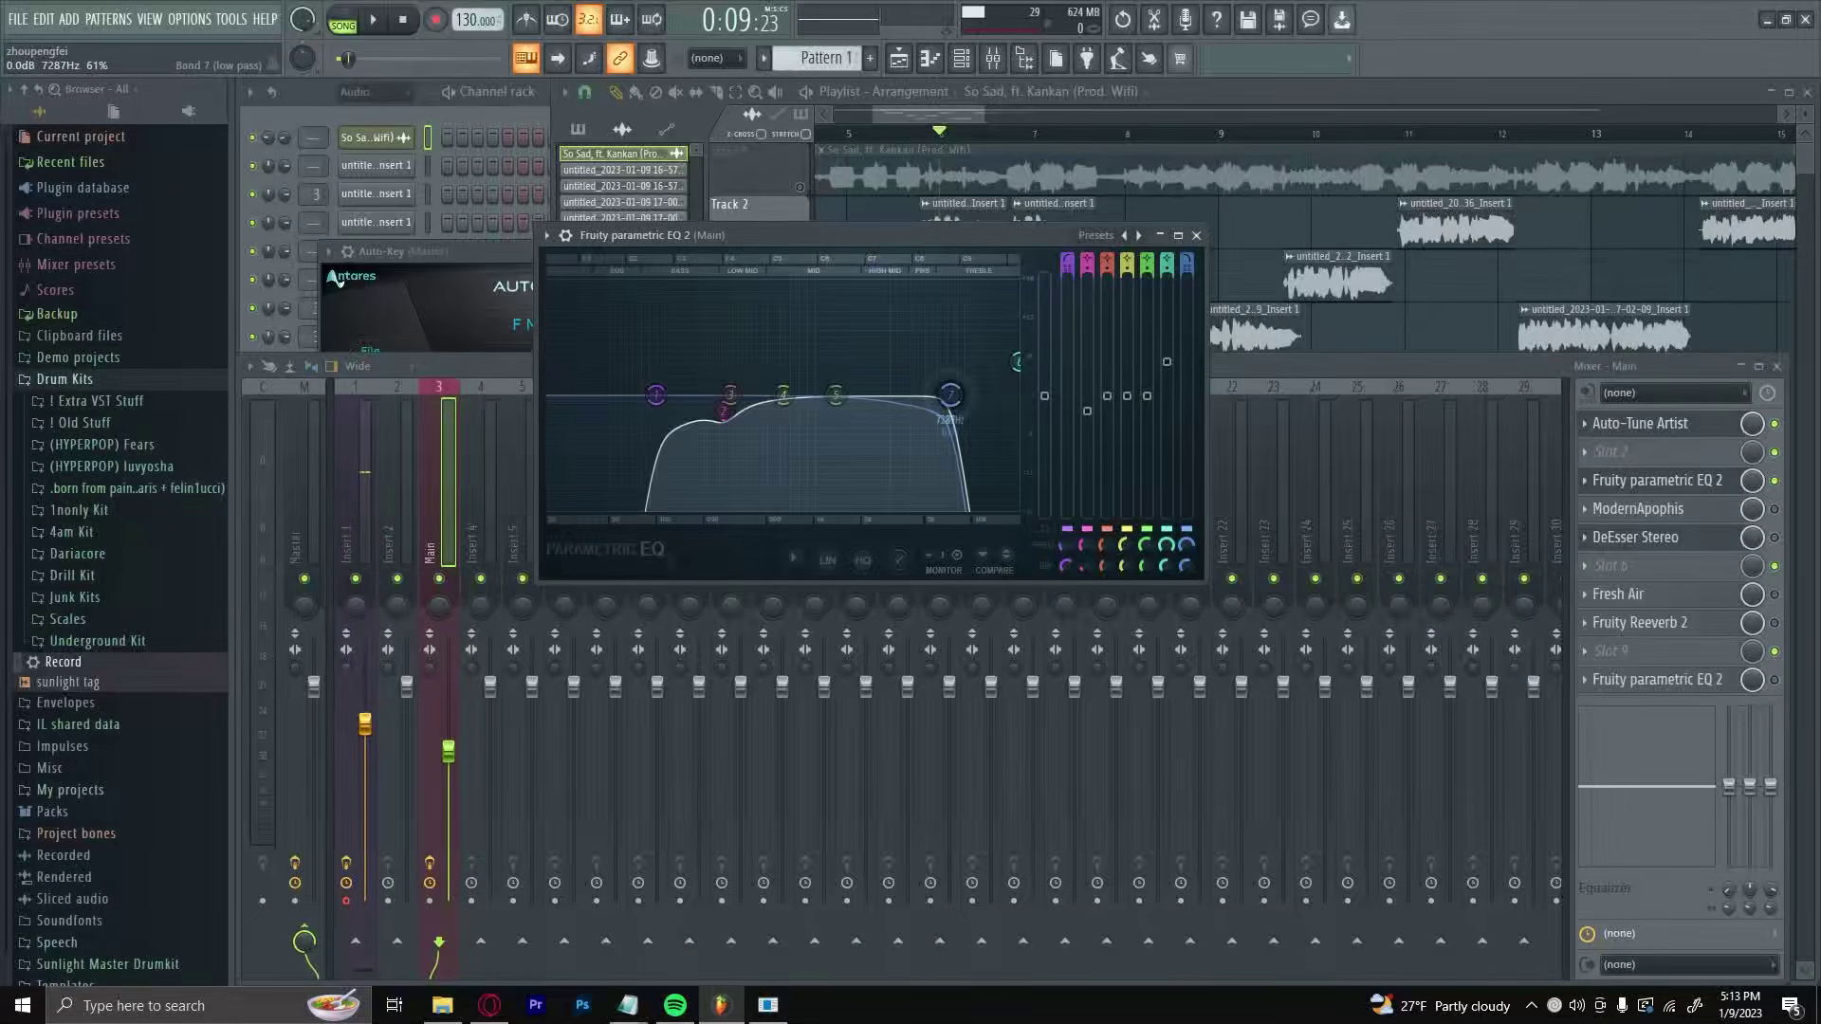
mouse_move(980, 395)
mouse_down()
mouse_move(1006, 395)
mouse_move(1017, 351)
mouse_move(1012, 397)
mouse_up()
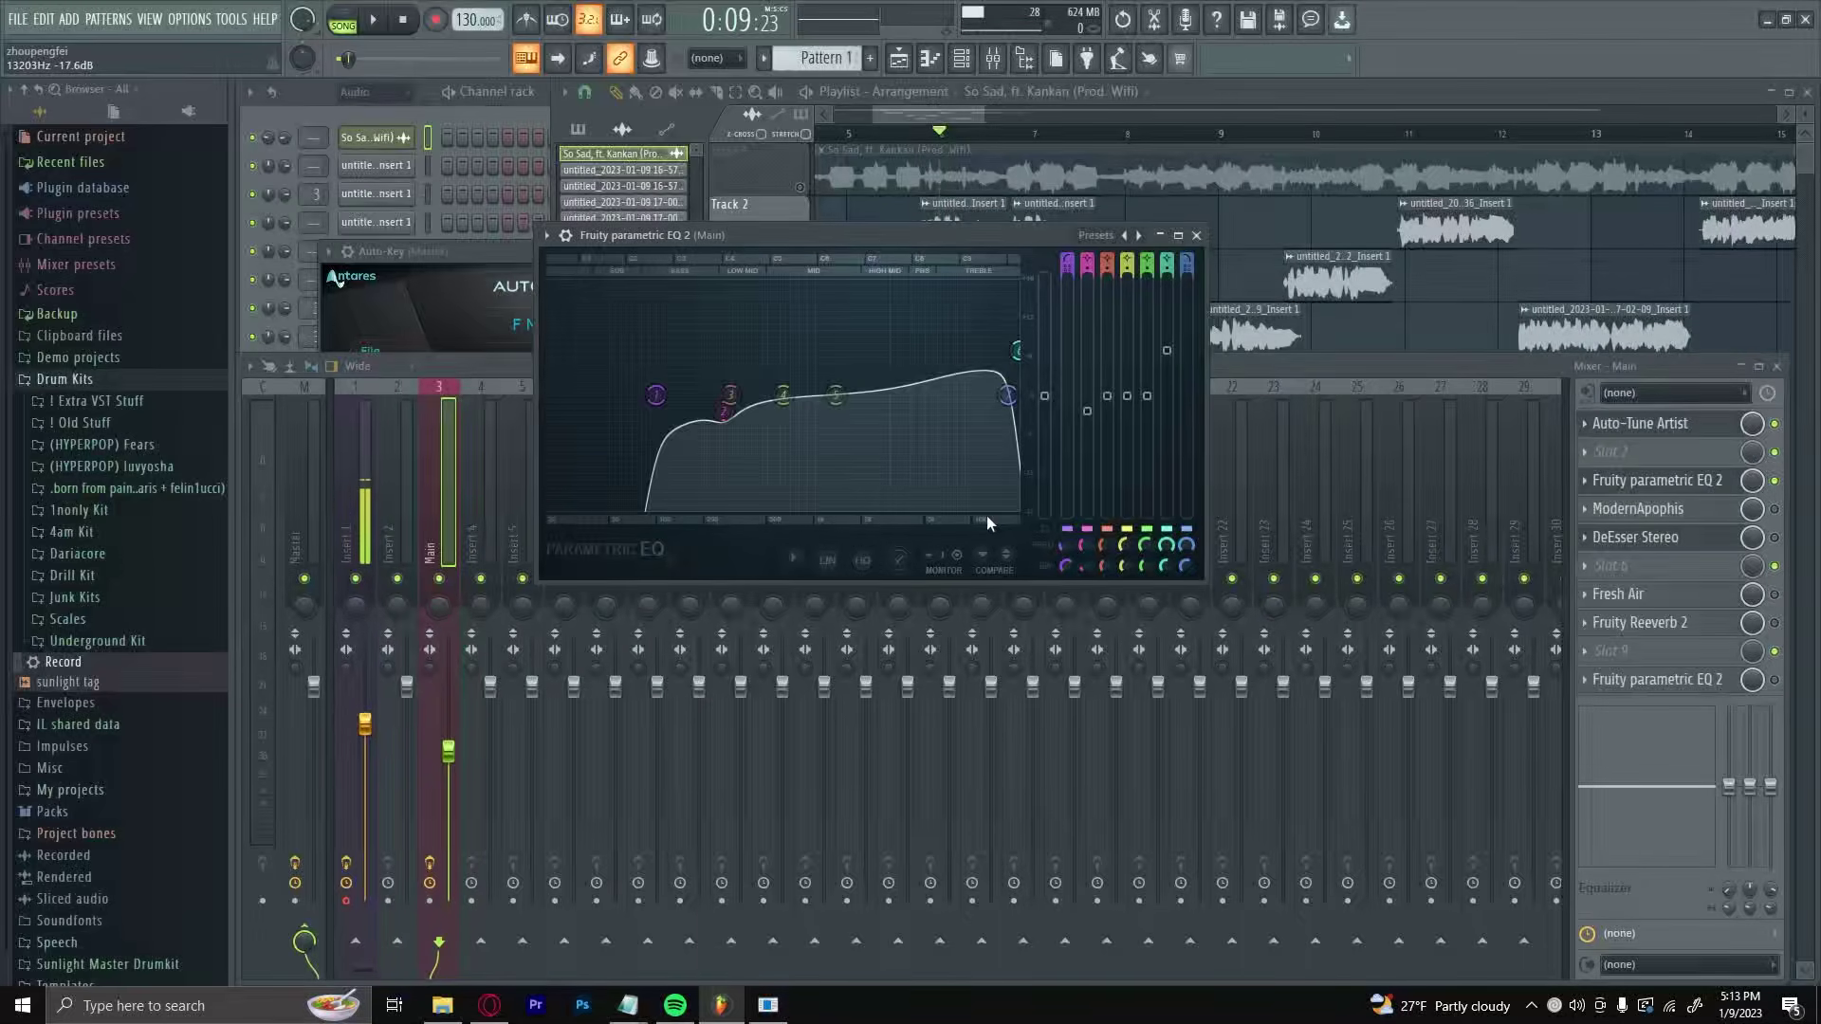
key(space)
mouse_move(1007, 394)
mouse_down()
mouse_move(988, 394)
mouse_move(1013, 396)
mouse_up()
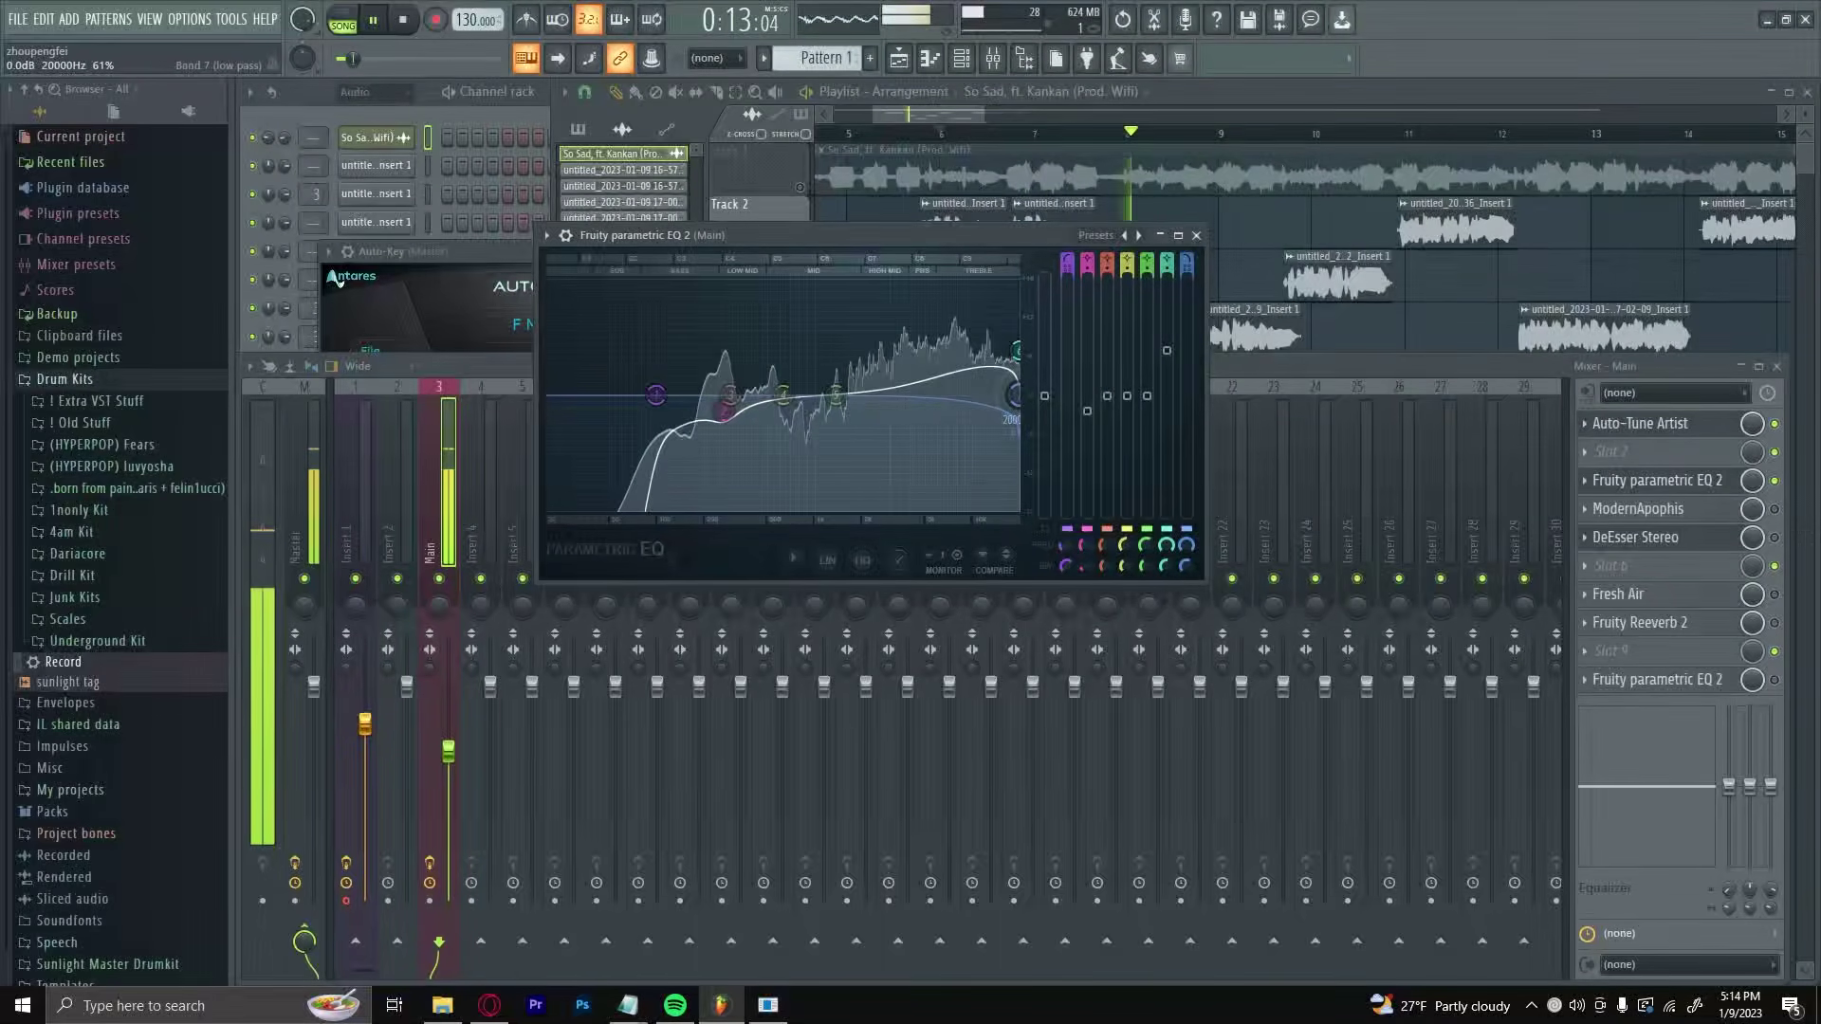
key(space)
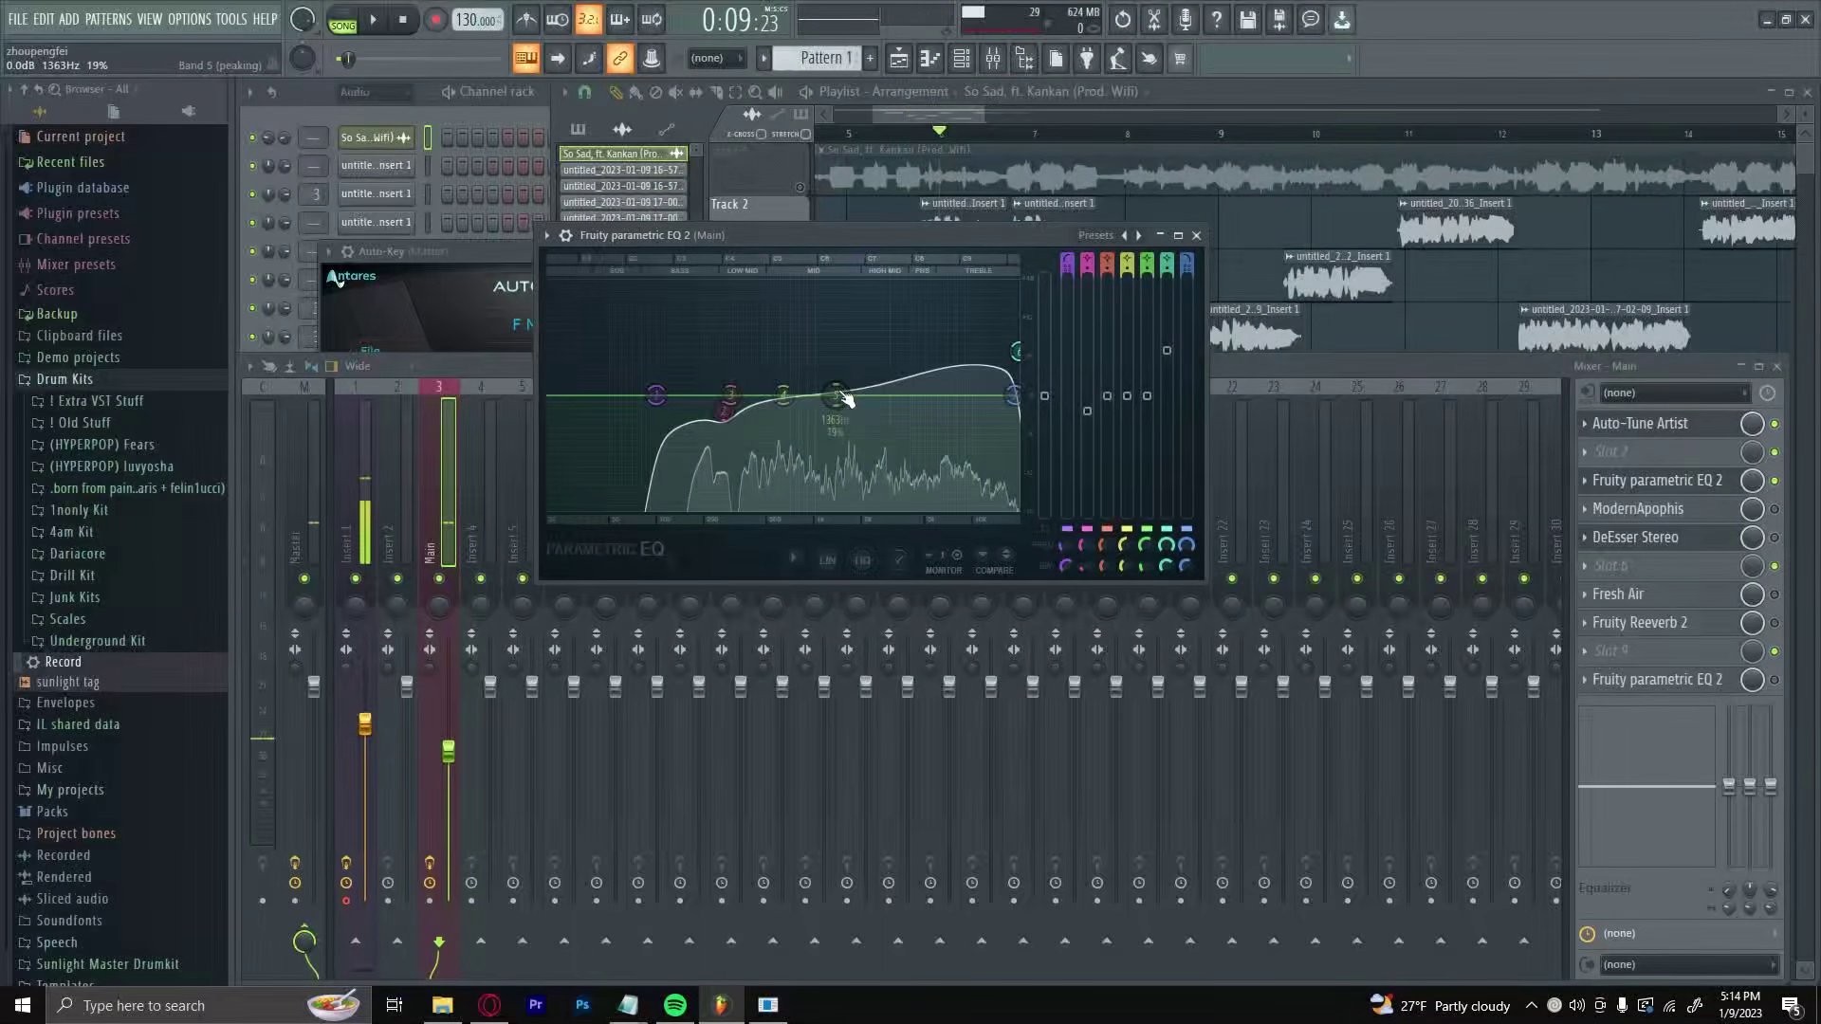
Sweep EQ band 5 as an 18 dB peak through the mids during playback, and bring bands 4 and 5 down to slight cuts.
drag(842, 397, 853, 284)
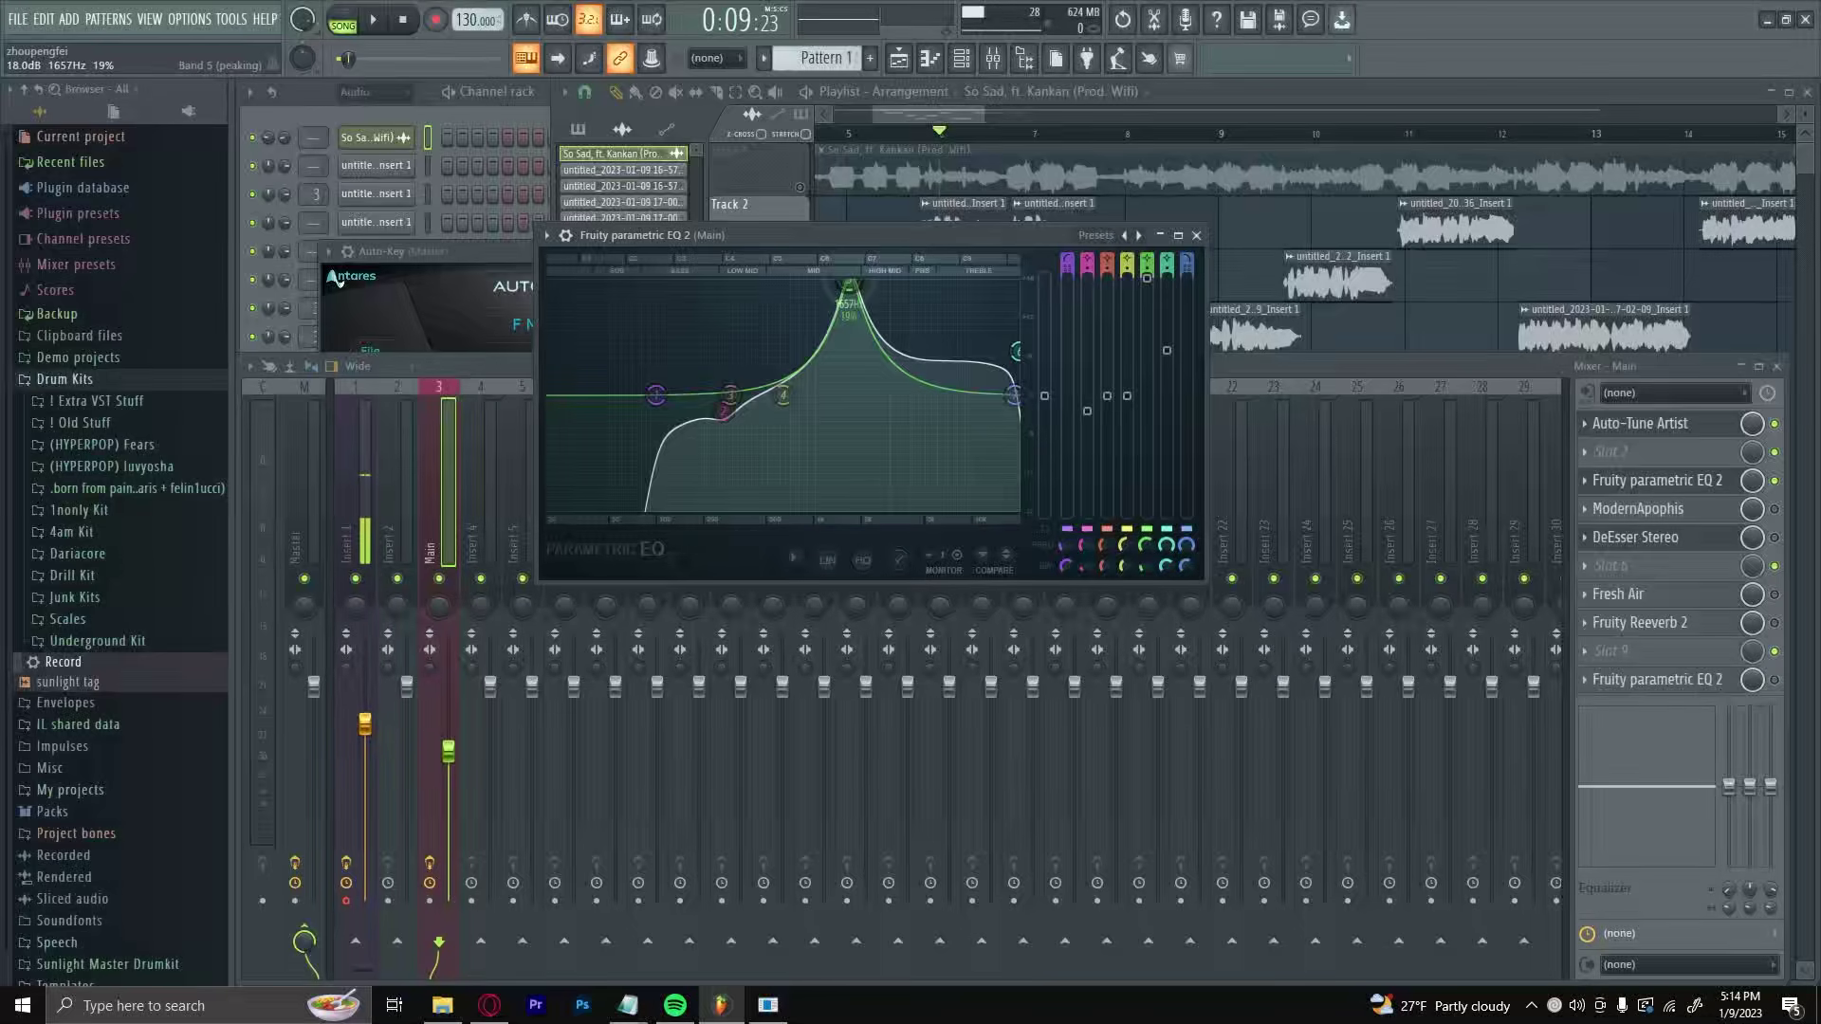
mouse_move(850, 284)
mouse_down()
mouse_move(884, 285)
mouse_move(826, 285)
mouse_up()
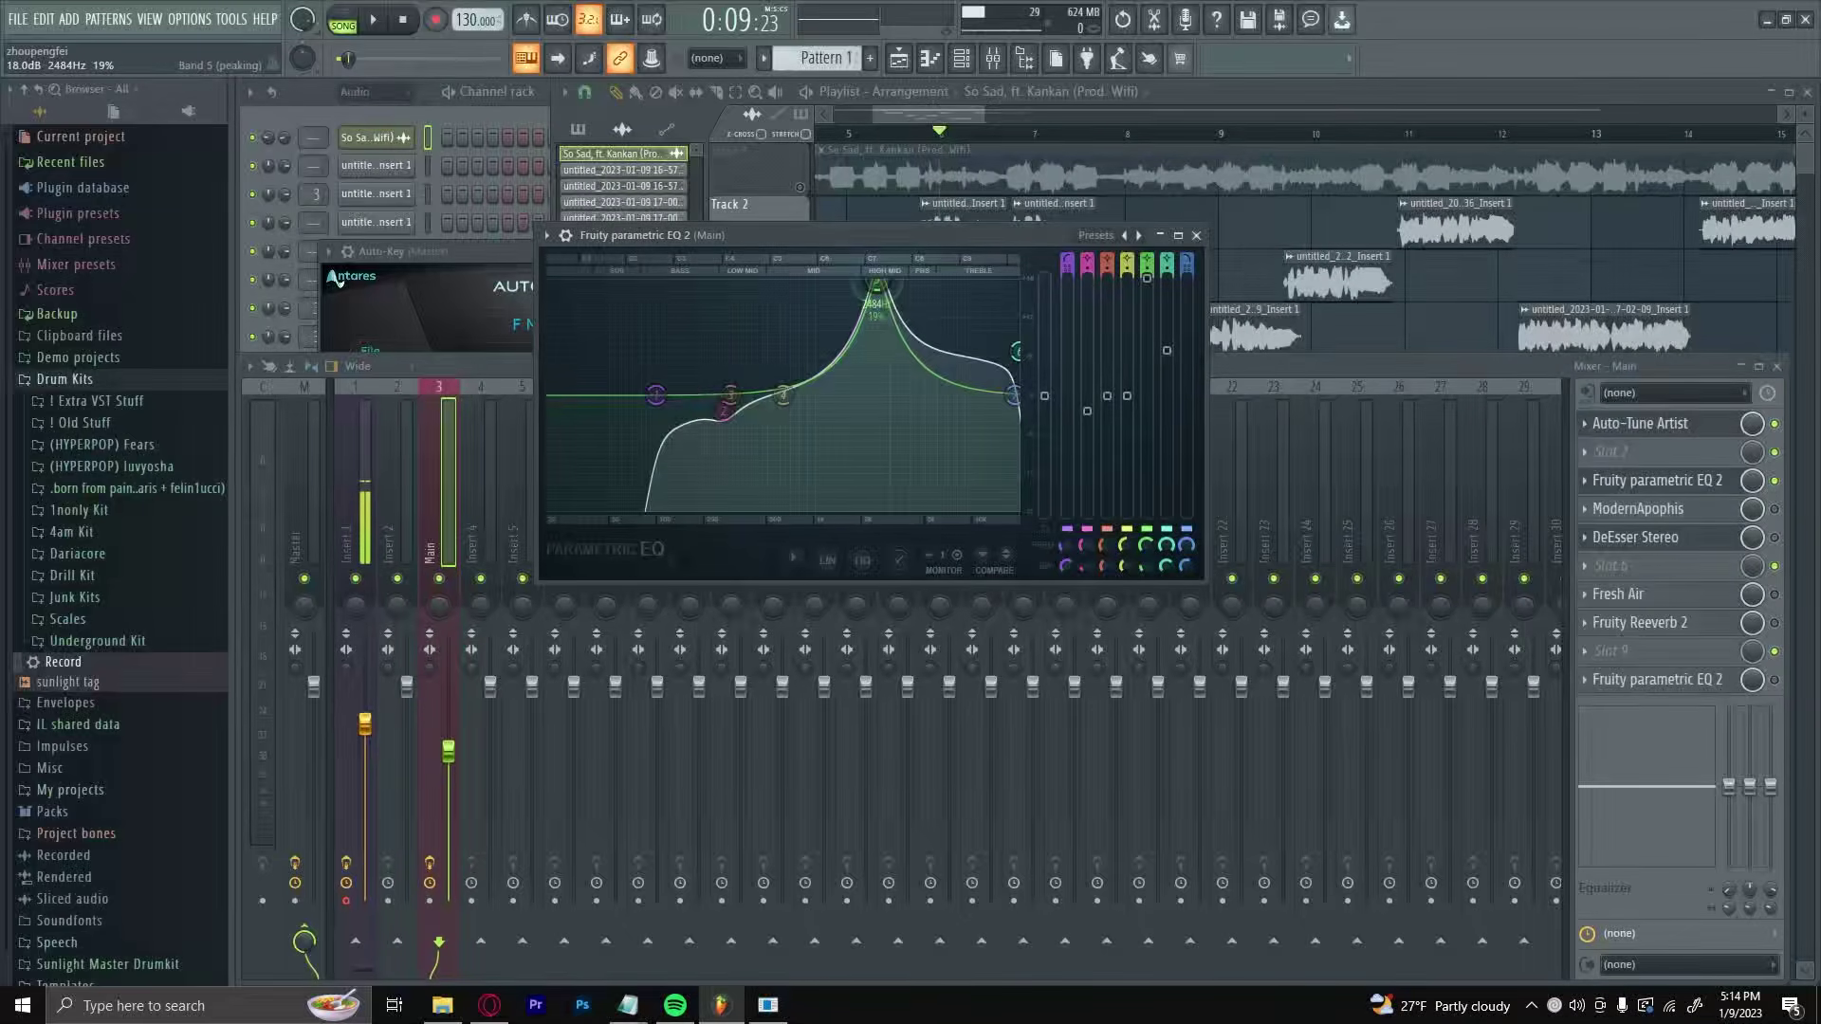
key(space)
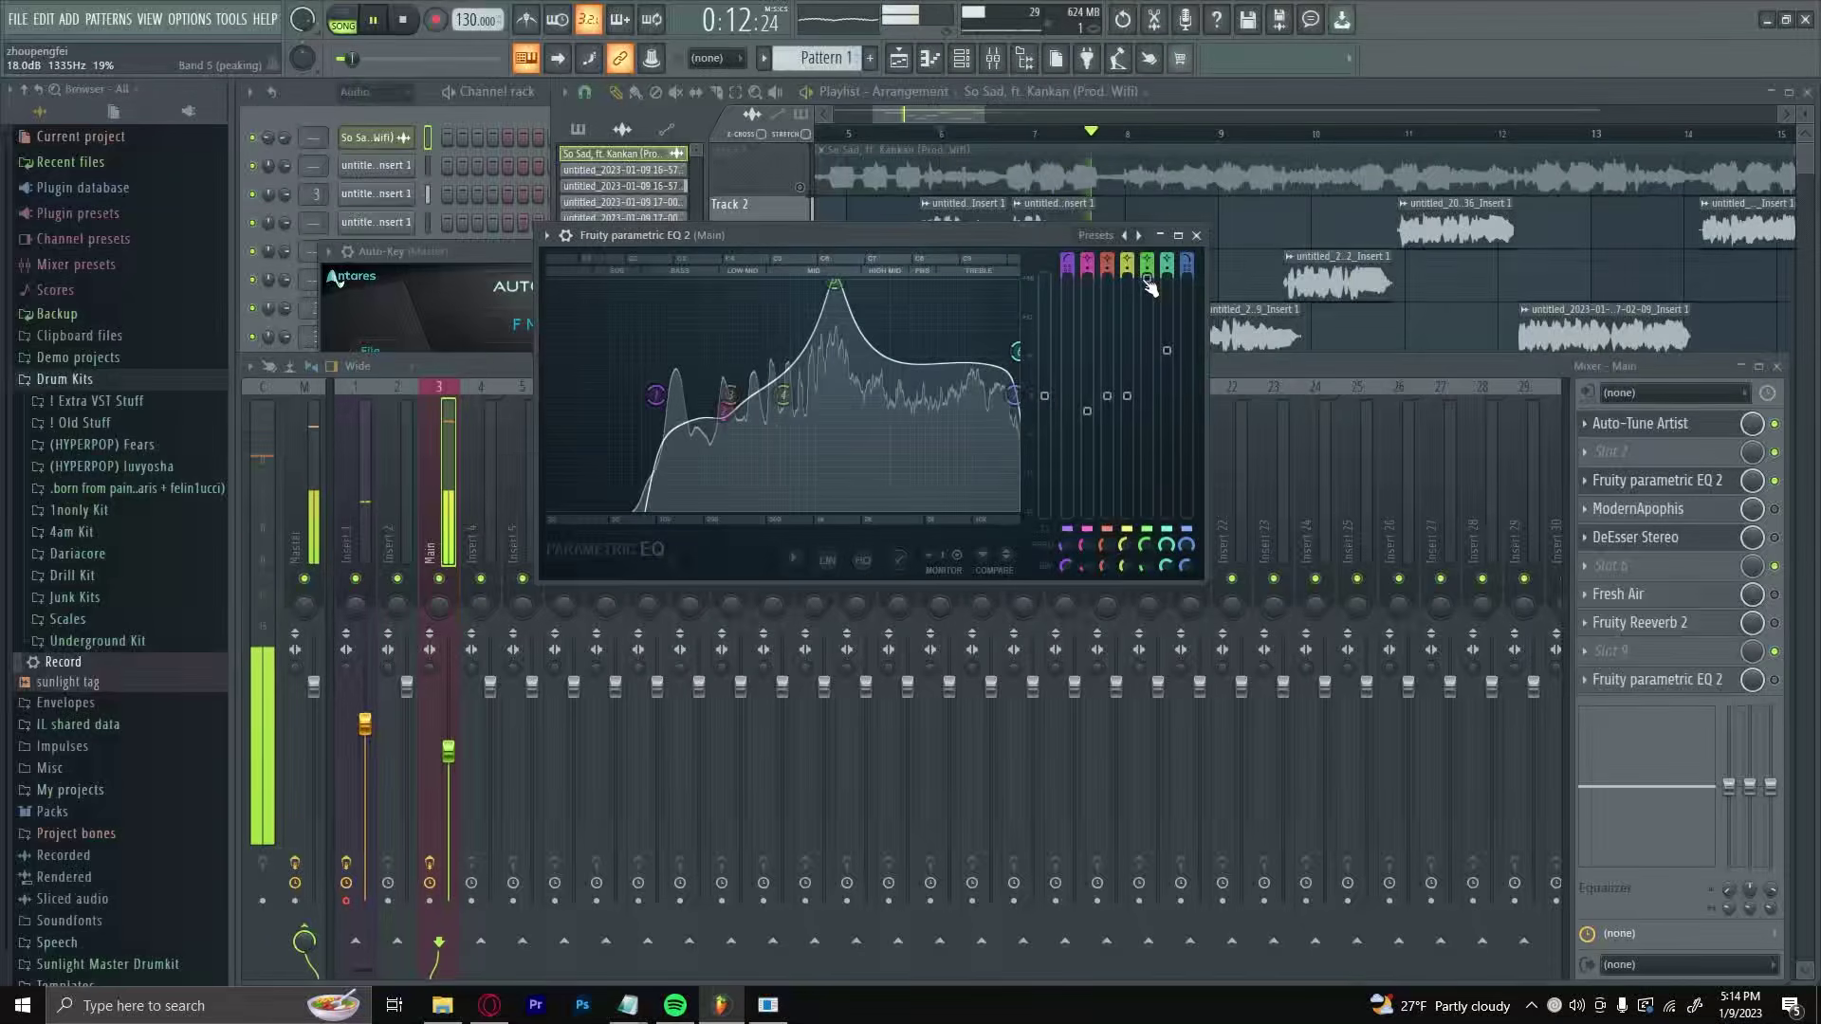
drag(834, 284, 799, 408)
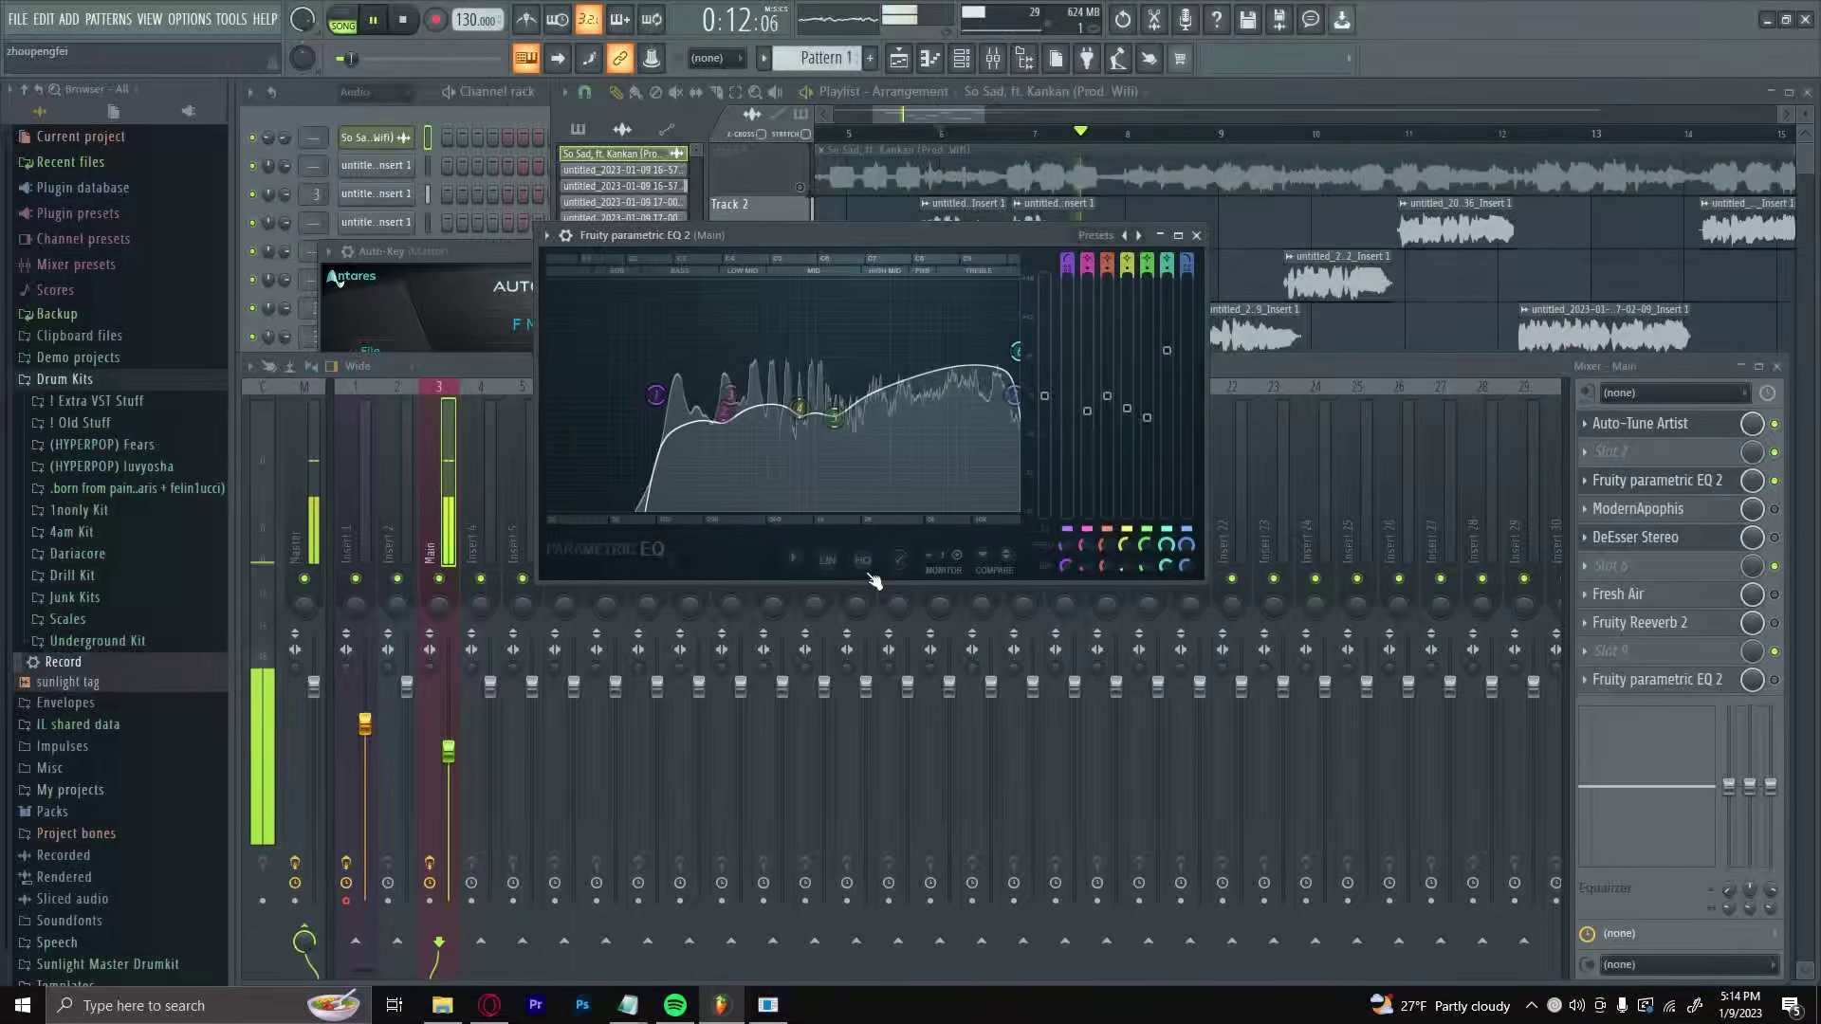
key(space)
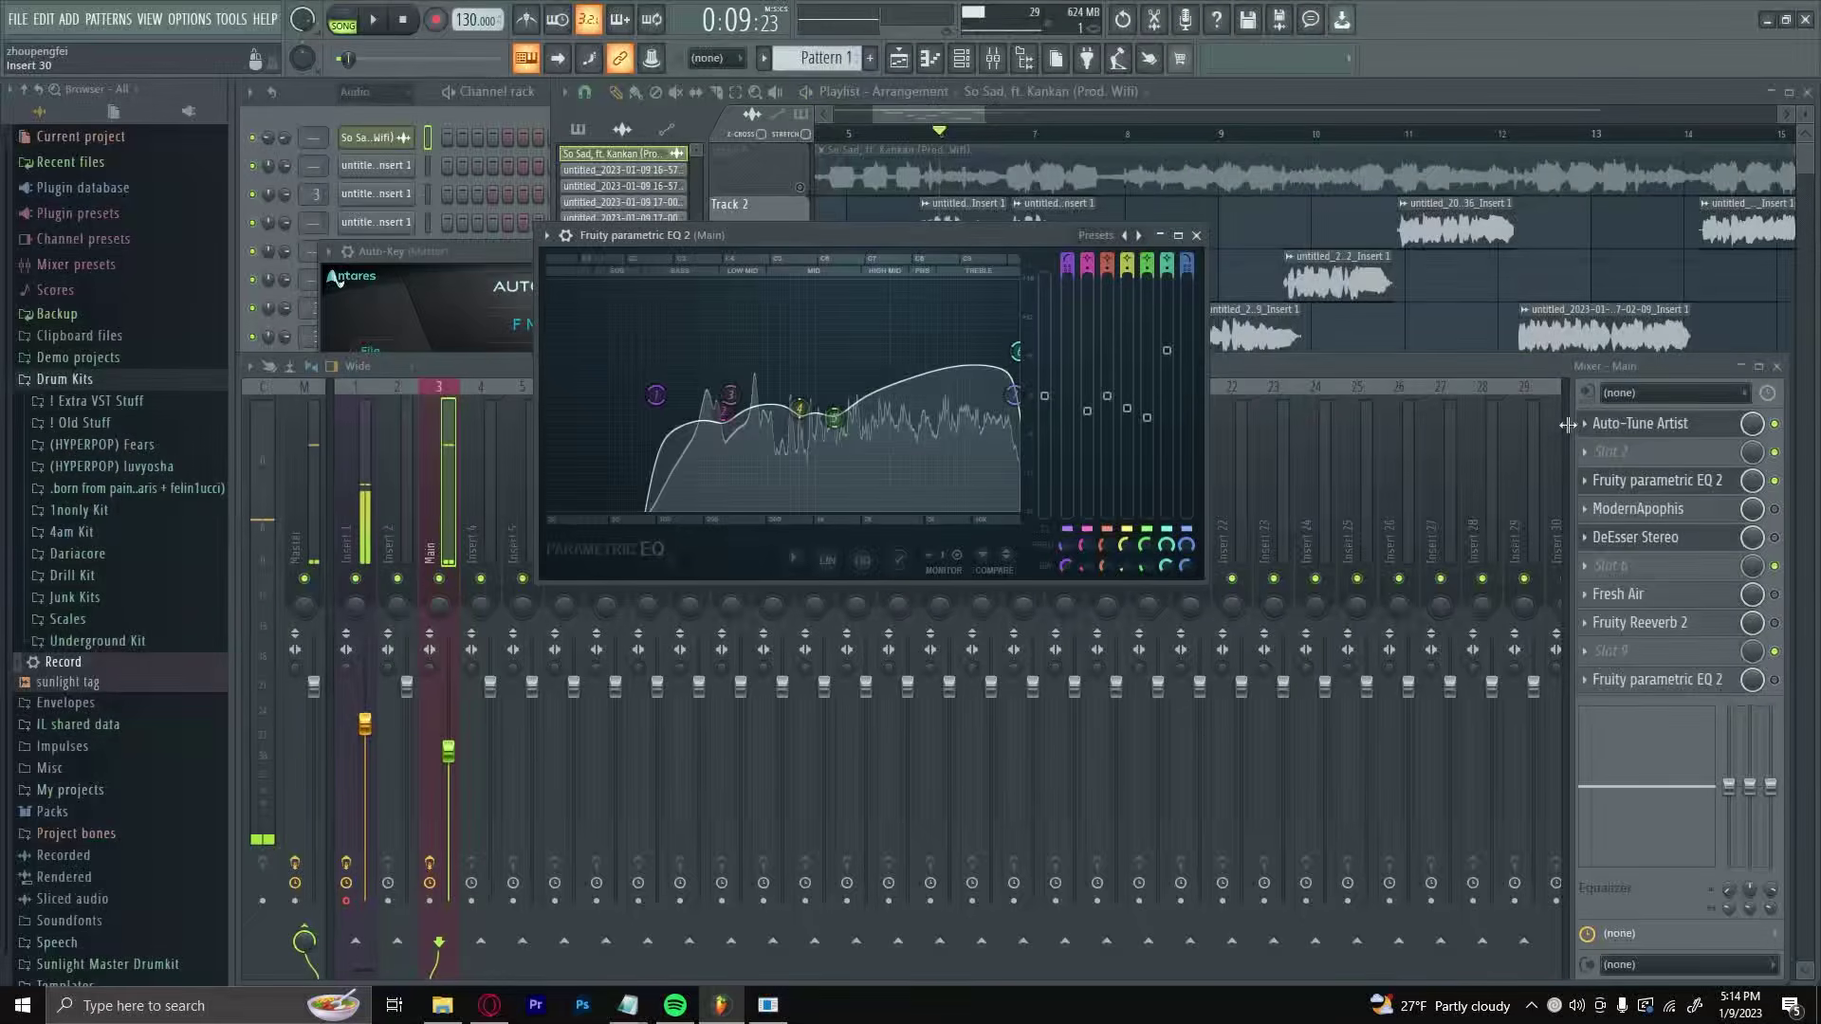
Open the ModernApophis compressor on the Main track and adjust its threshold.
click(1660, 510)
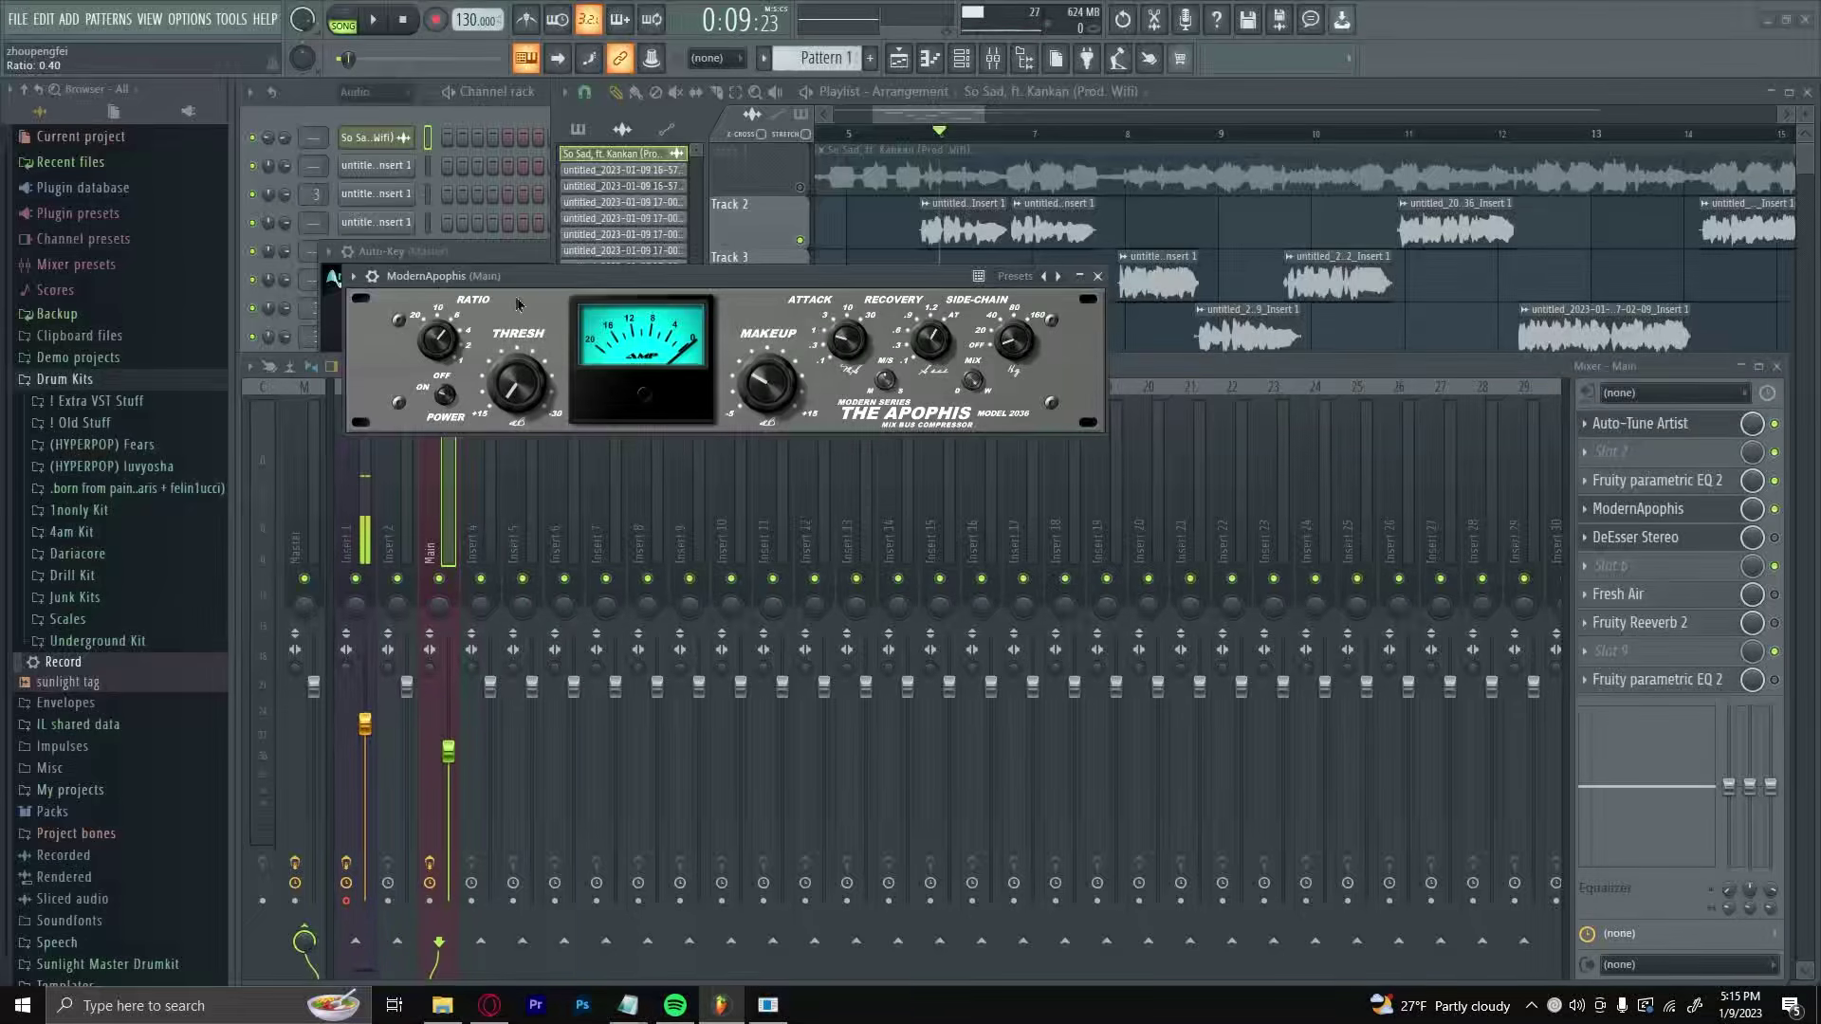
drag(520, 276, 654, 311)
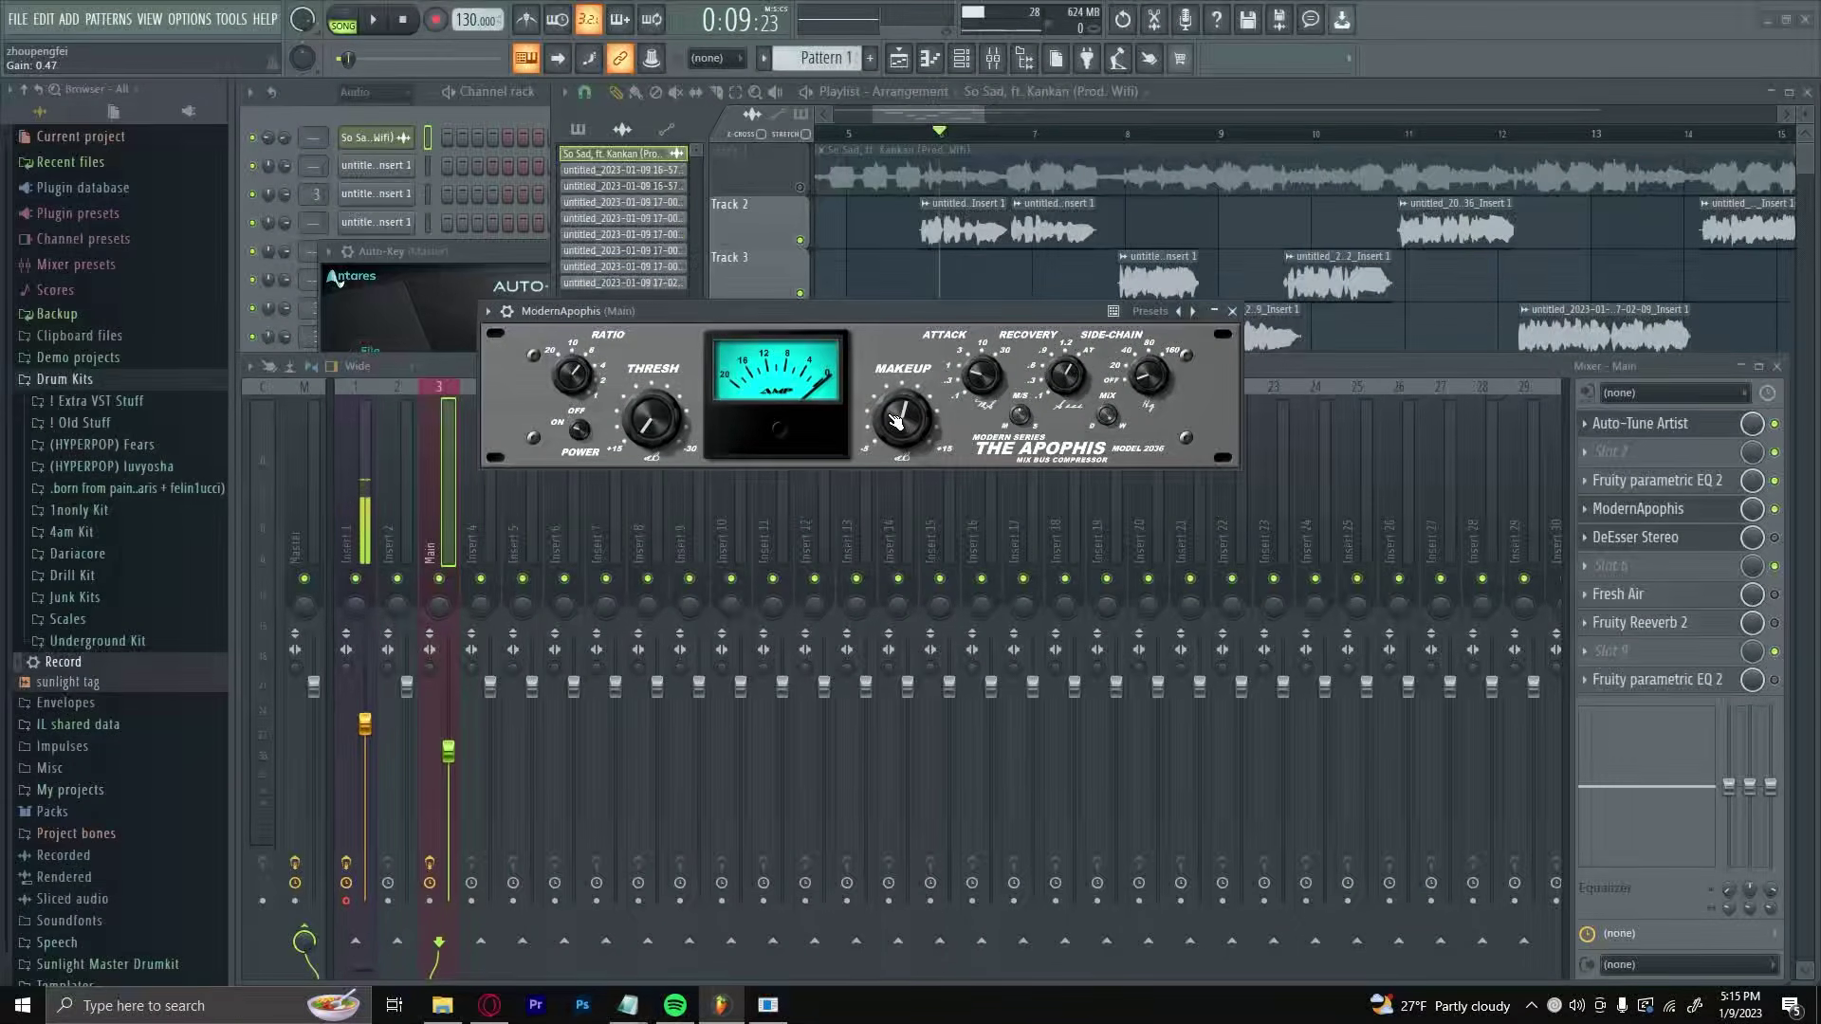
drag(643, 438, 643, 415)
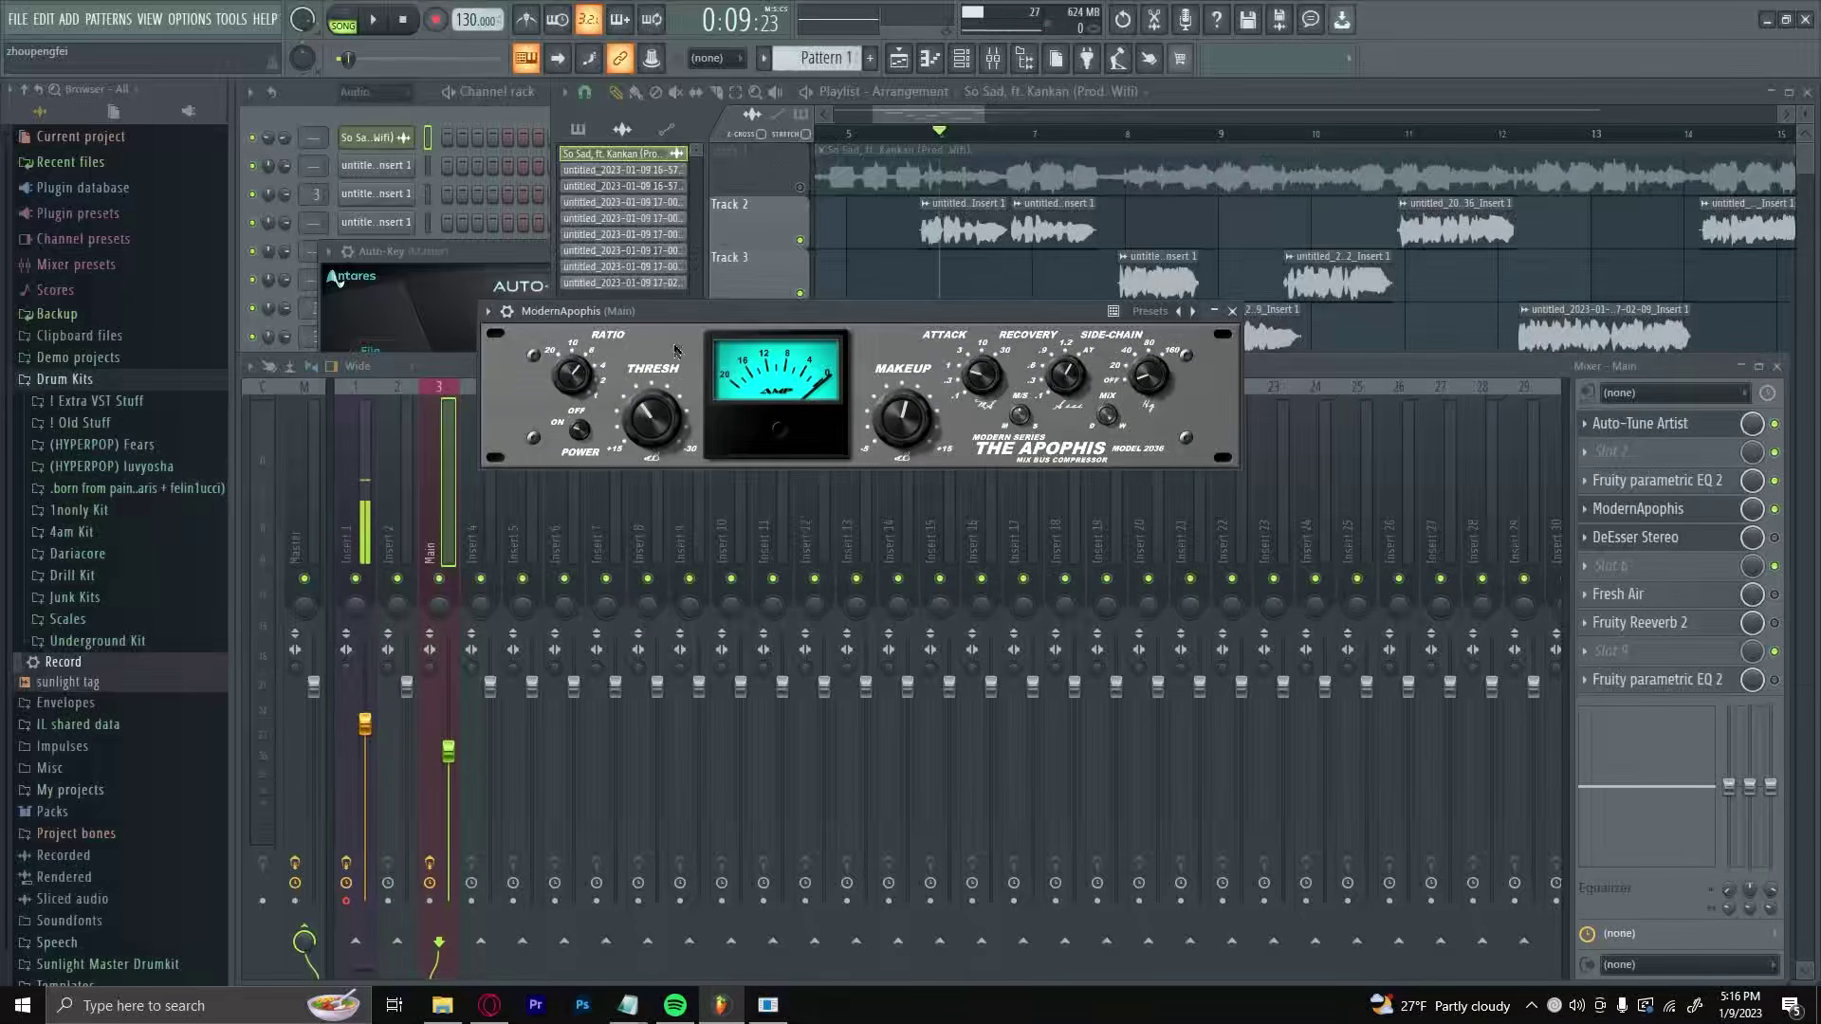
Open DeEsser Stereo on the Main track to examine its threshold and frequency settings.
click(1687, 540)
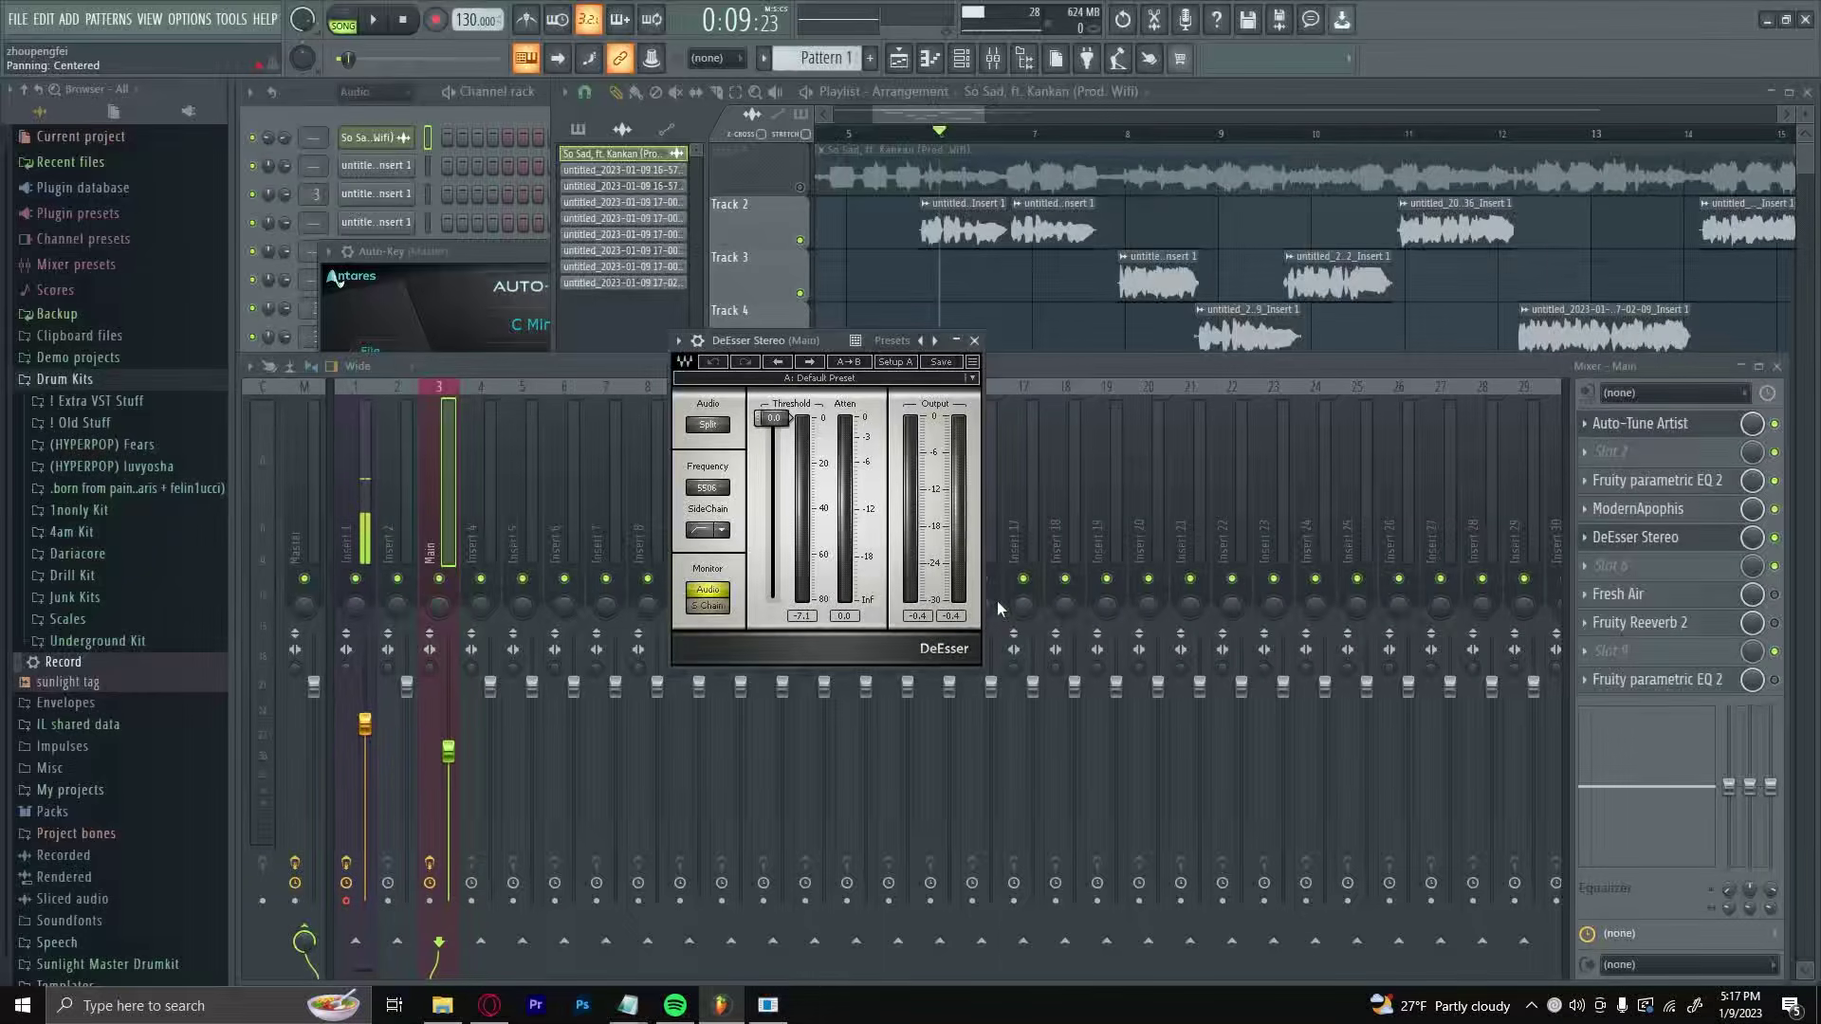
drag(774, 339, 749, 350)
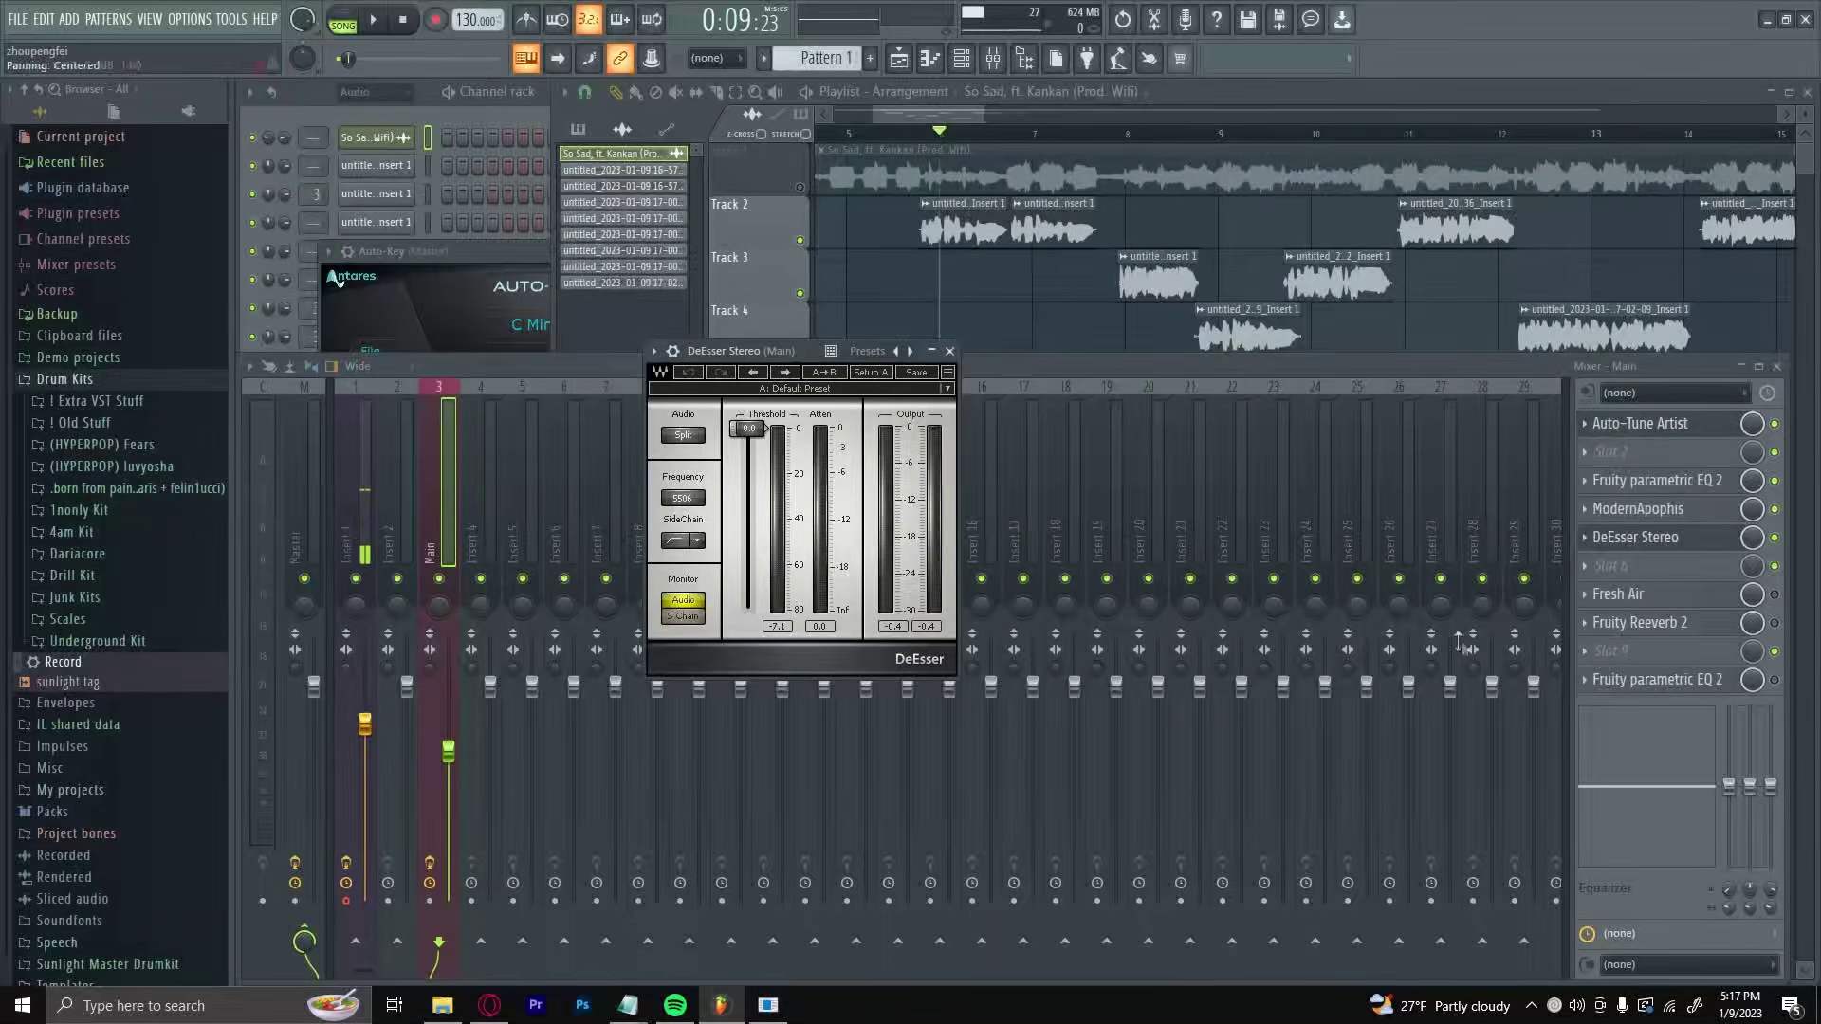
Add a Fruity parametric EQ 2 to effect slot 6 of the Main track, after the de-esser.
click(1627, 571)
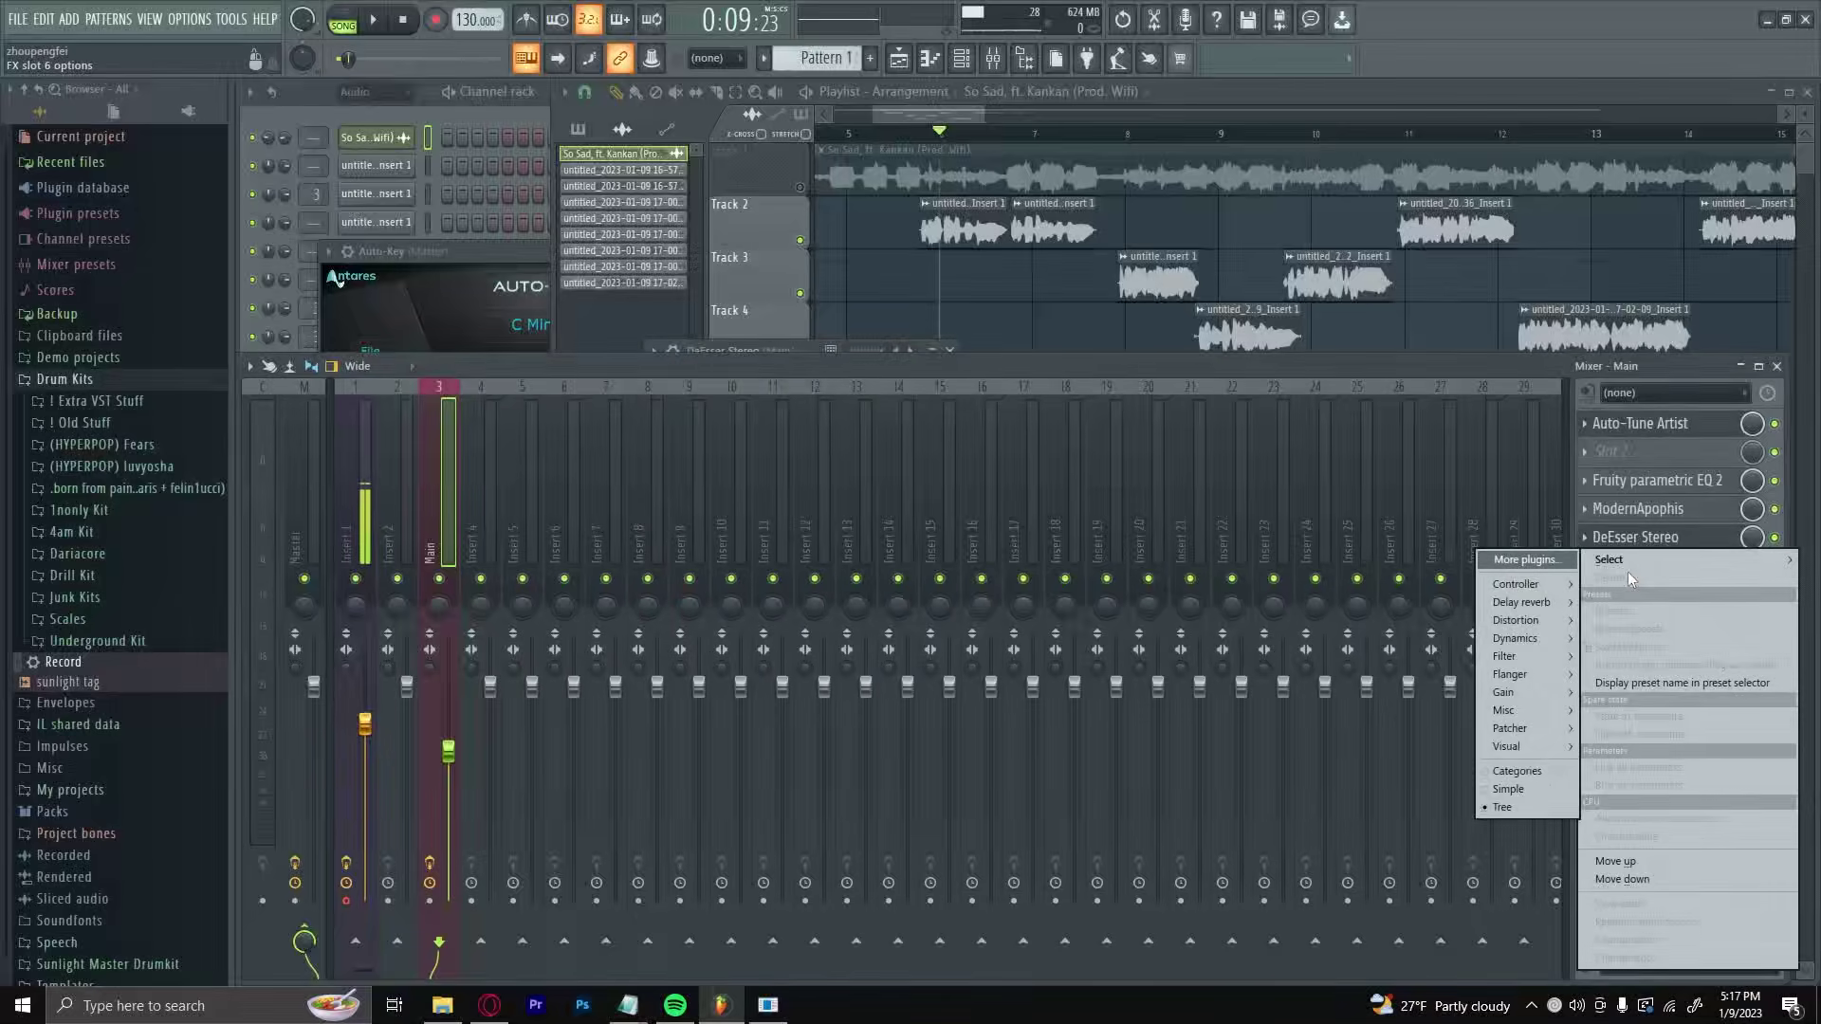
click(1552, 560)
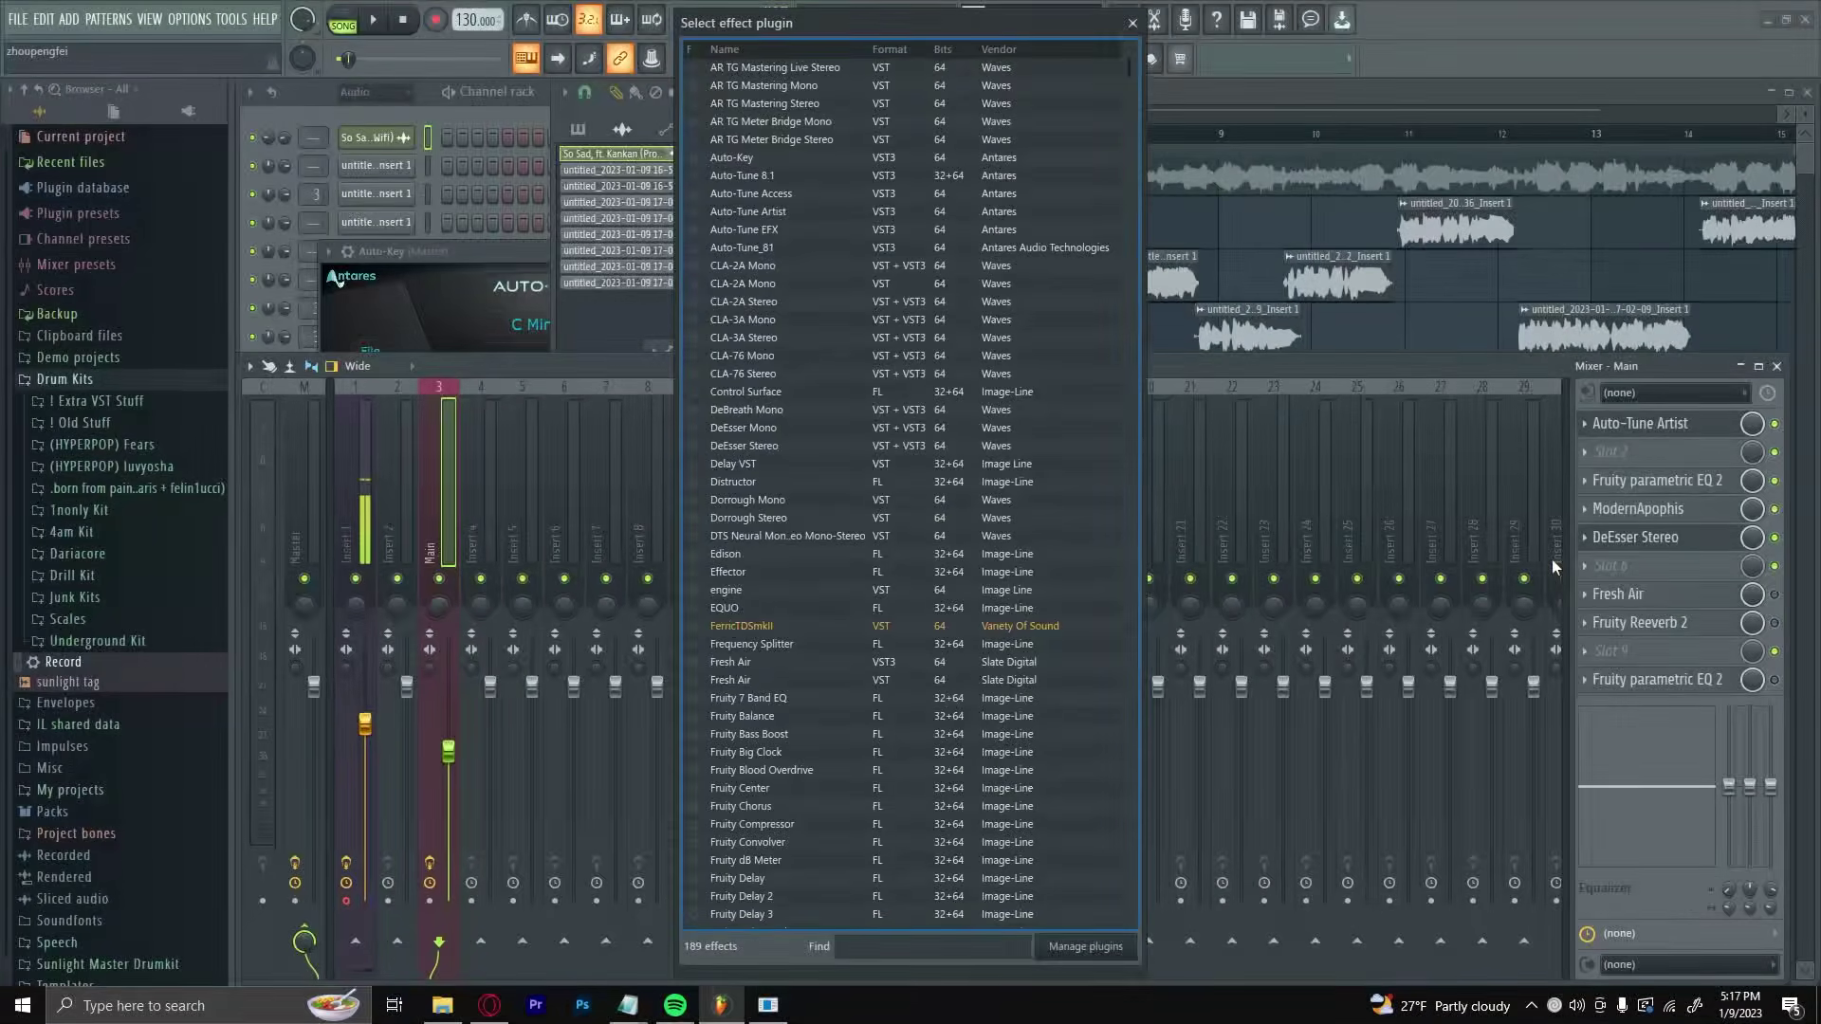
text(eq)
double_click(842, 142)
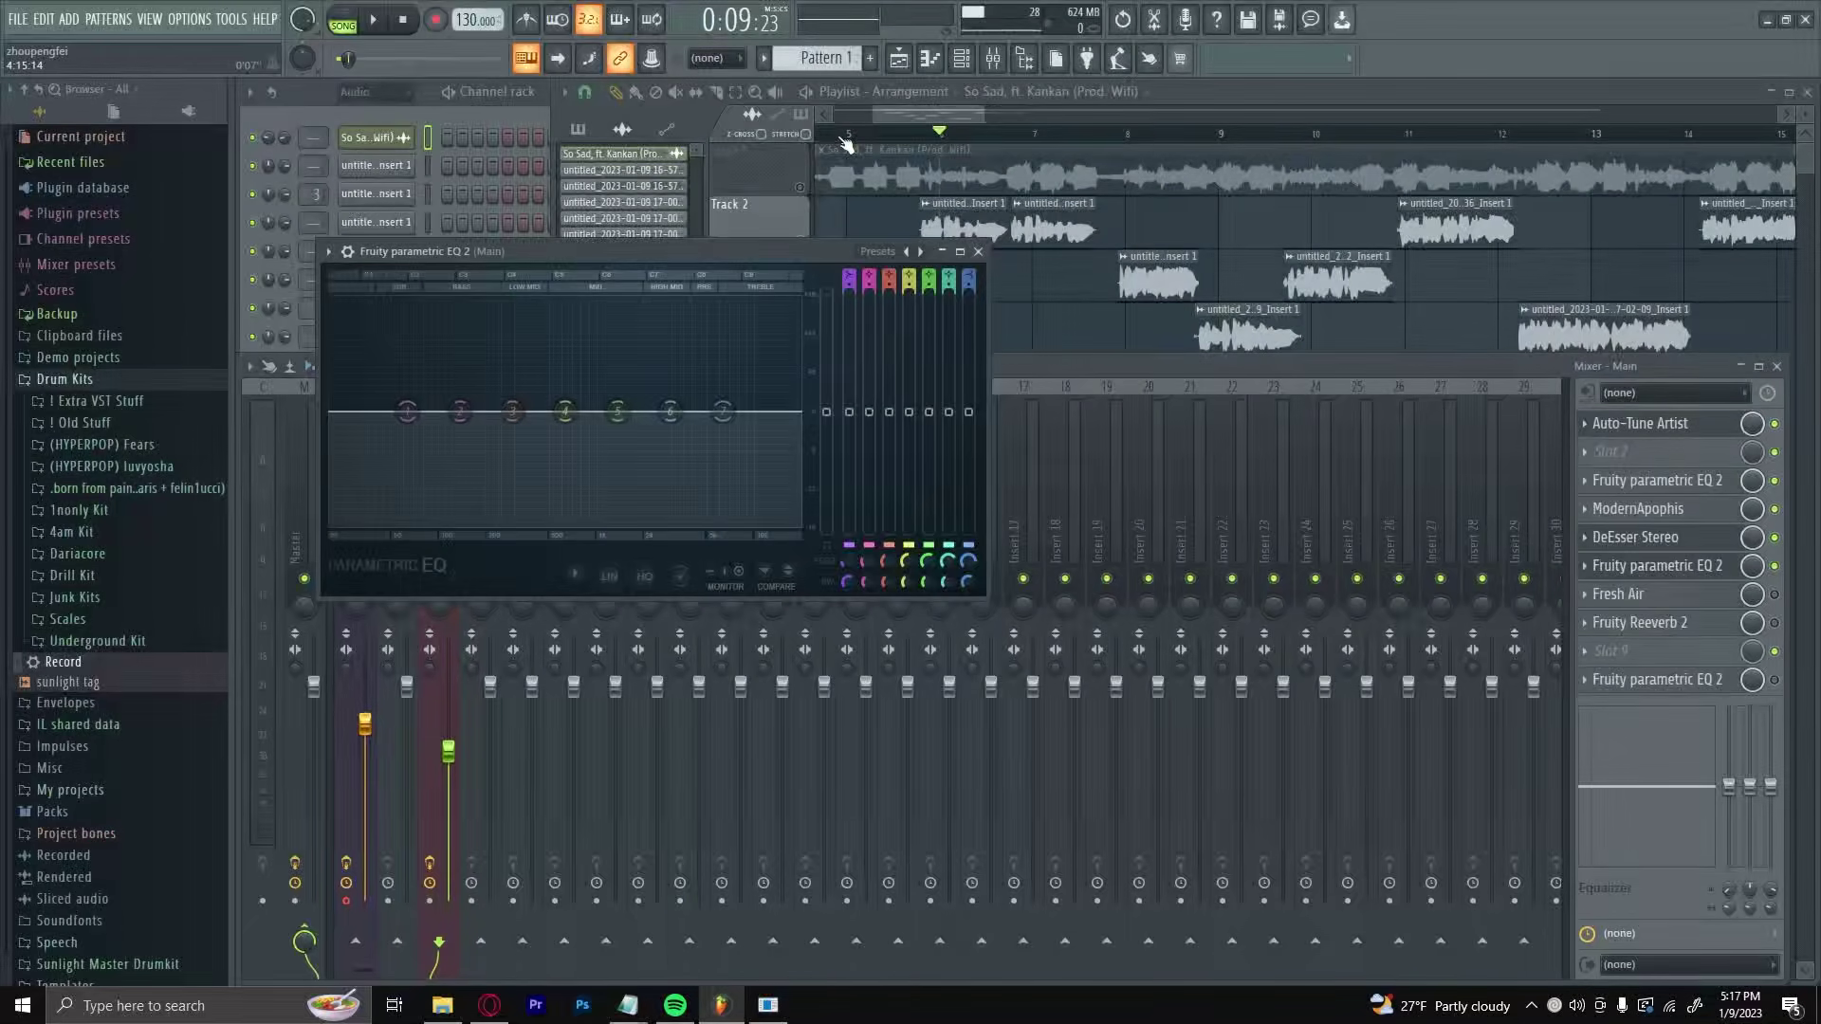
drag(684, 247, 855, 408)
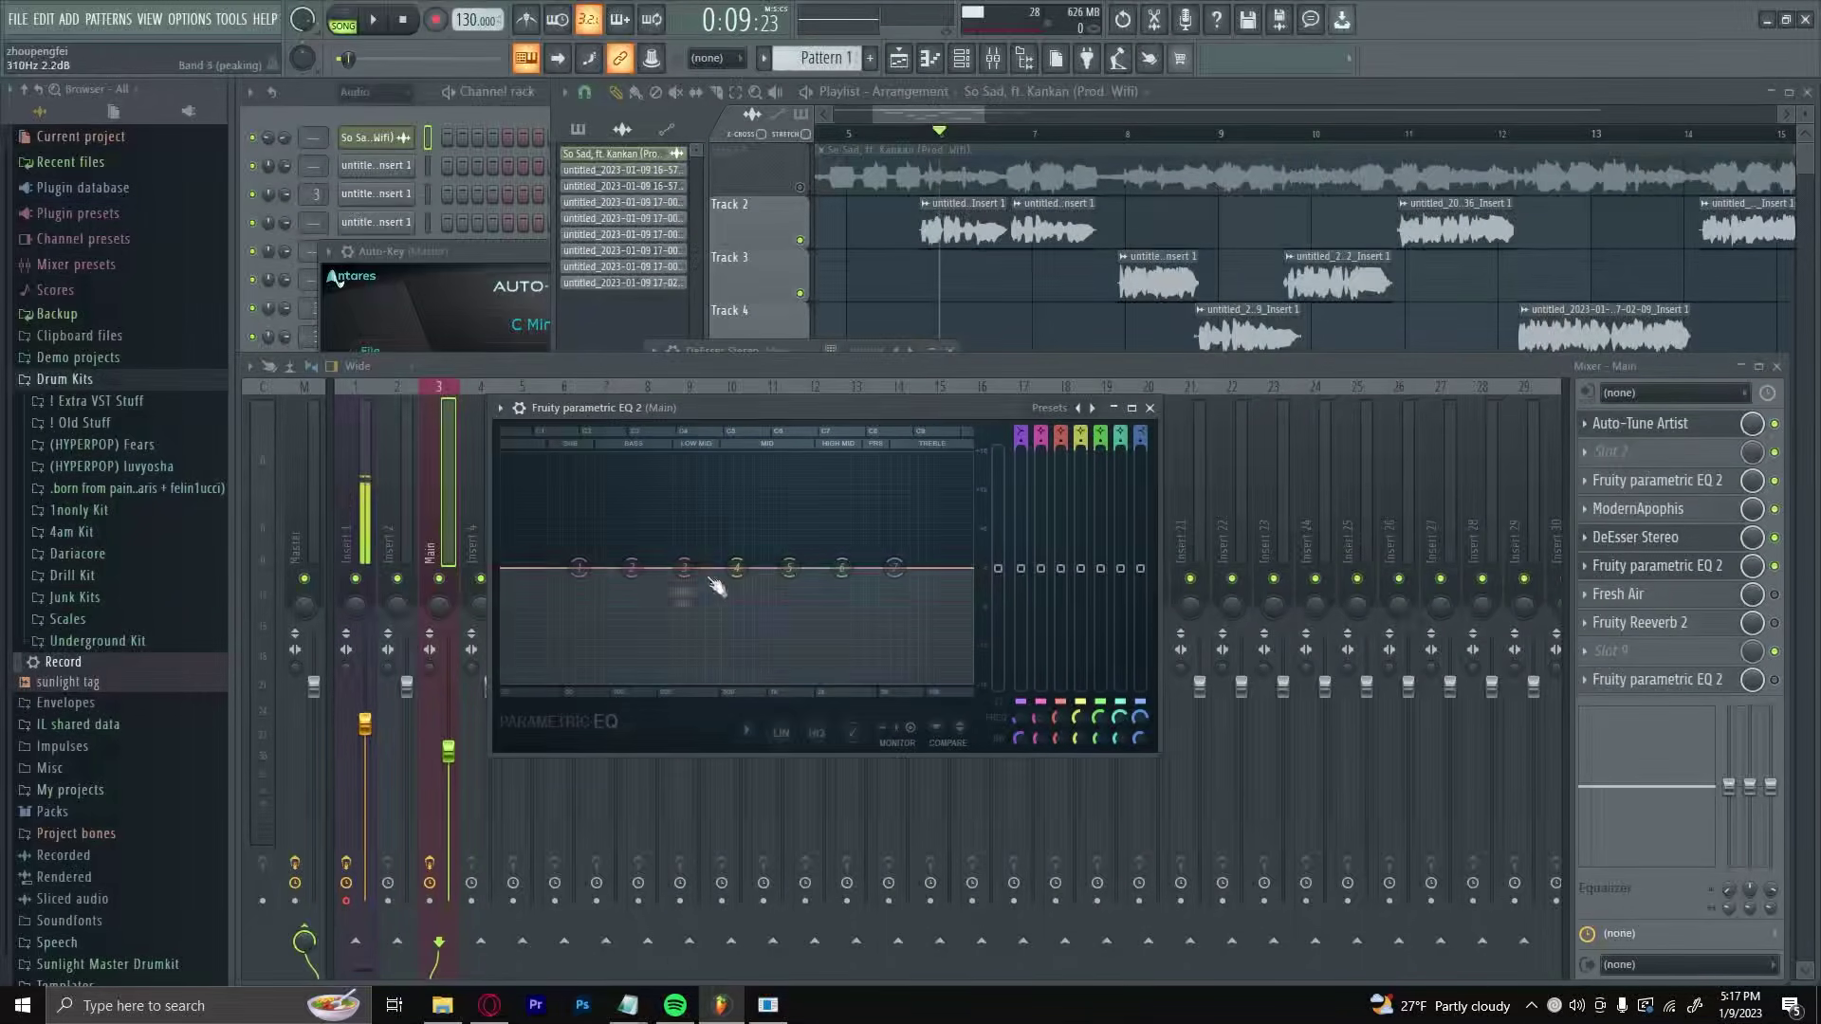
Boost band 5 of the new EQ to 18 dB, sweep it through the high frequencies during playback, and close the EQ.
drag(788, 567, 874, 461)
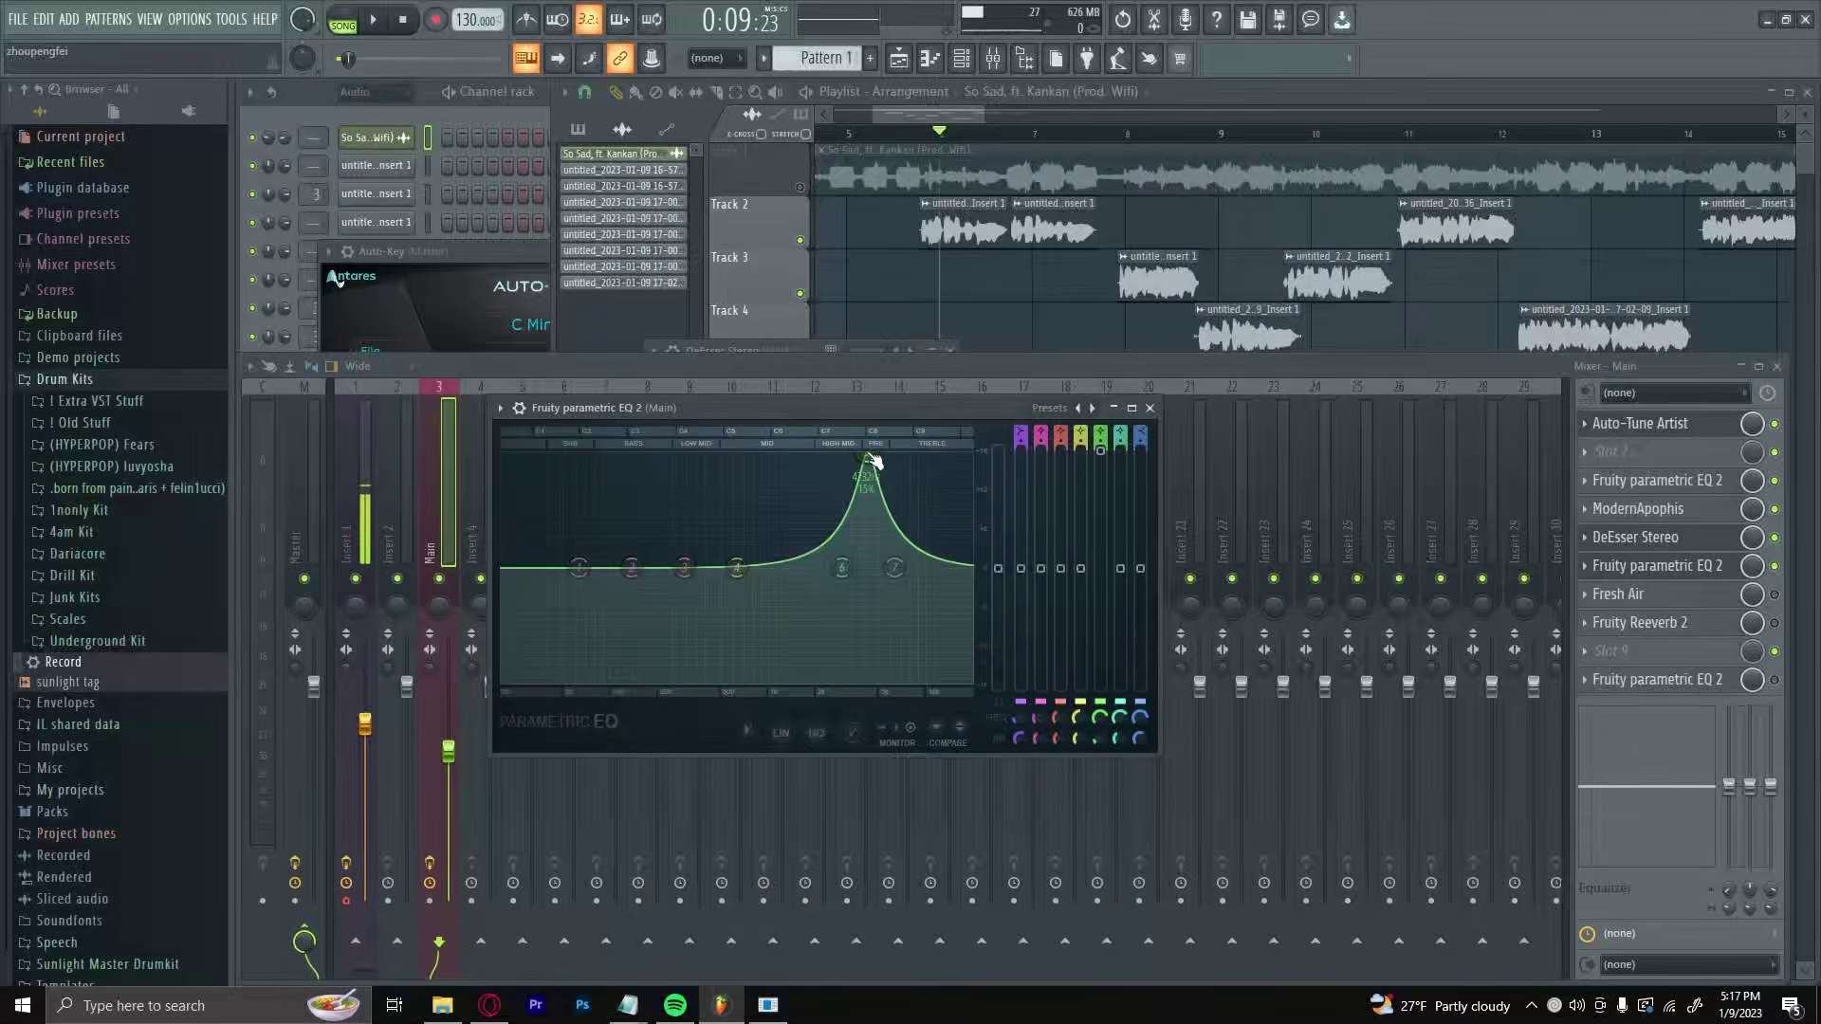
drag(874, 462, 872, 456)
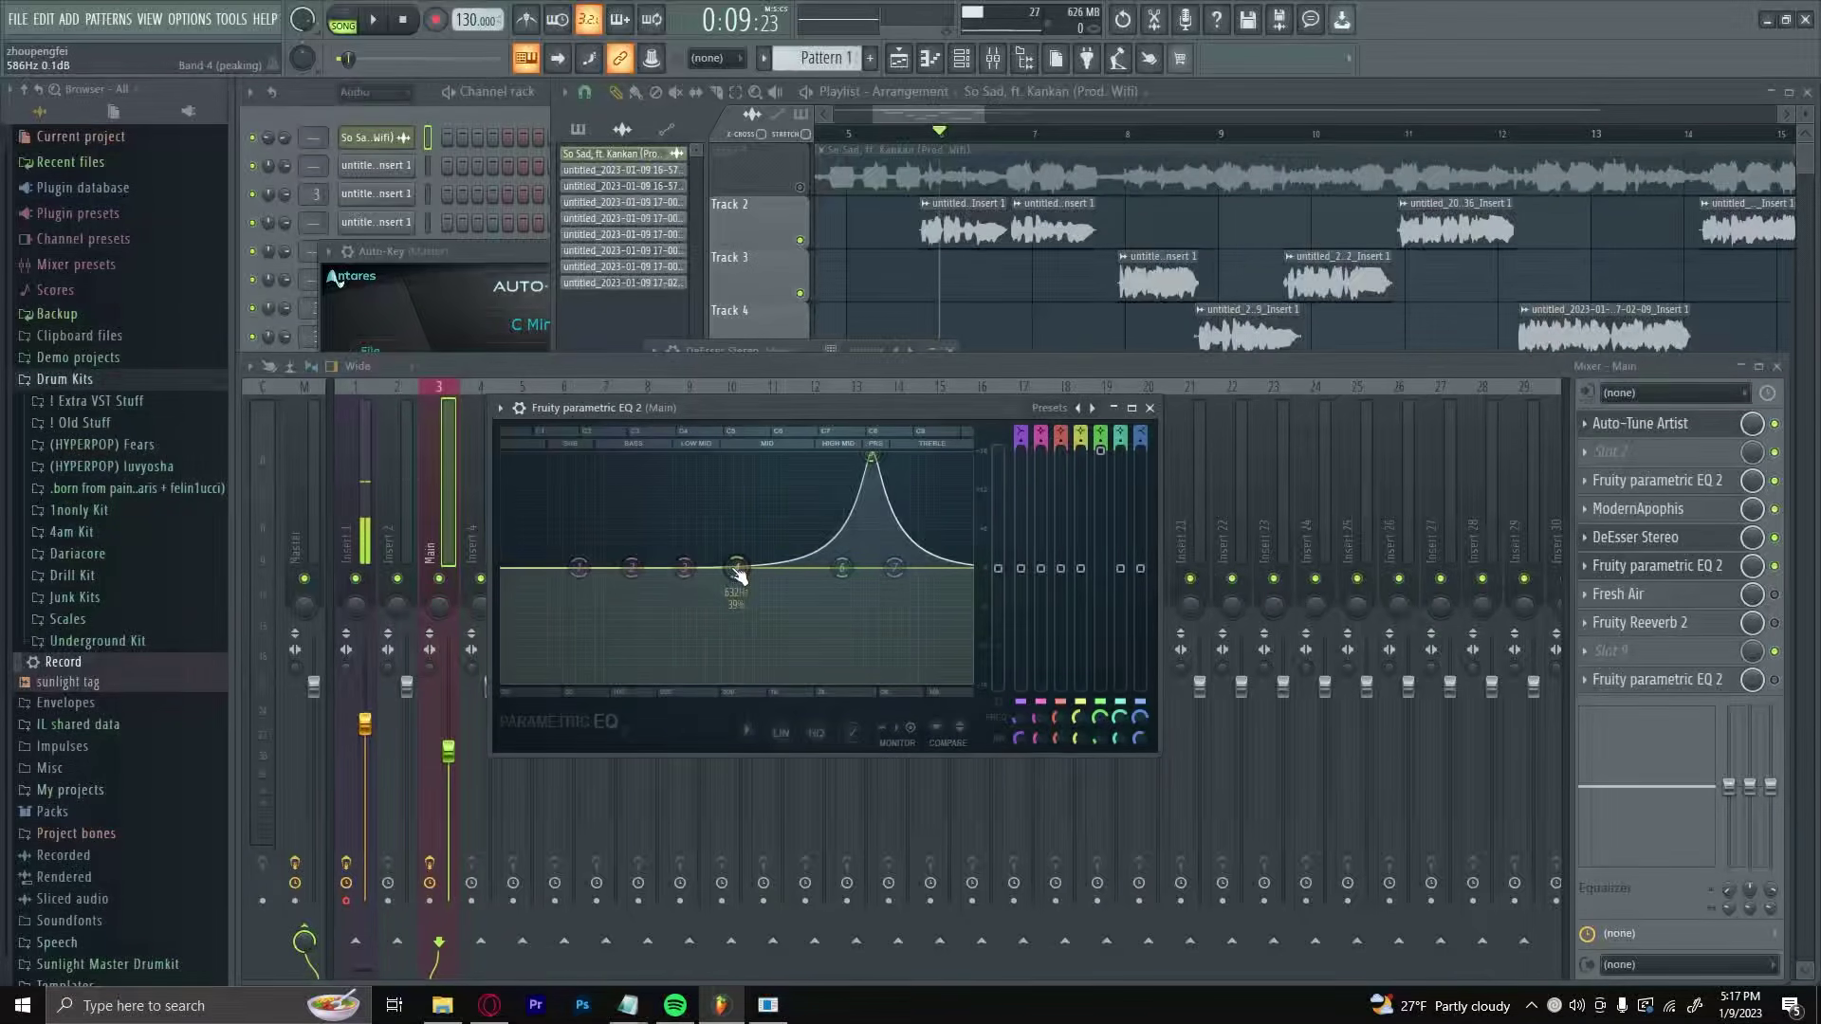
drag(834, 409, 796, 461)
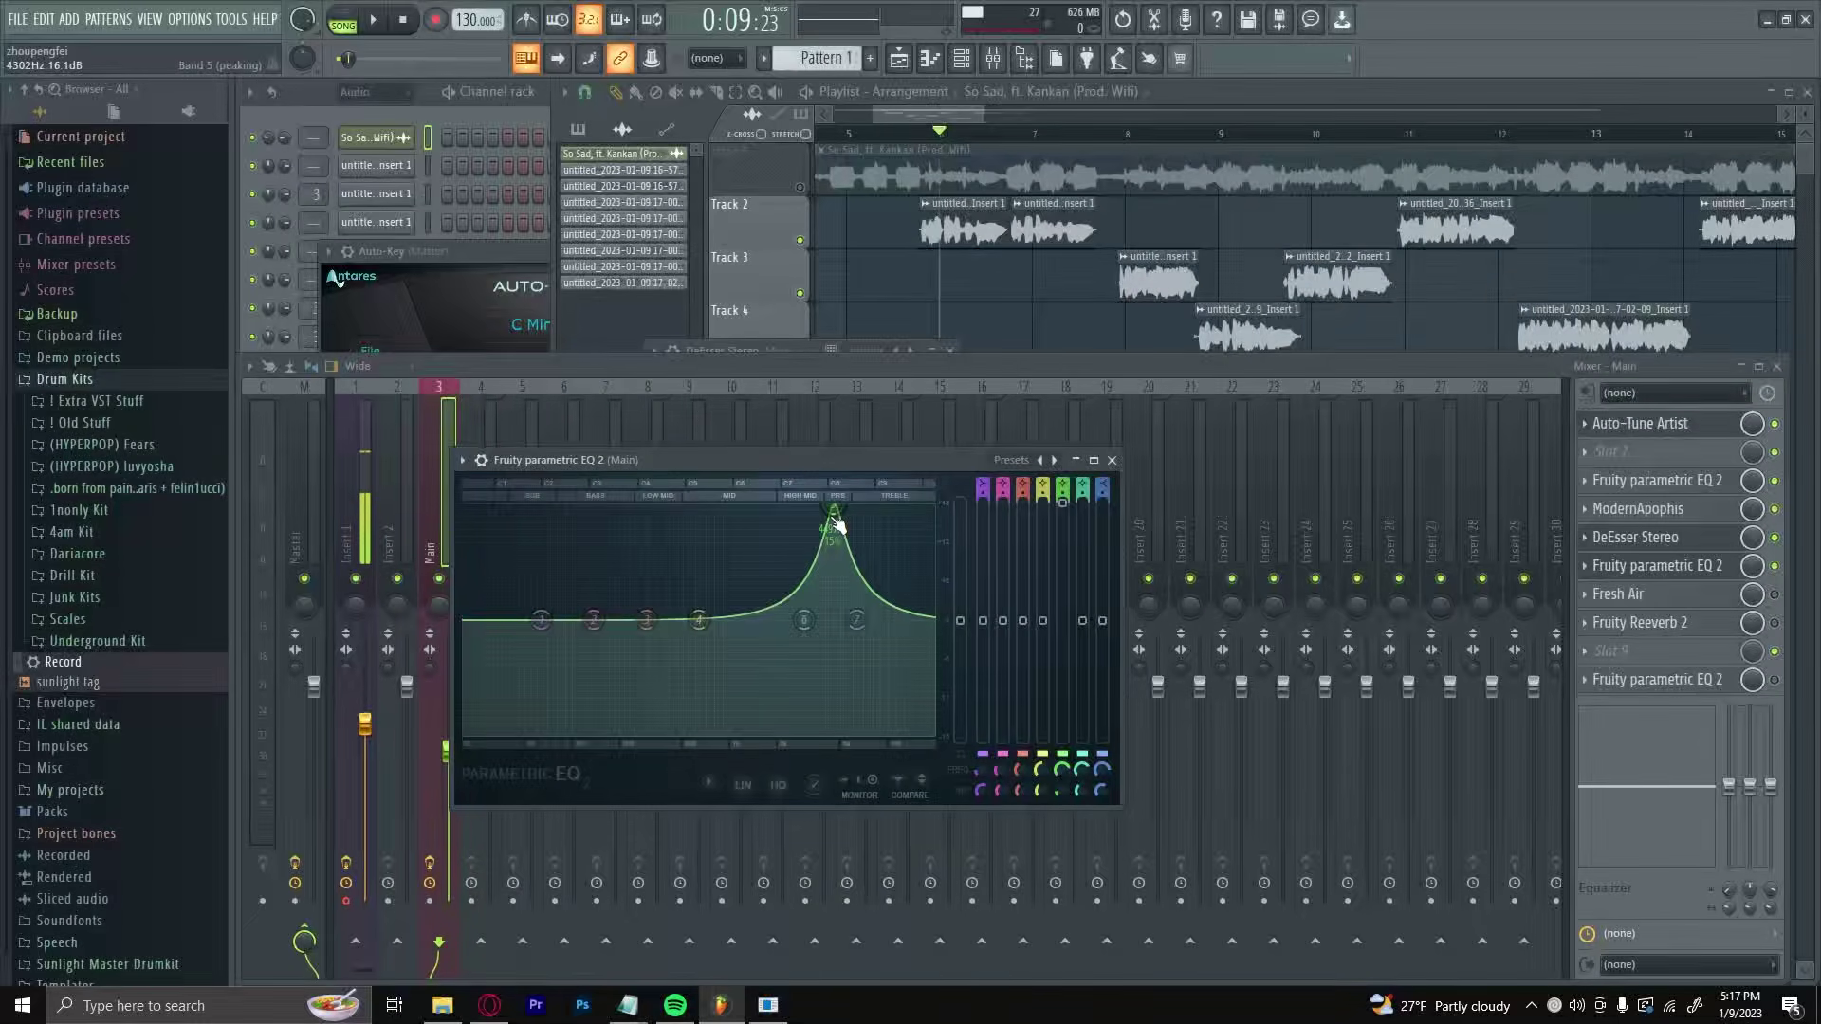
drag(835, 519, 817, 512)
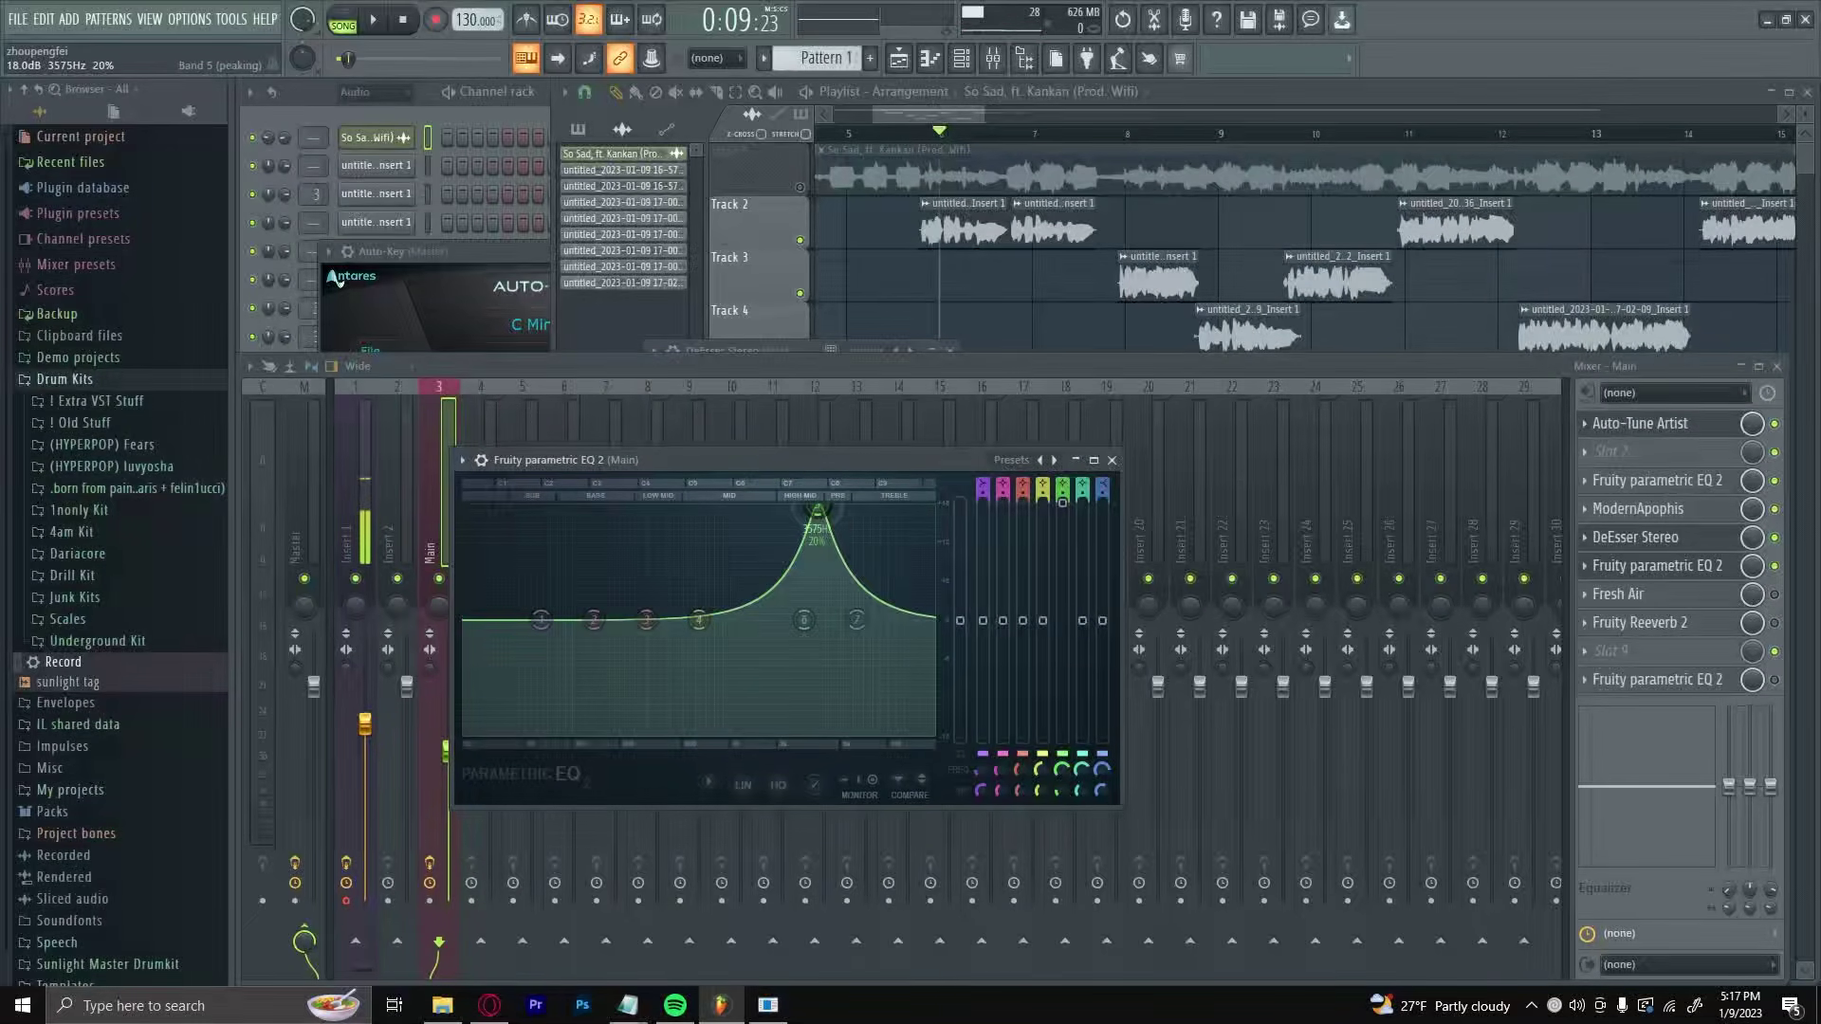
key(space)
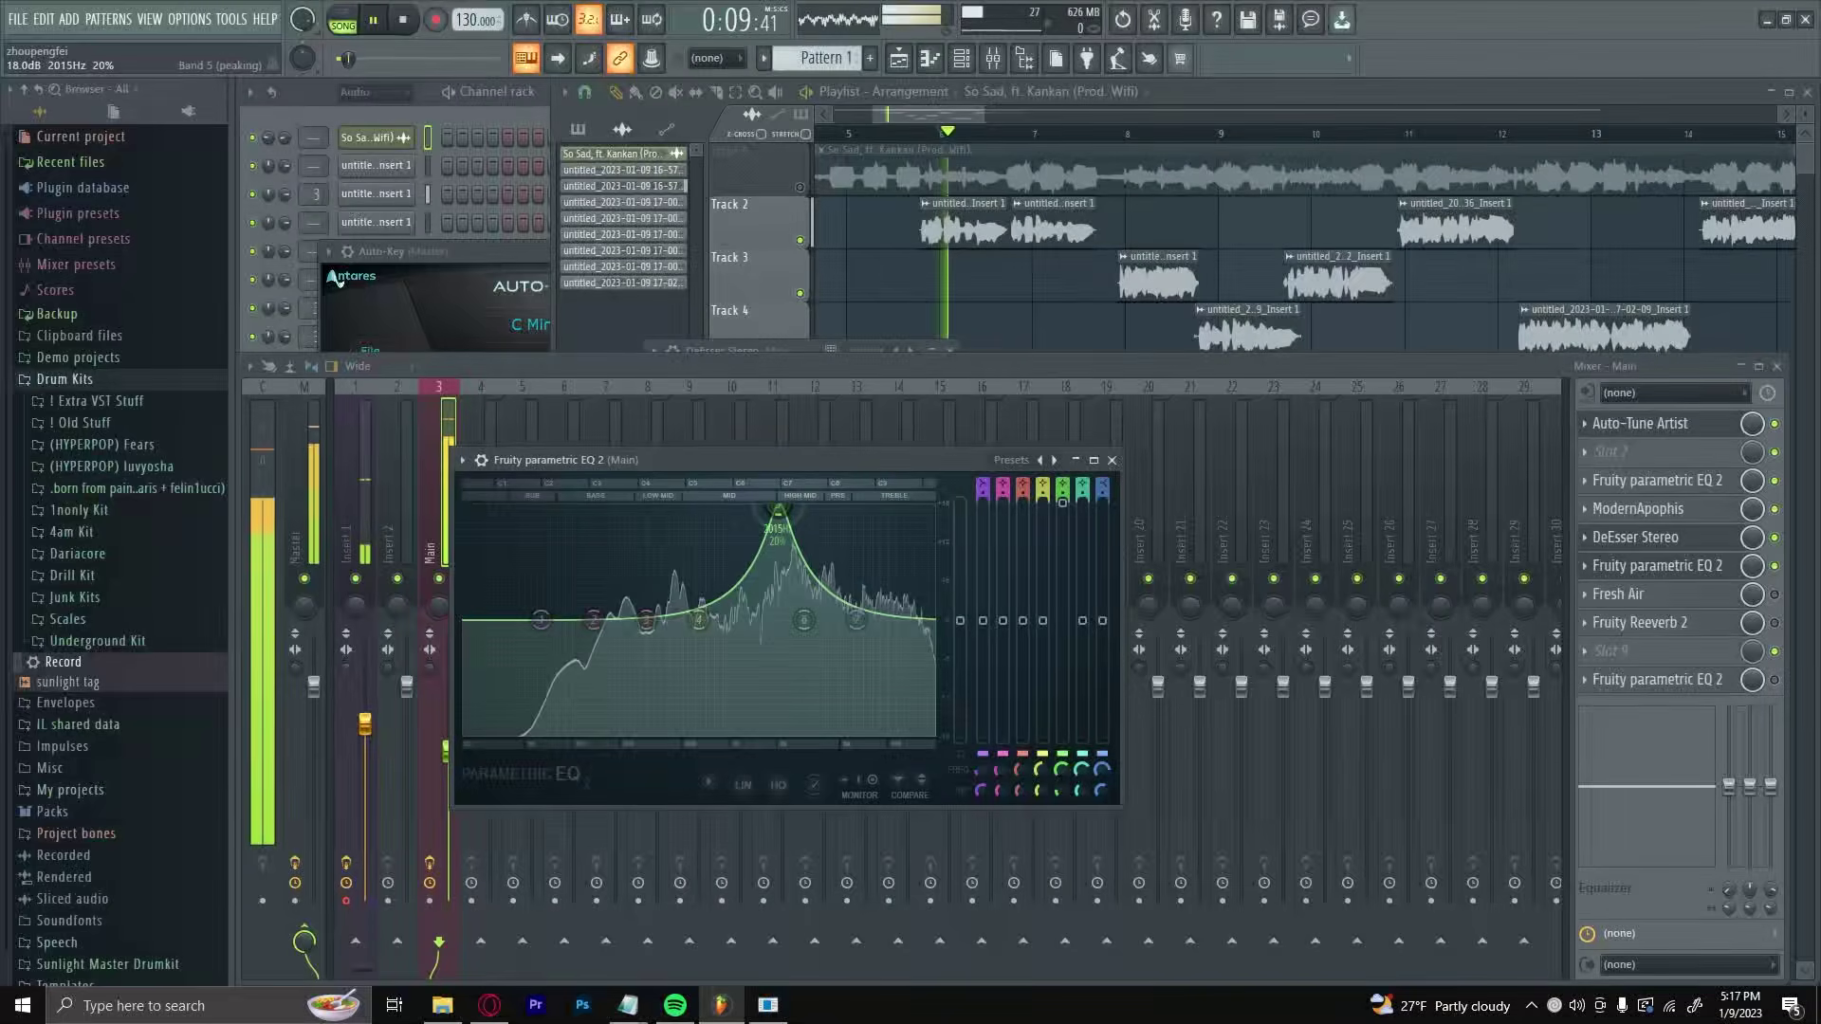
drag(848, 510, 863, 513)
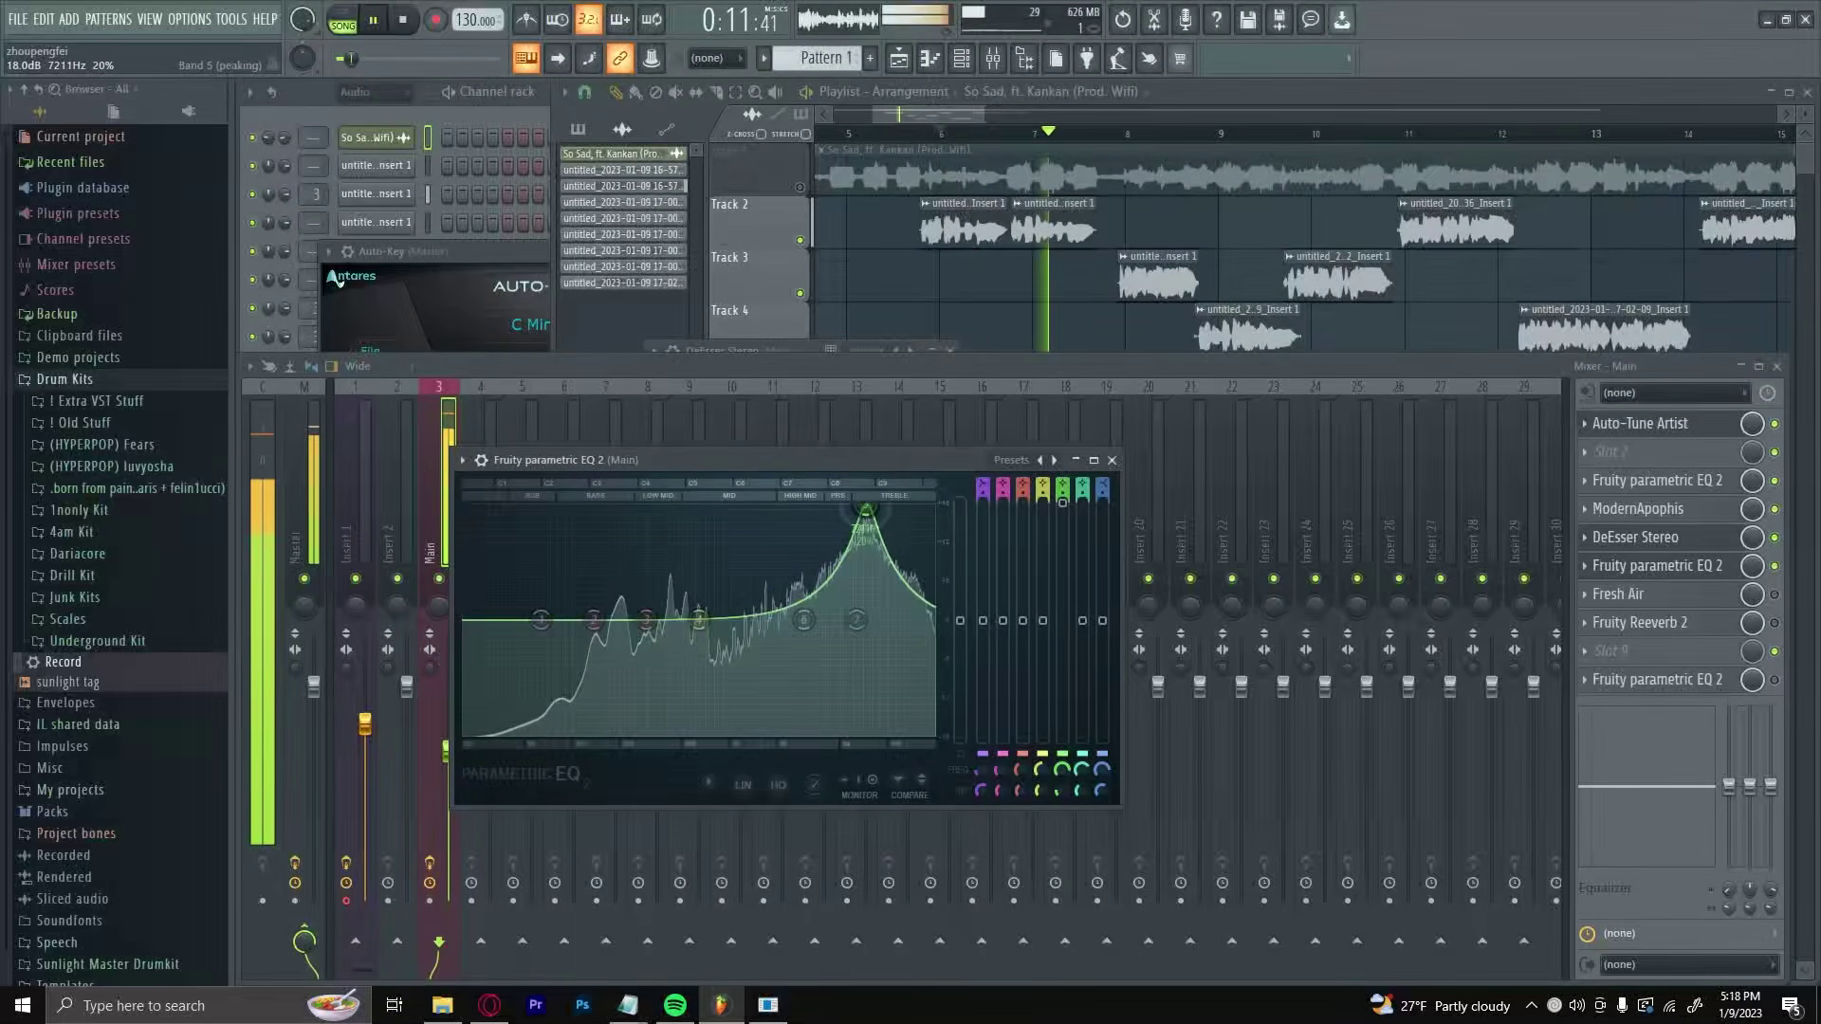
key(space)
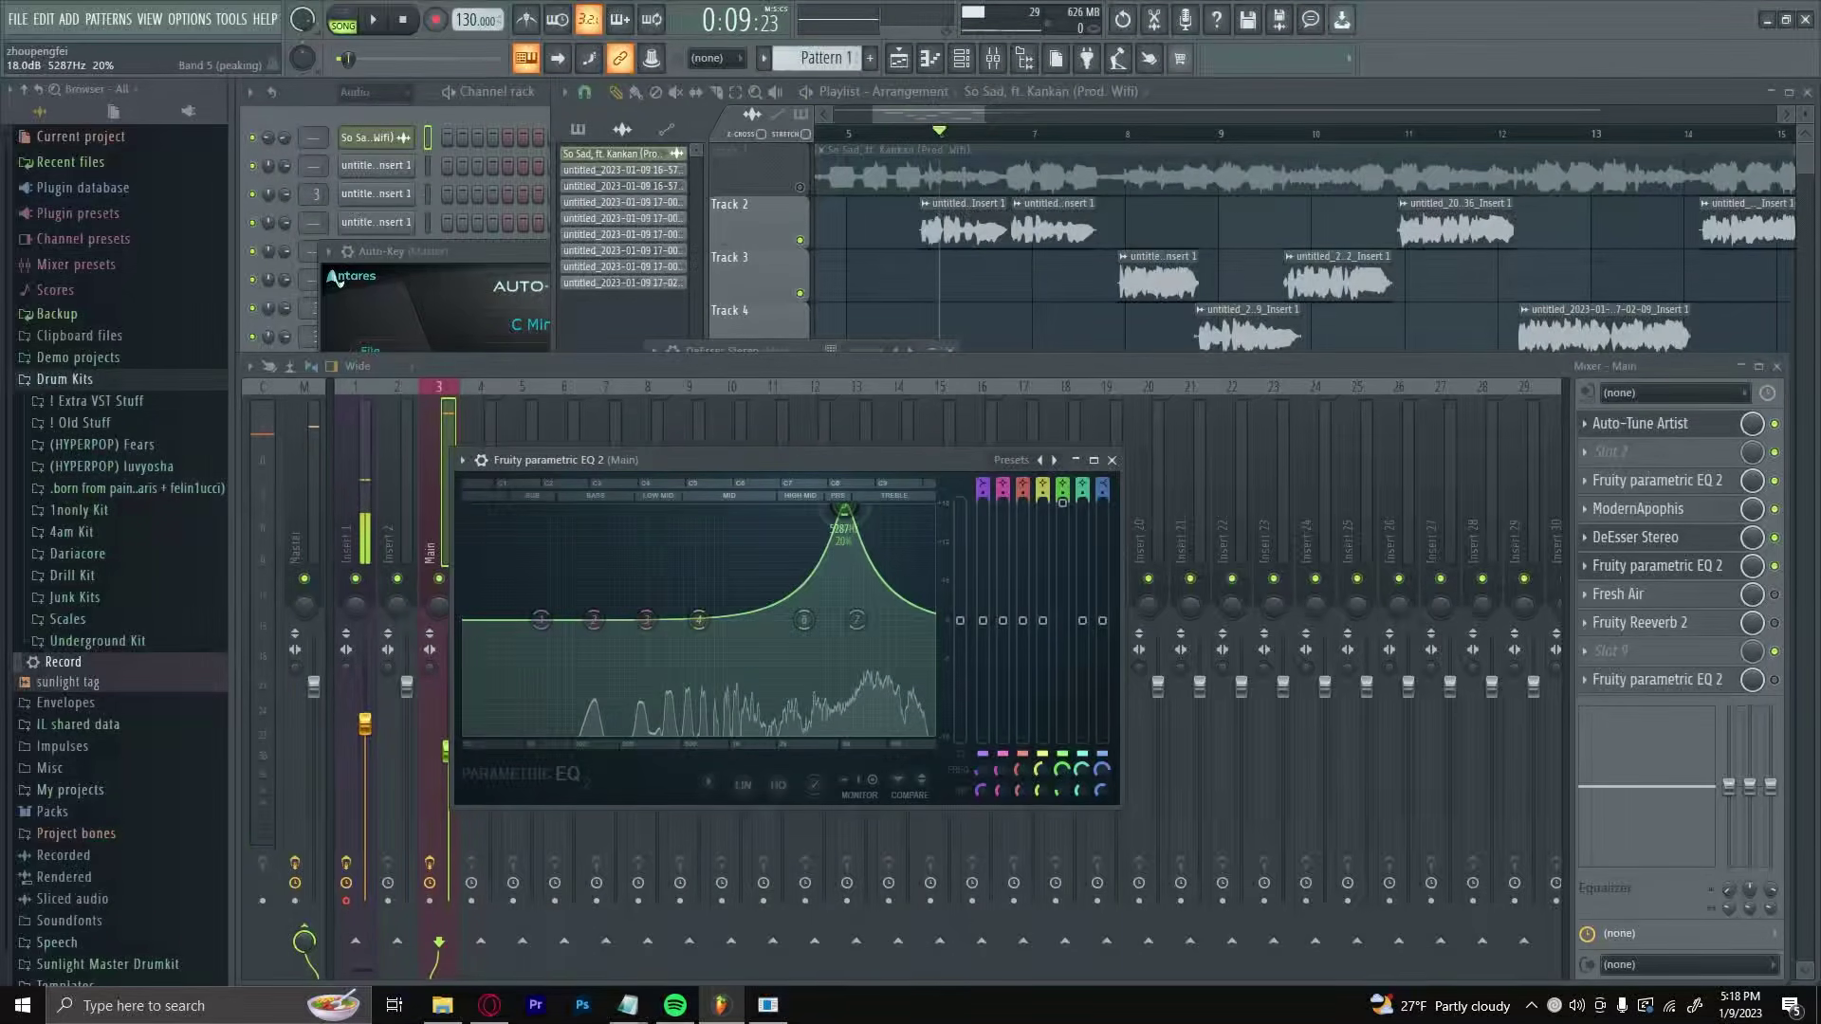
click(1650, 565)
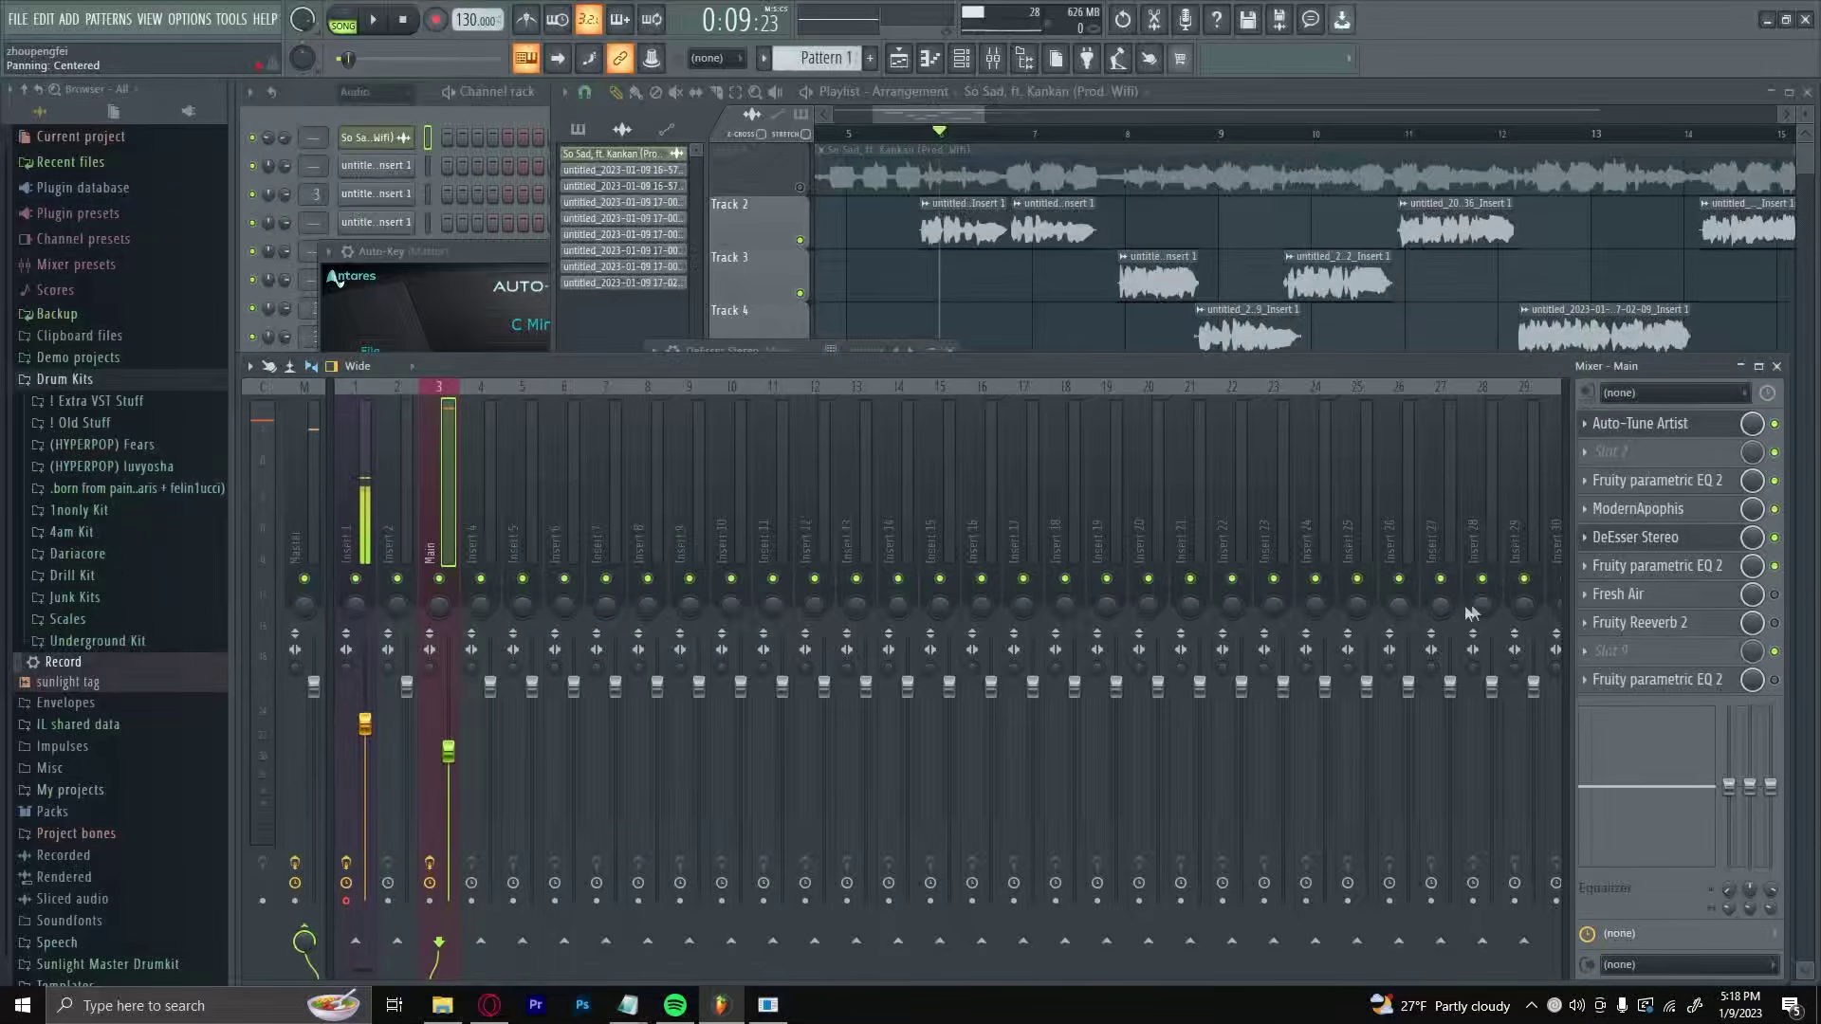
Remove the Fruity parametric EQ 2 from slot 6 of the Main track, and lower the DeEsser Stereo threshold during playback.
right_click(1612, 565)
click(1607, 555)
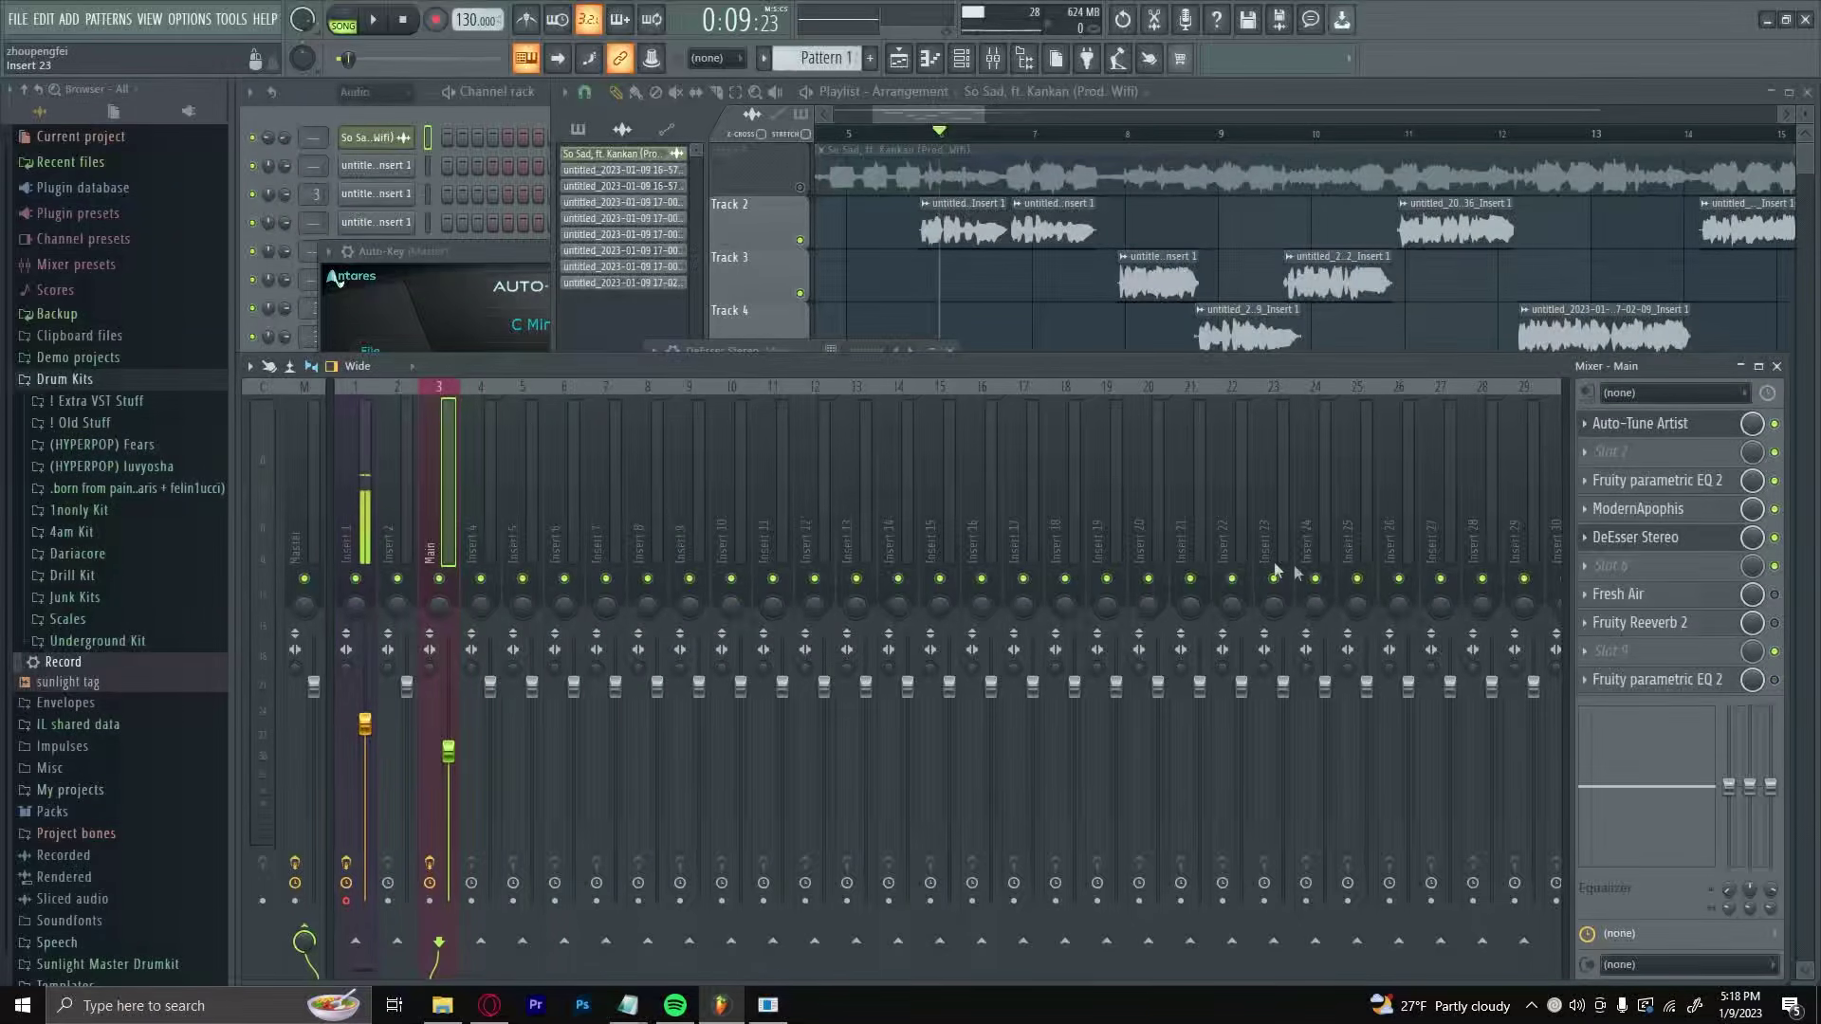
click(1633, 537)
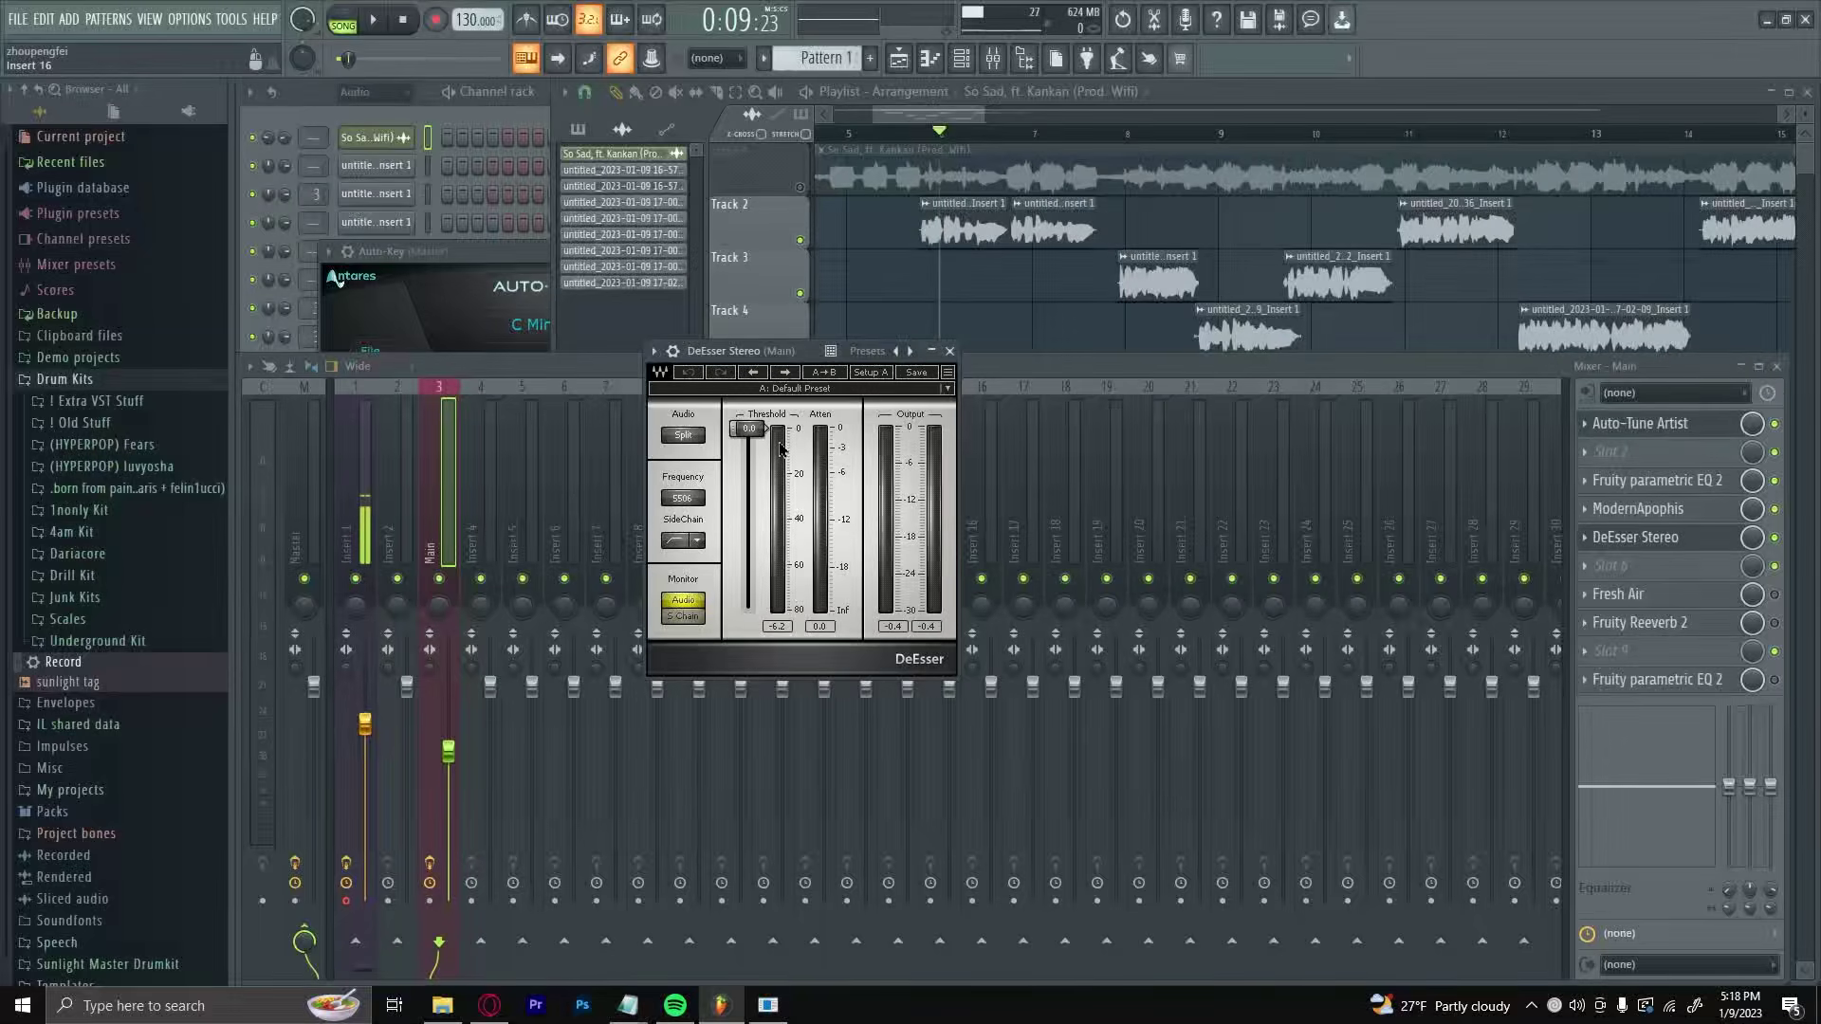
drag(703, 488, 759, 446)
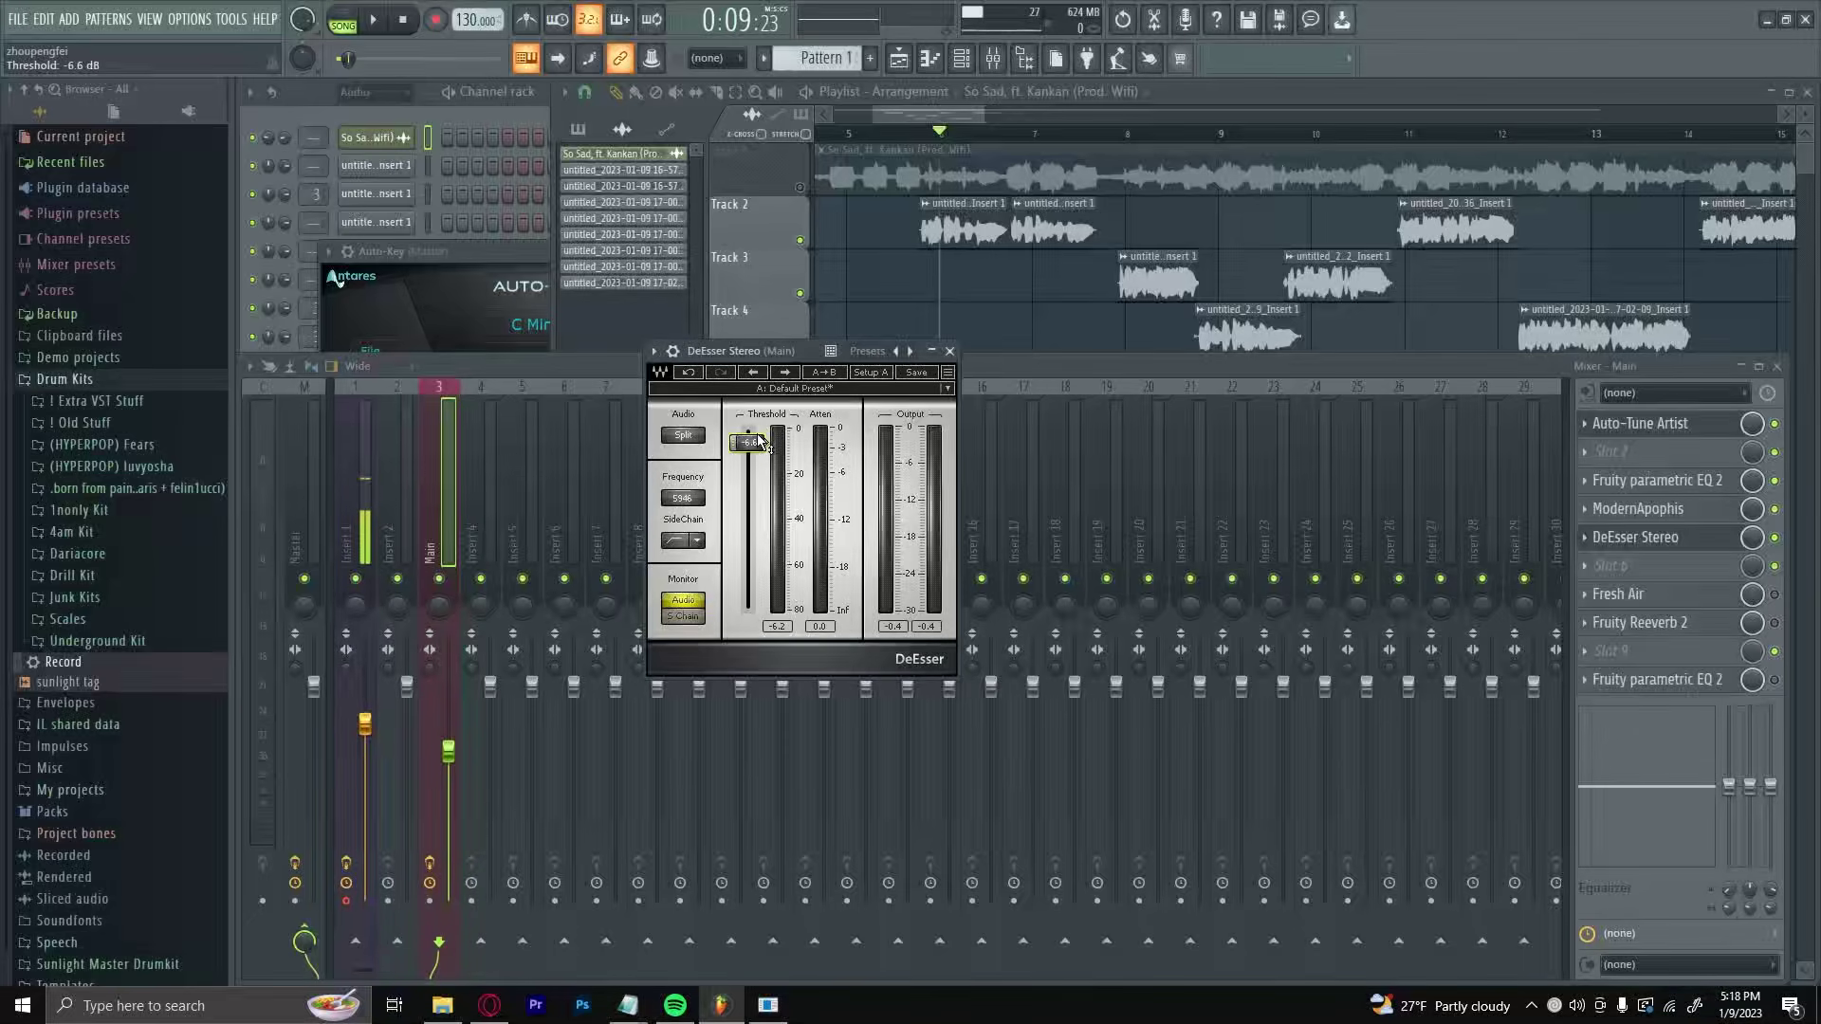
key(space)
drag(756, 458, 756, 477)
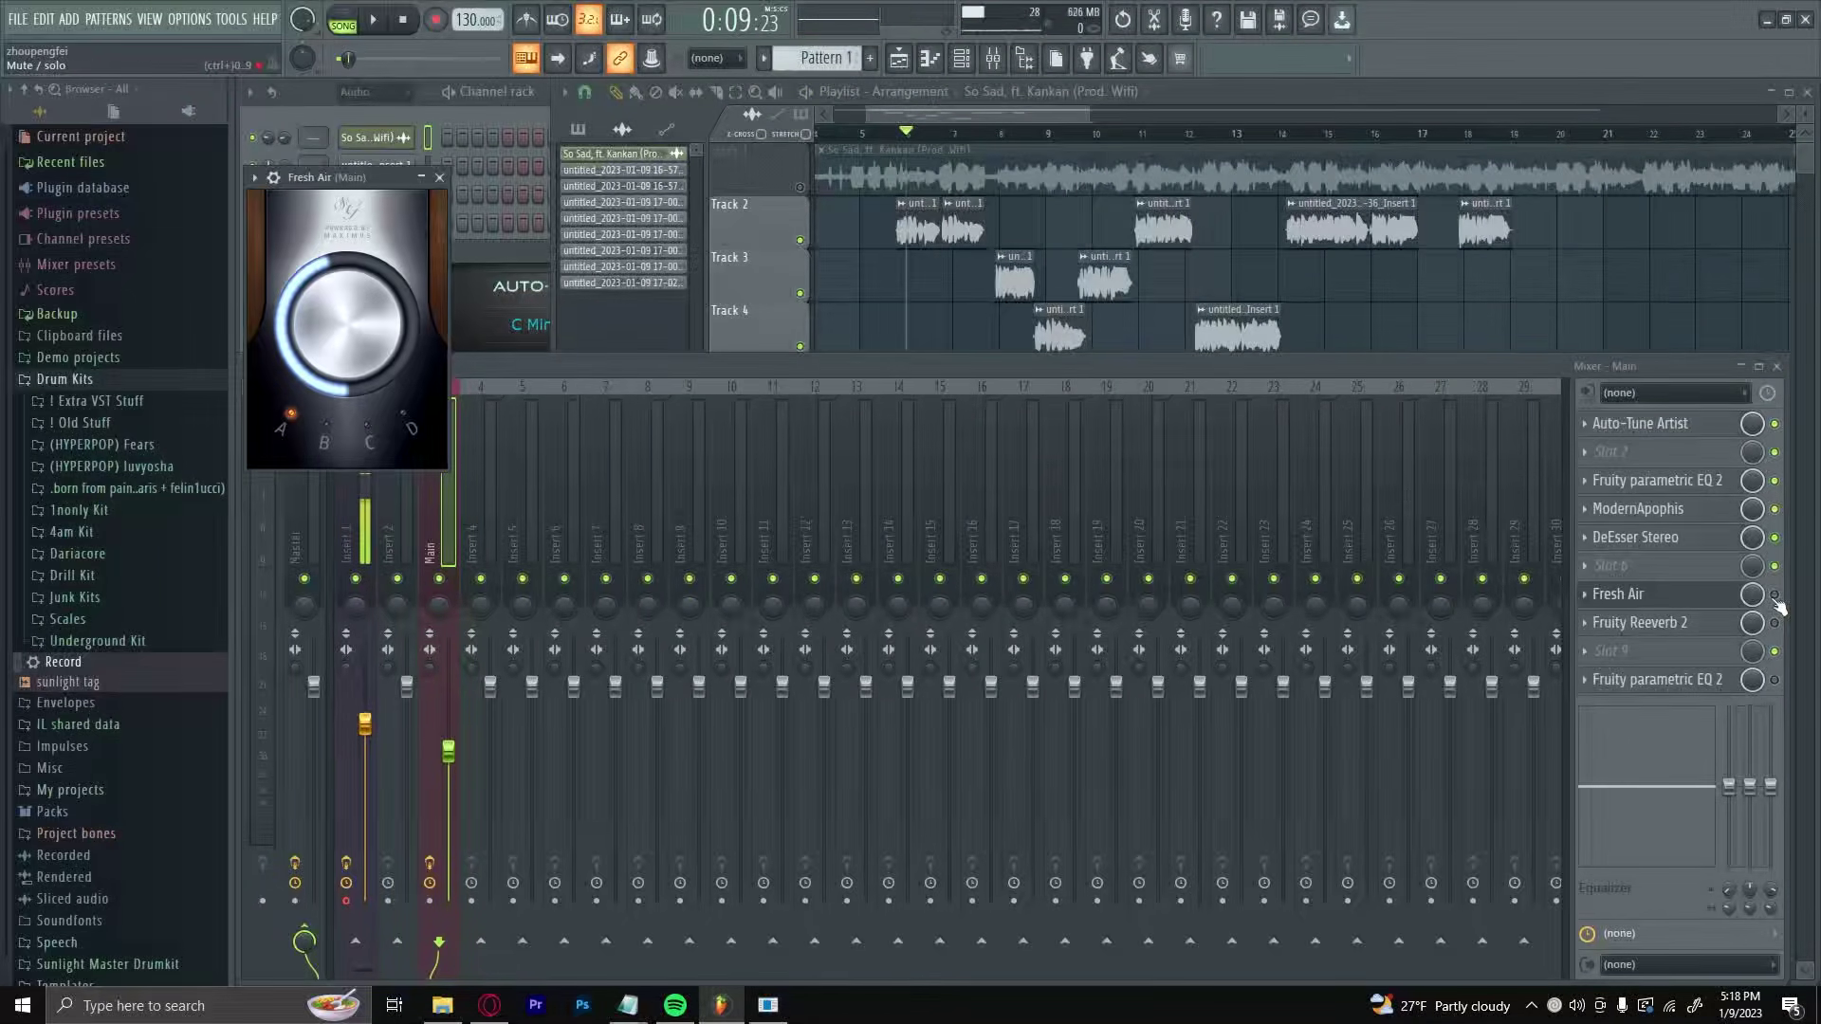
Enable Fresh Air on the Main track, adjust its amount, and switch it to mode D.
click(1774, 594)
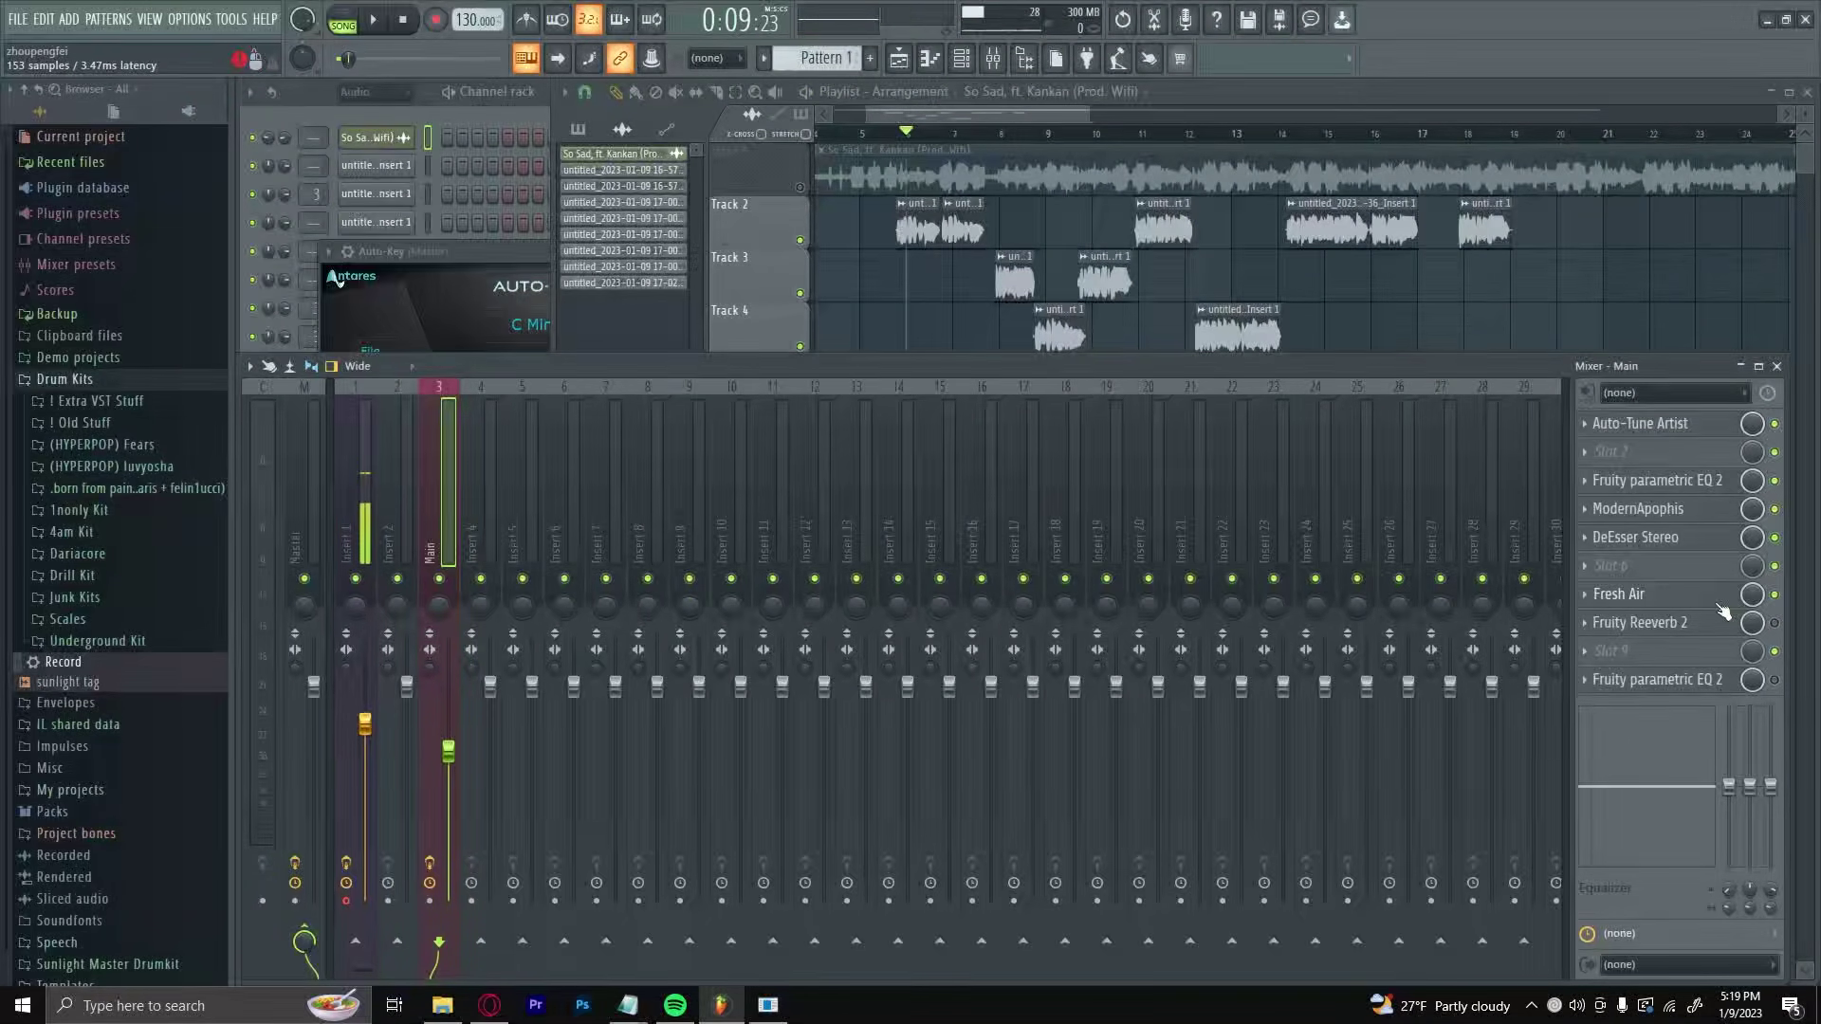
drag(300, 184, 698, 294)
click(695, 408)
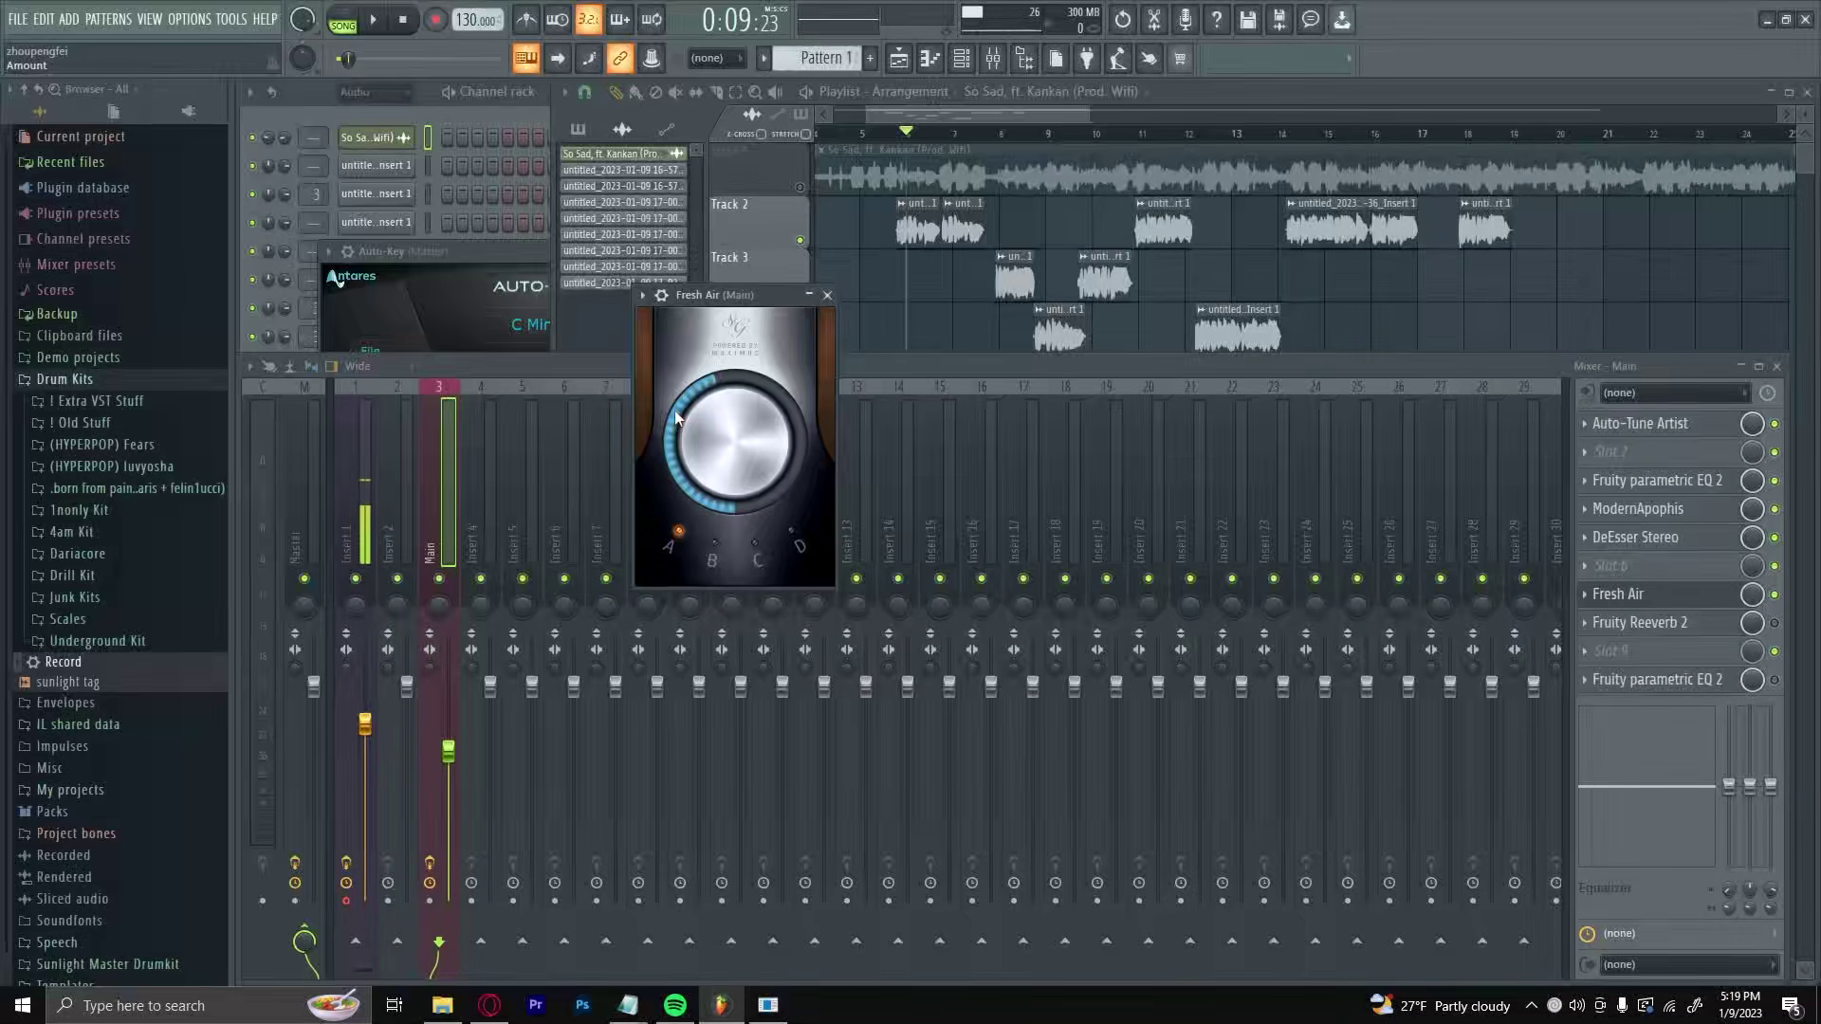
drag(674, 410, 674, 384)
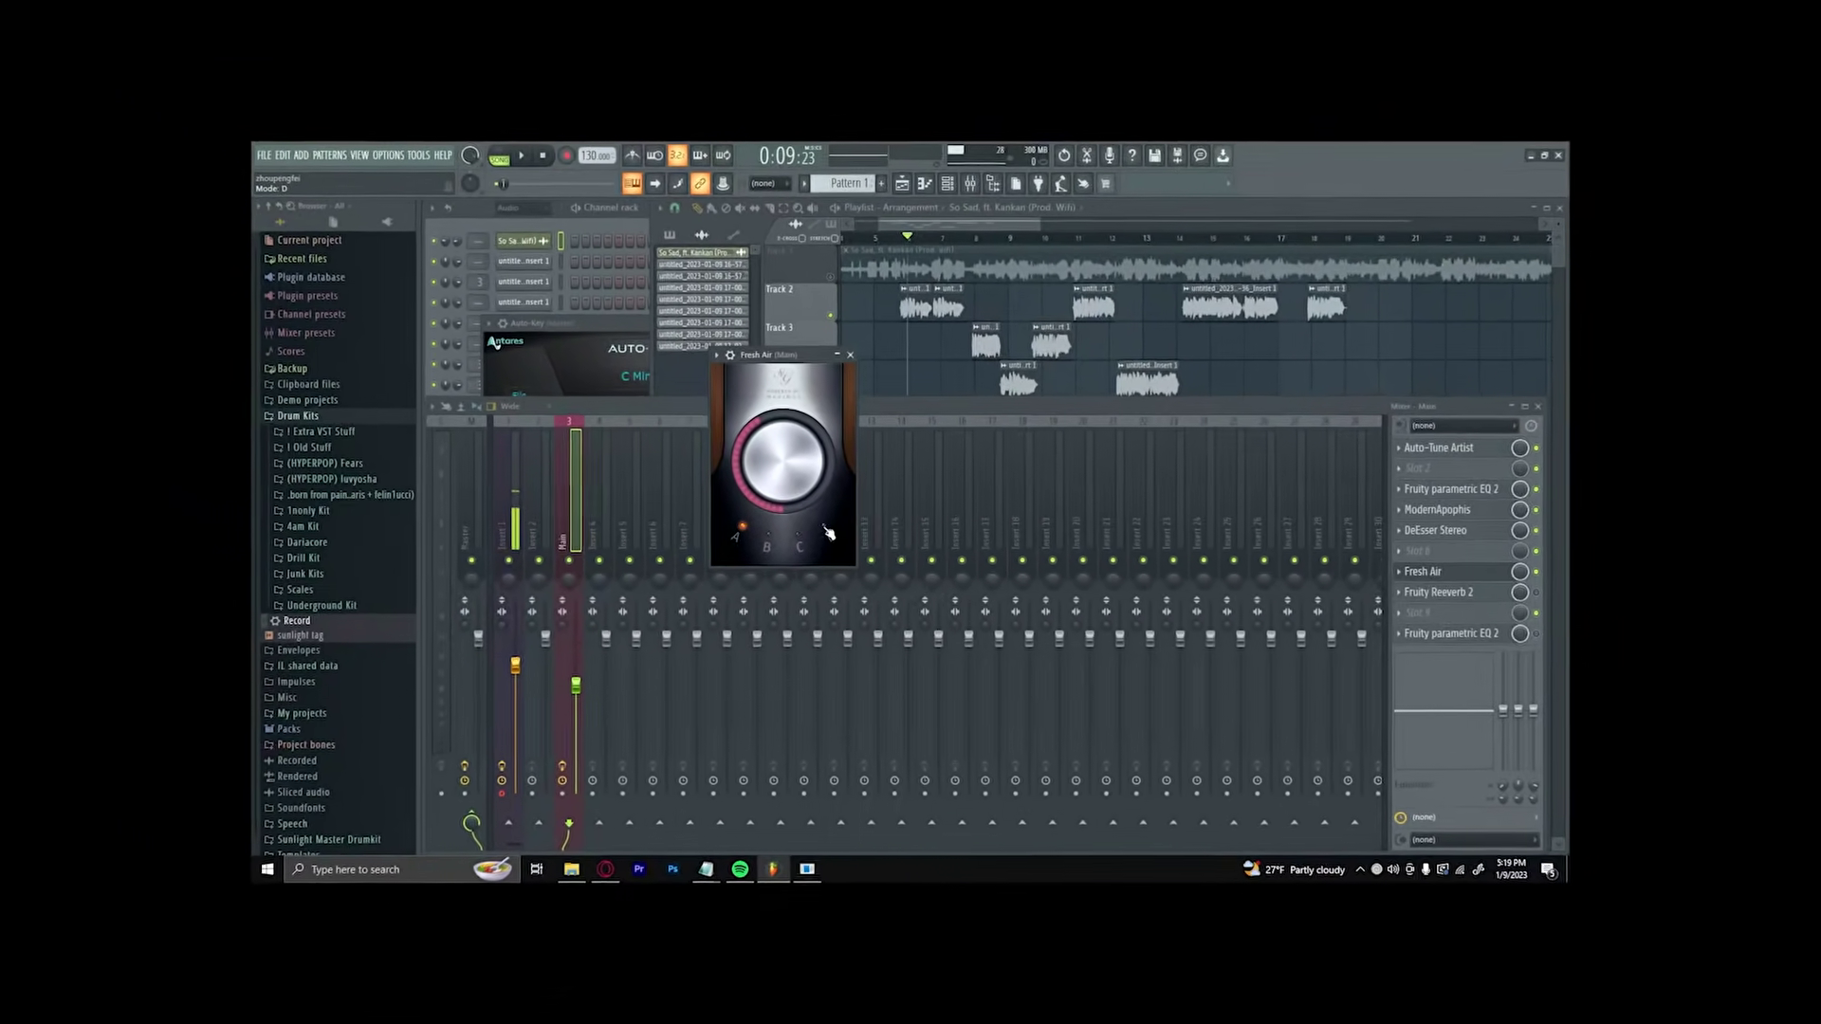
click(828, 534)
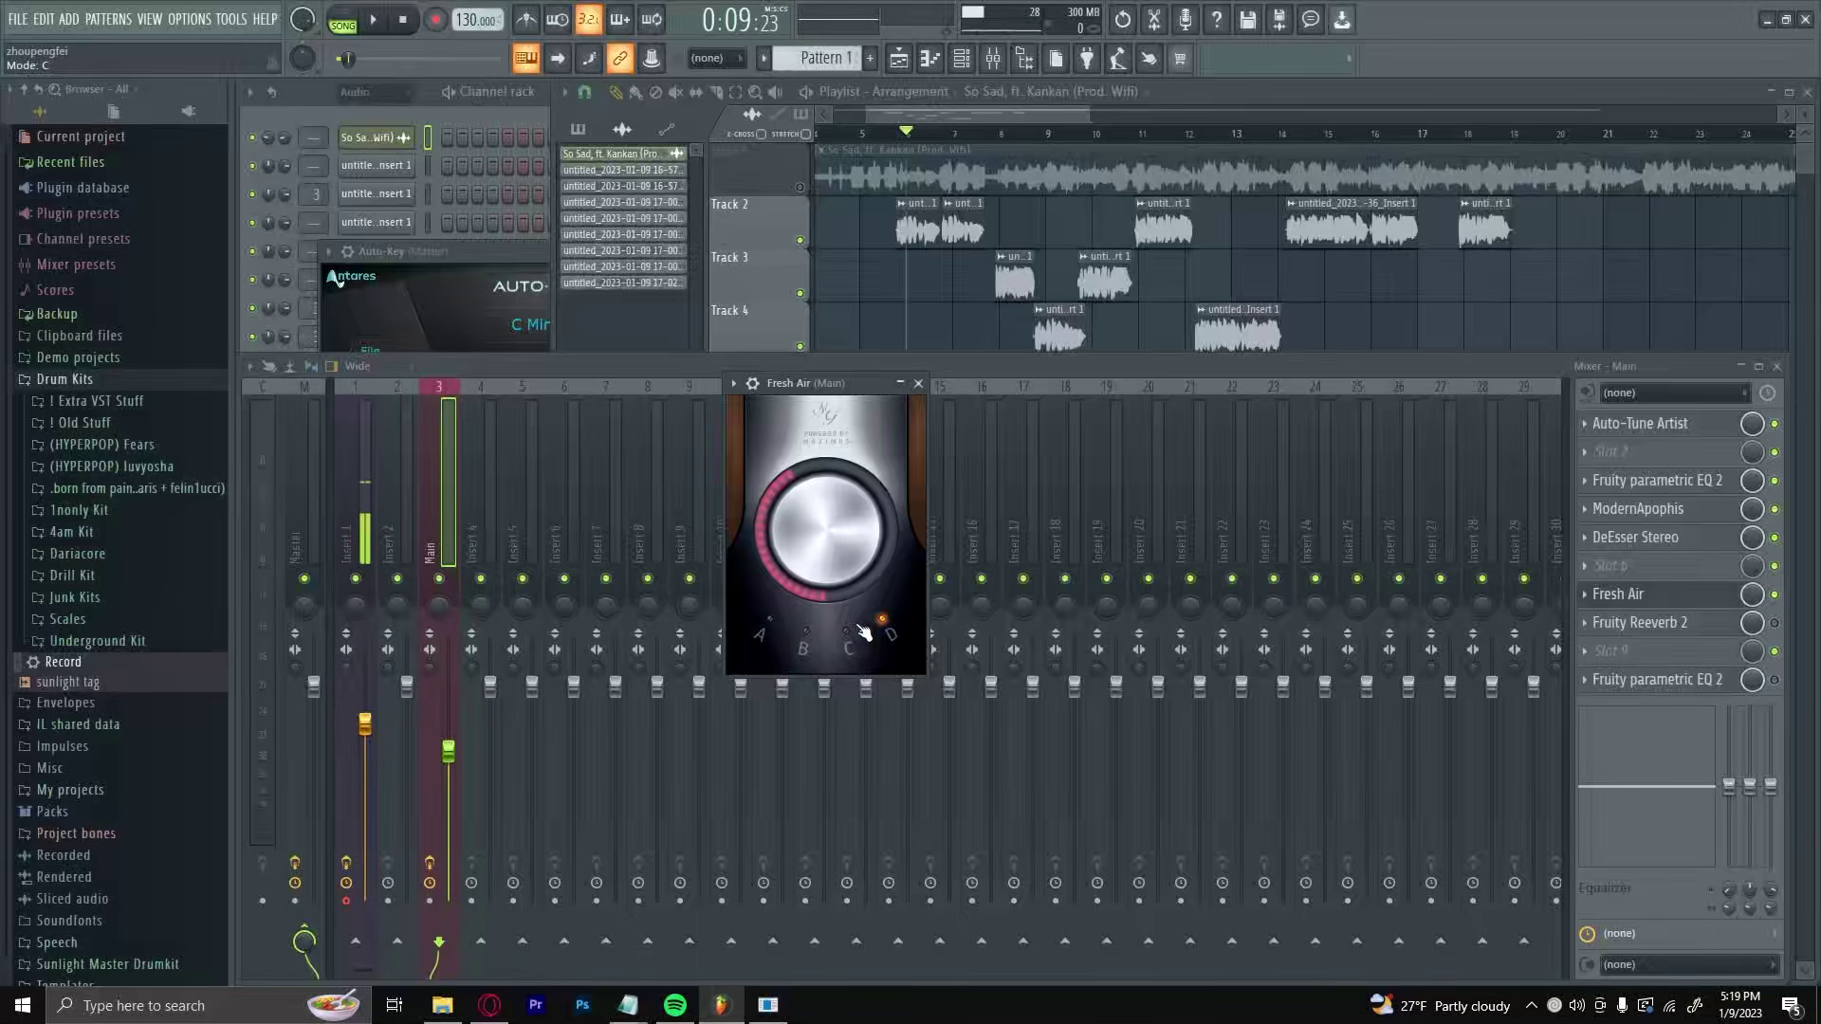
Open Fruity Reeverb 2 on the Main track, enable it, and adjust its stereo separation.
click(1634, 622)
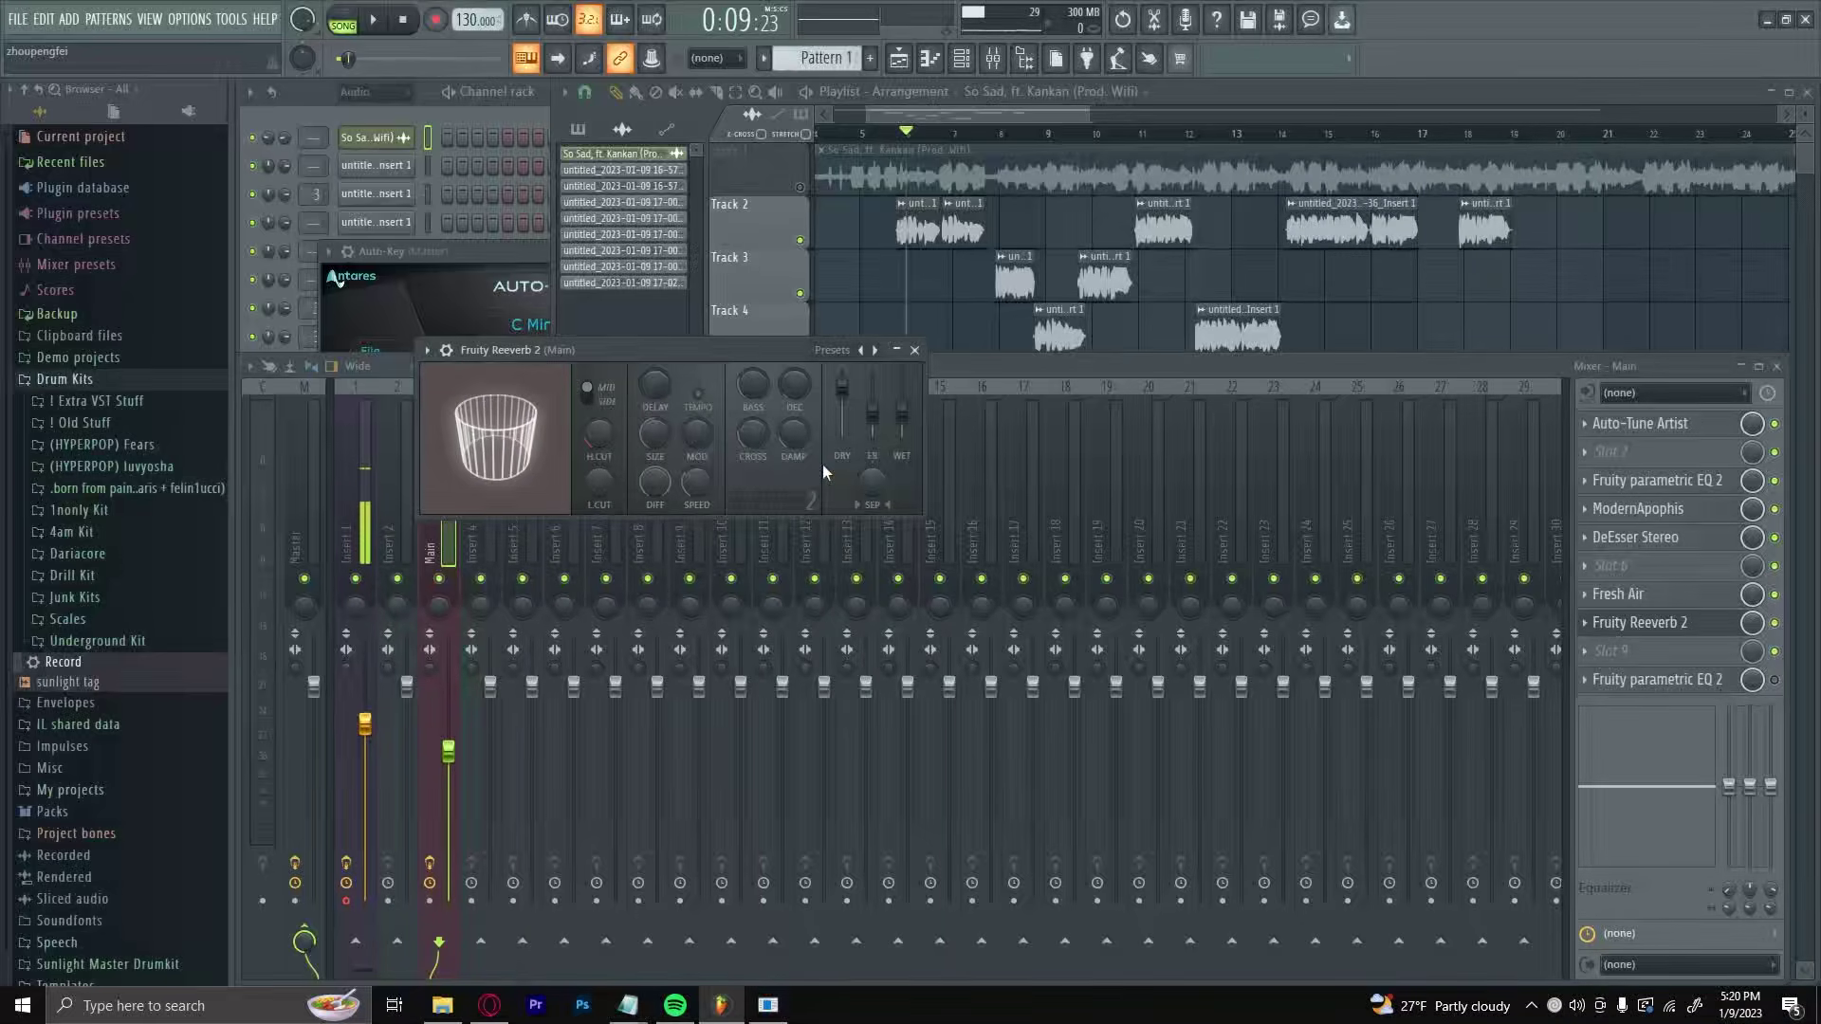
scroll(854, 459, up, 2)
drag(867, 483, 867, 452)
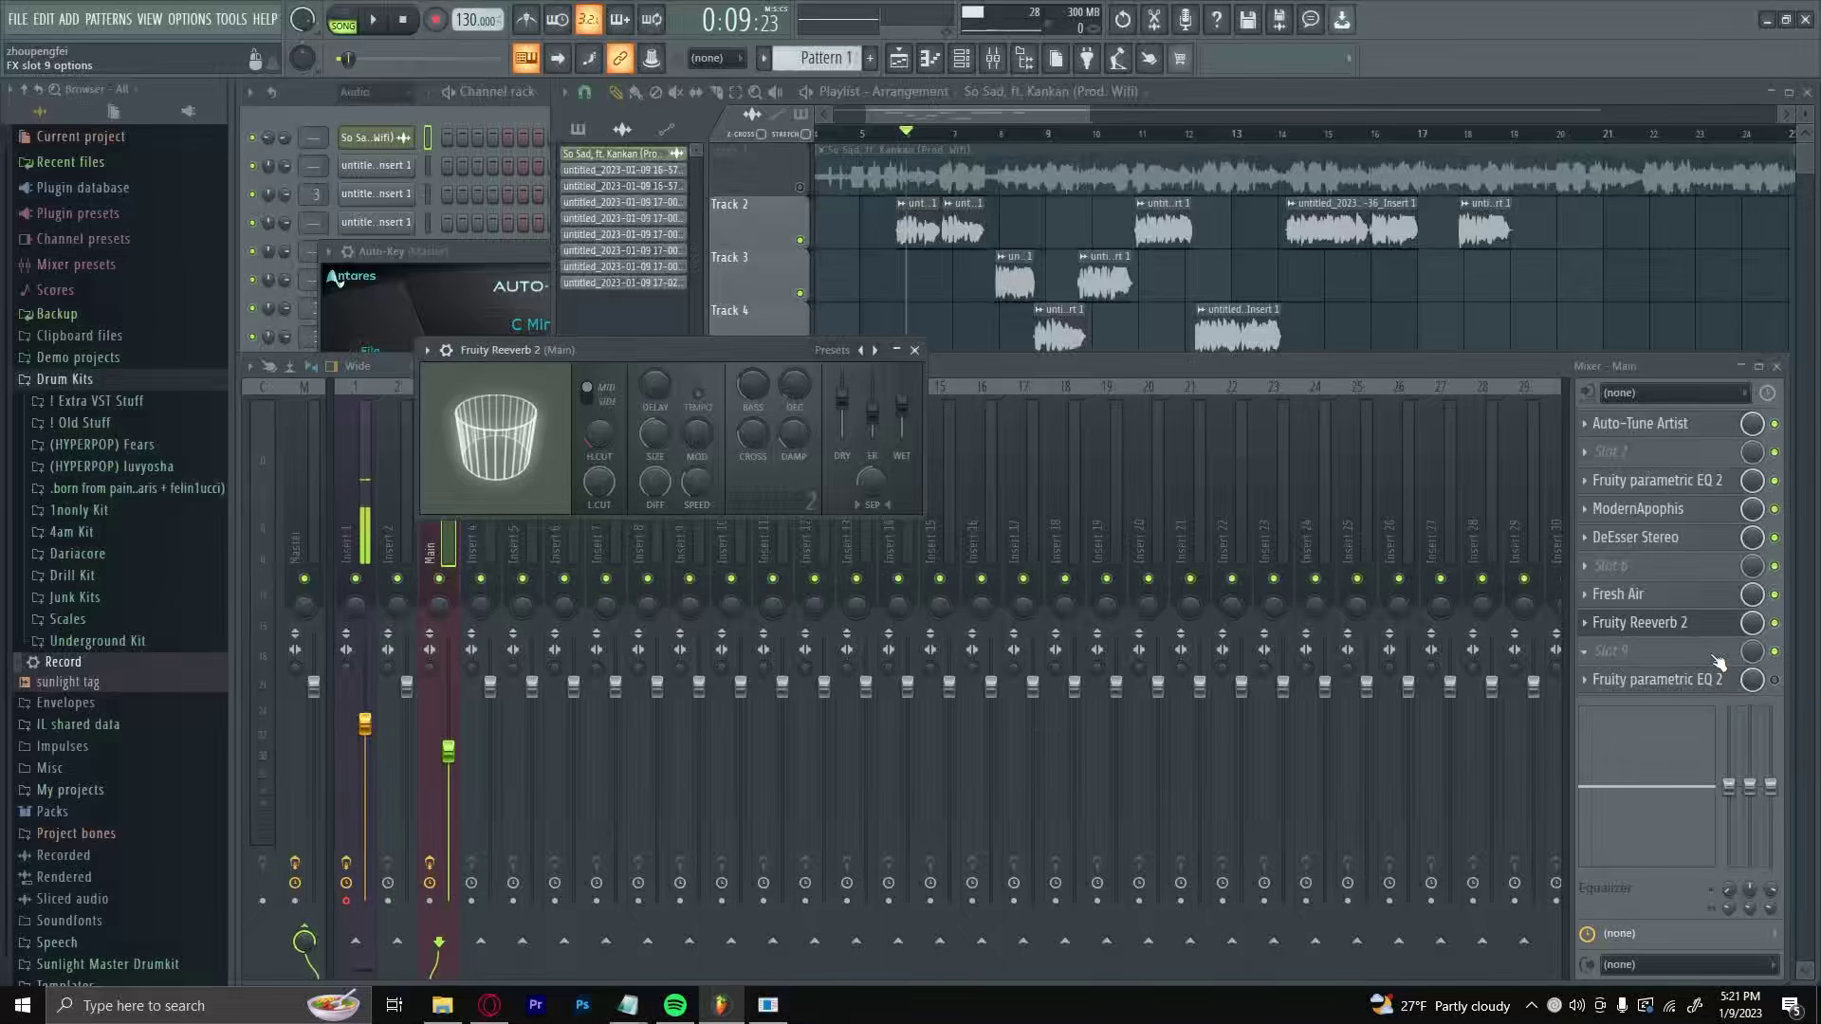
Reduce the mix level of Fruity Reeverb 2 to 8% while playing back the vocals.
click(1751, 622)
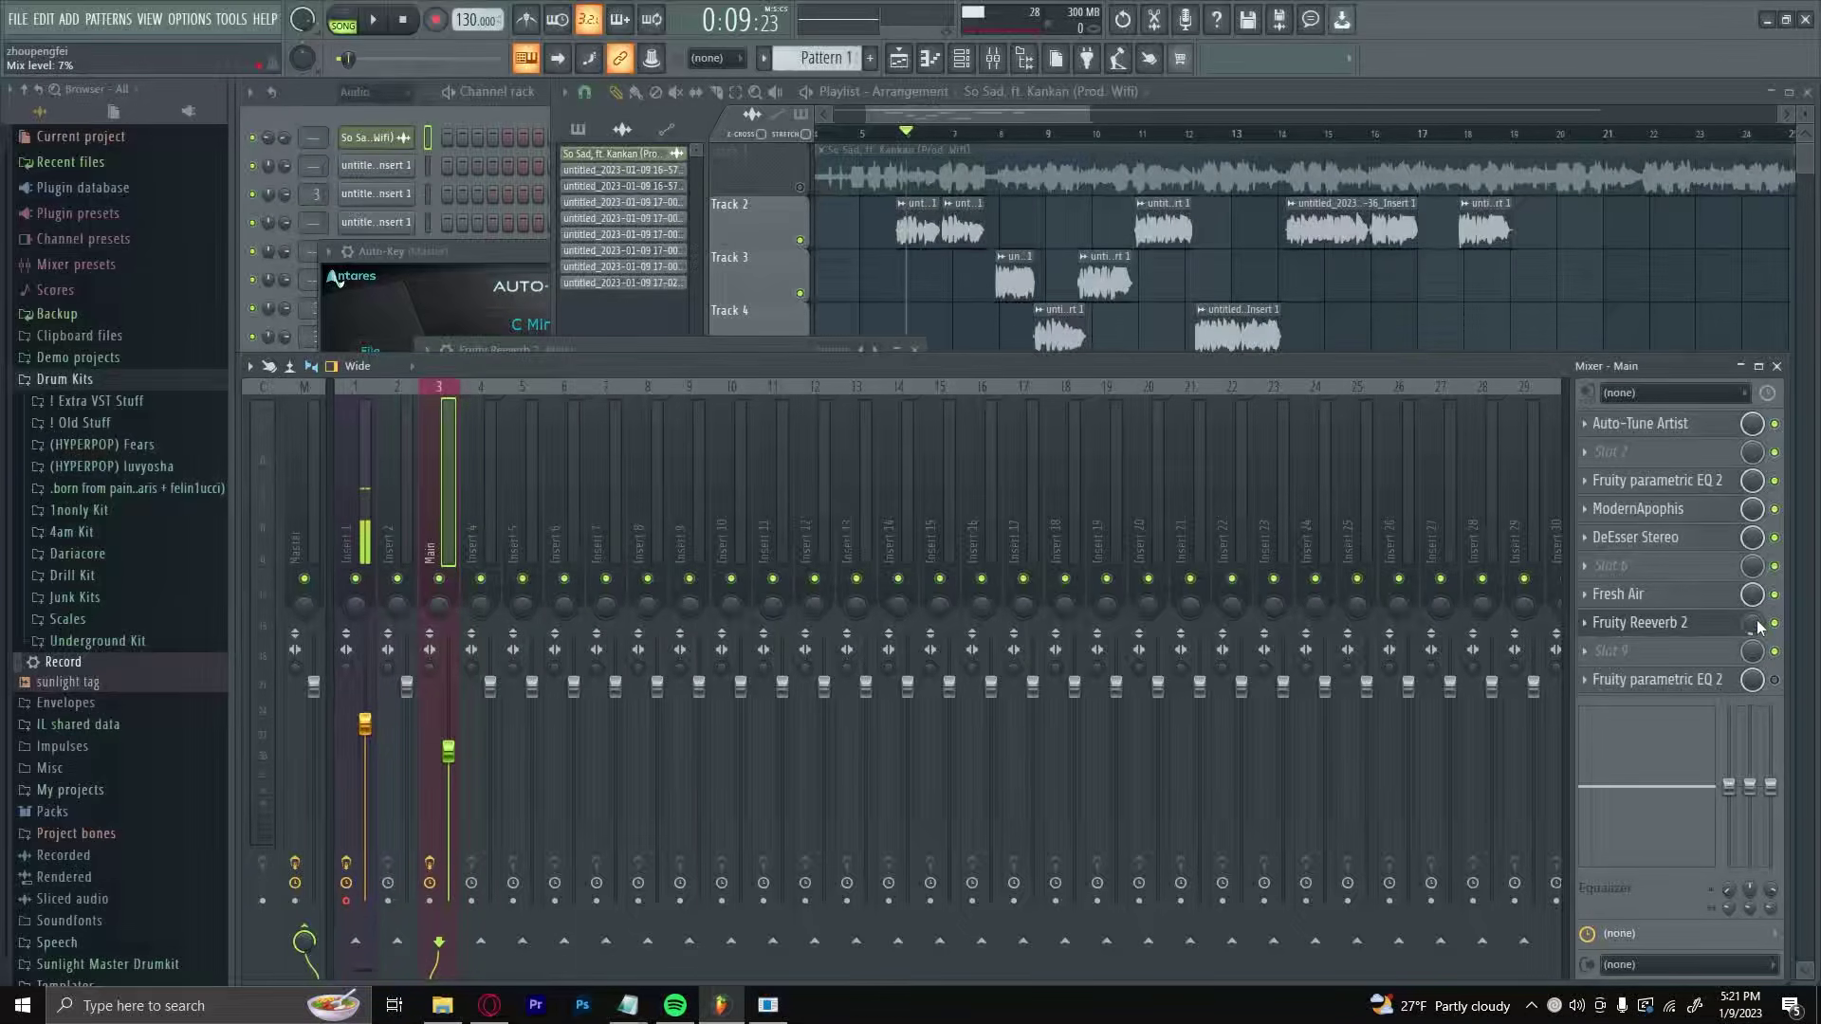
key(space)
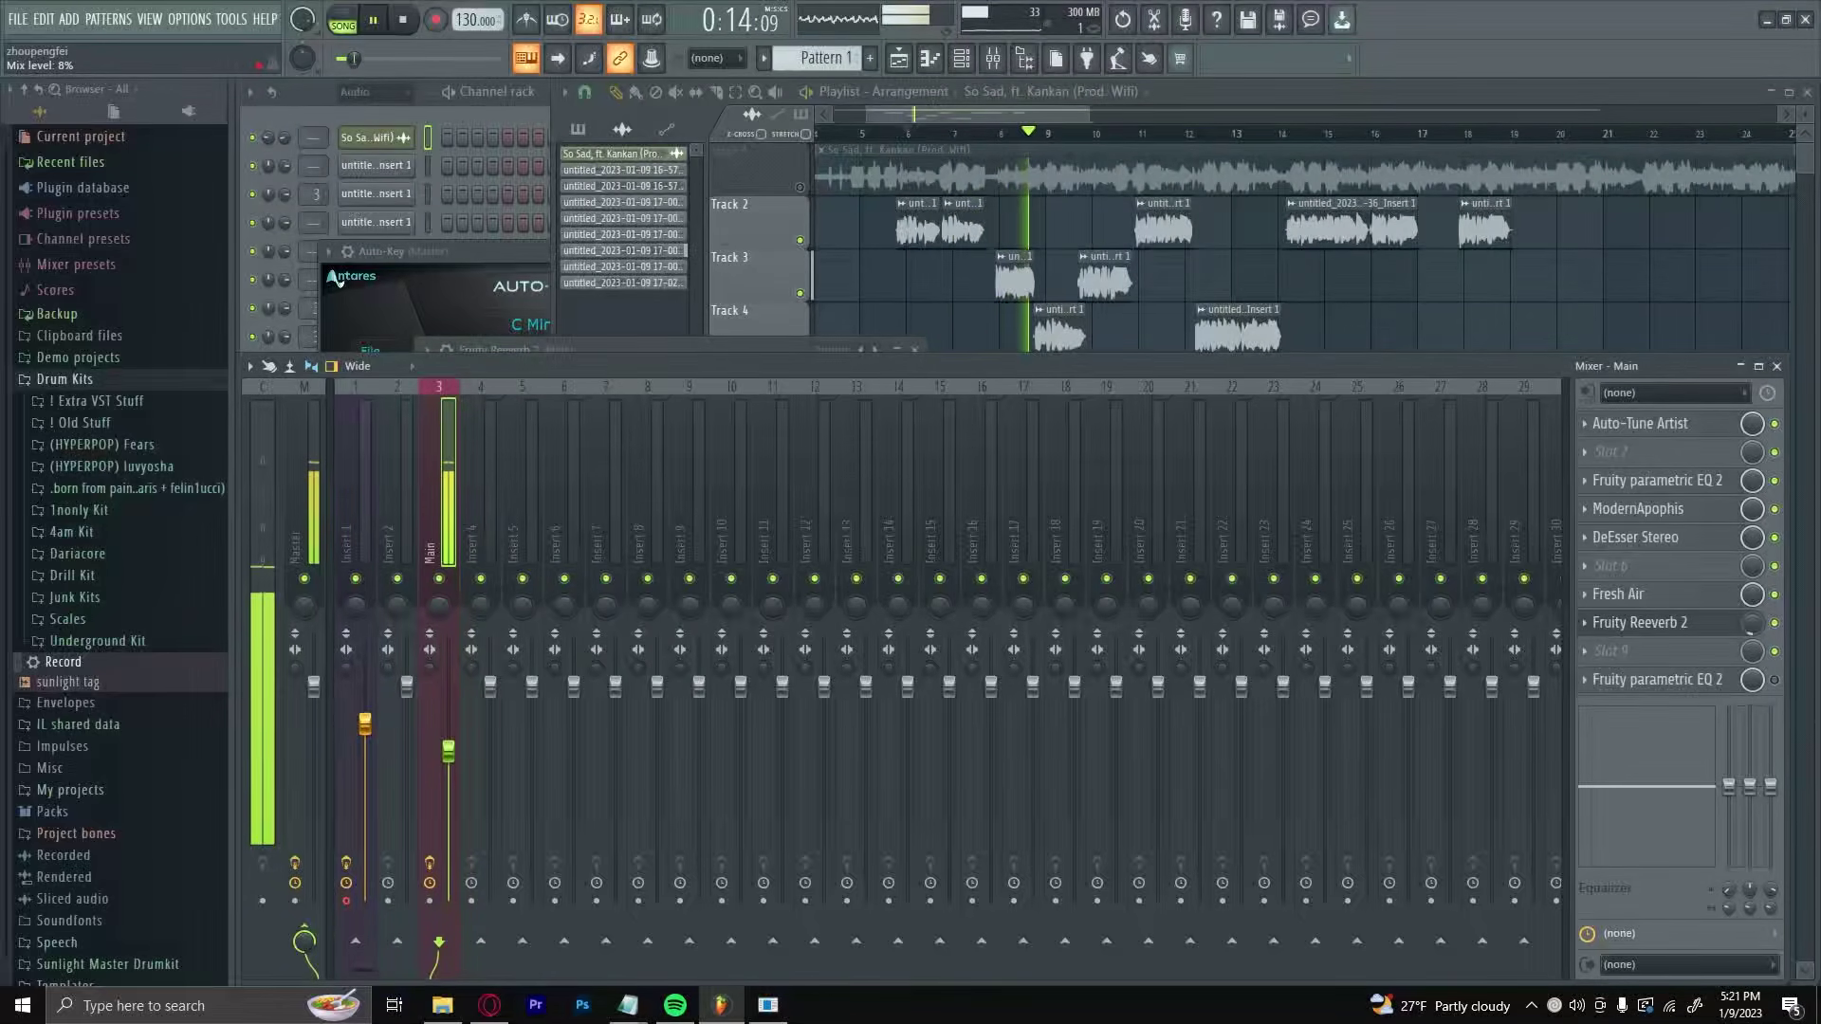
key(space)
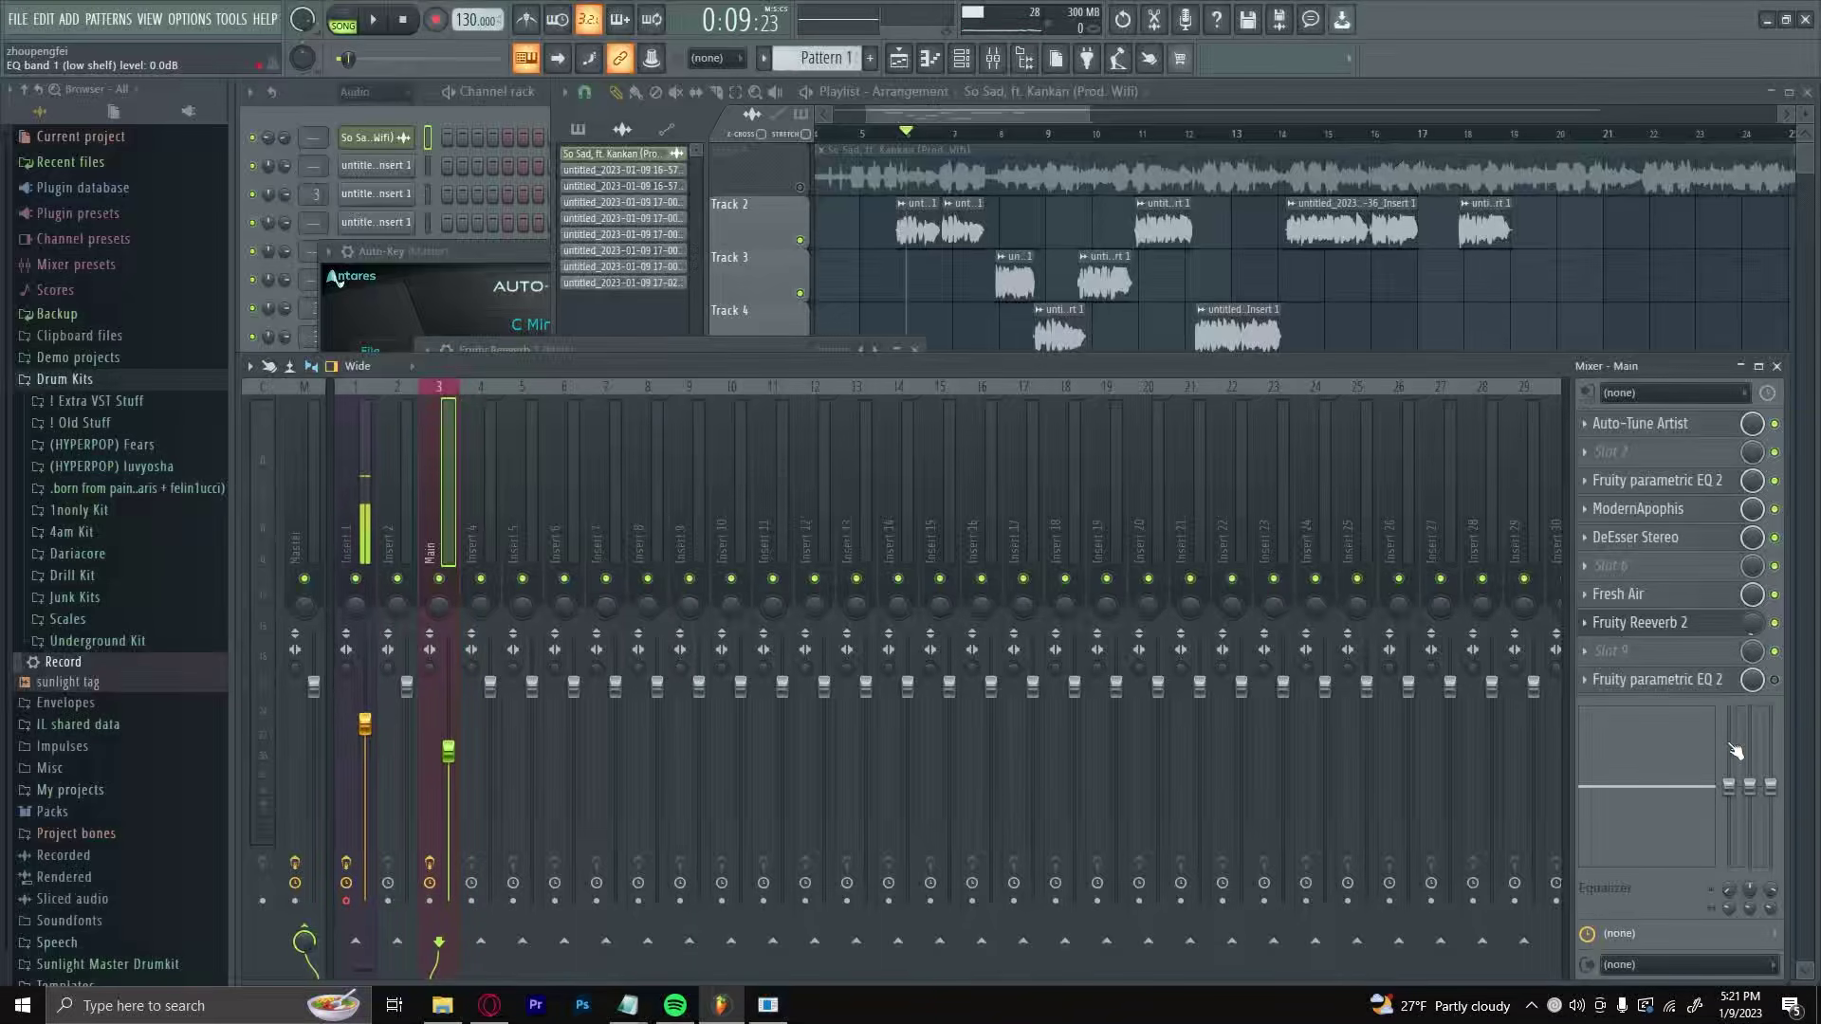
Enable the final Fruity parametric EQ 2, sweep a narrow band 3 boost, and turn it into a cut of about 2.6 dB near 443 Hz.
click(1676, 681)
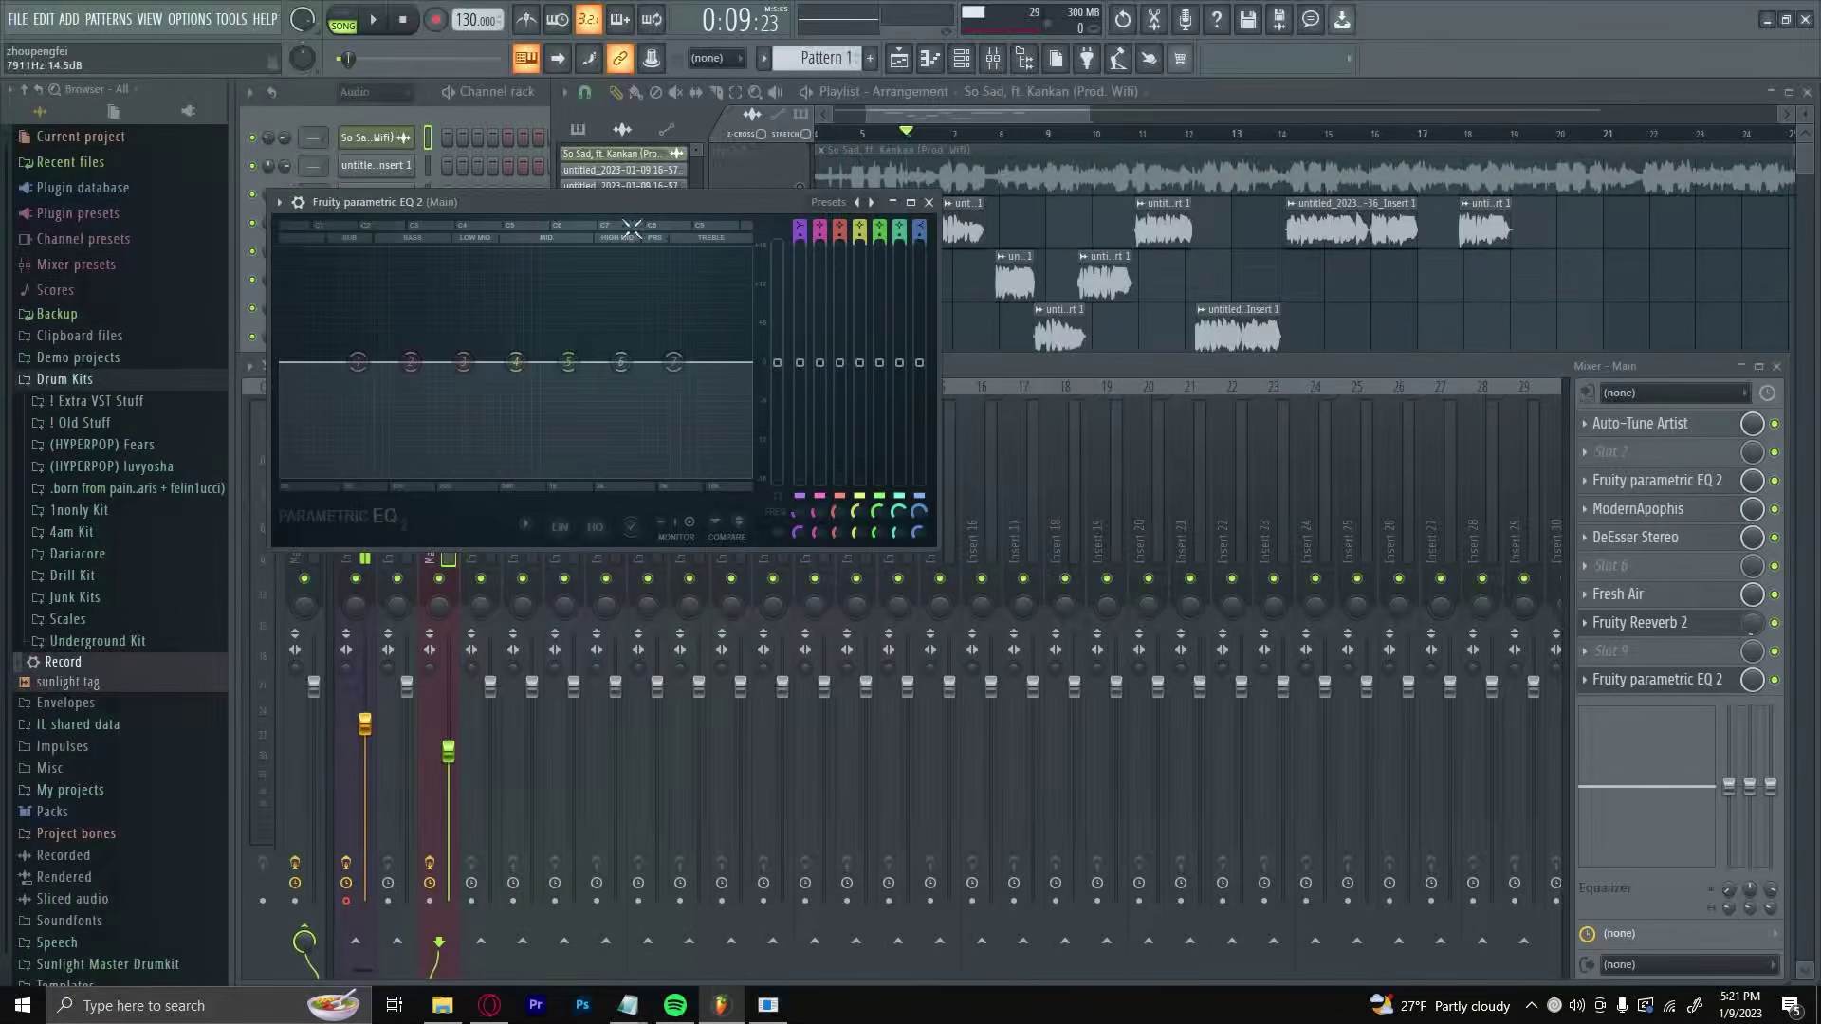
drag(568, 205, 879, 244)
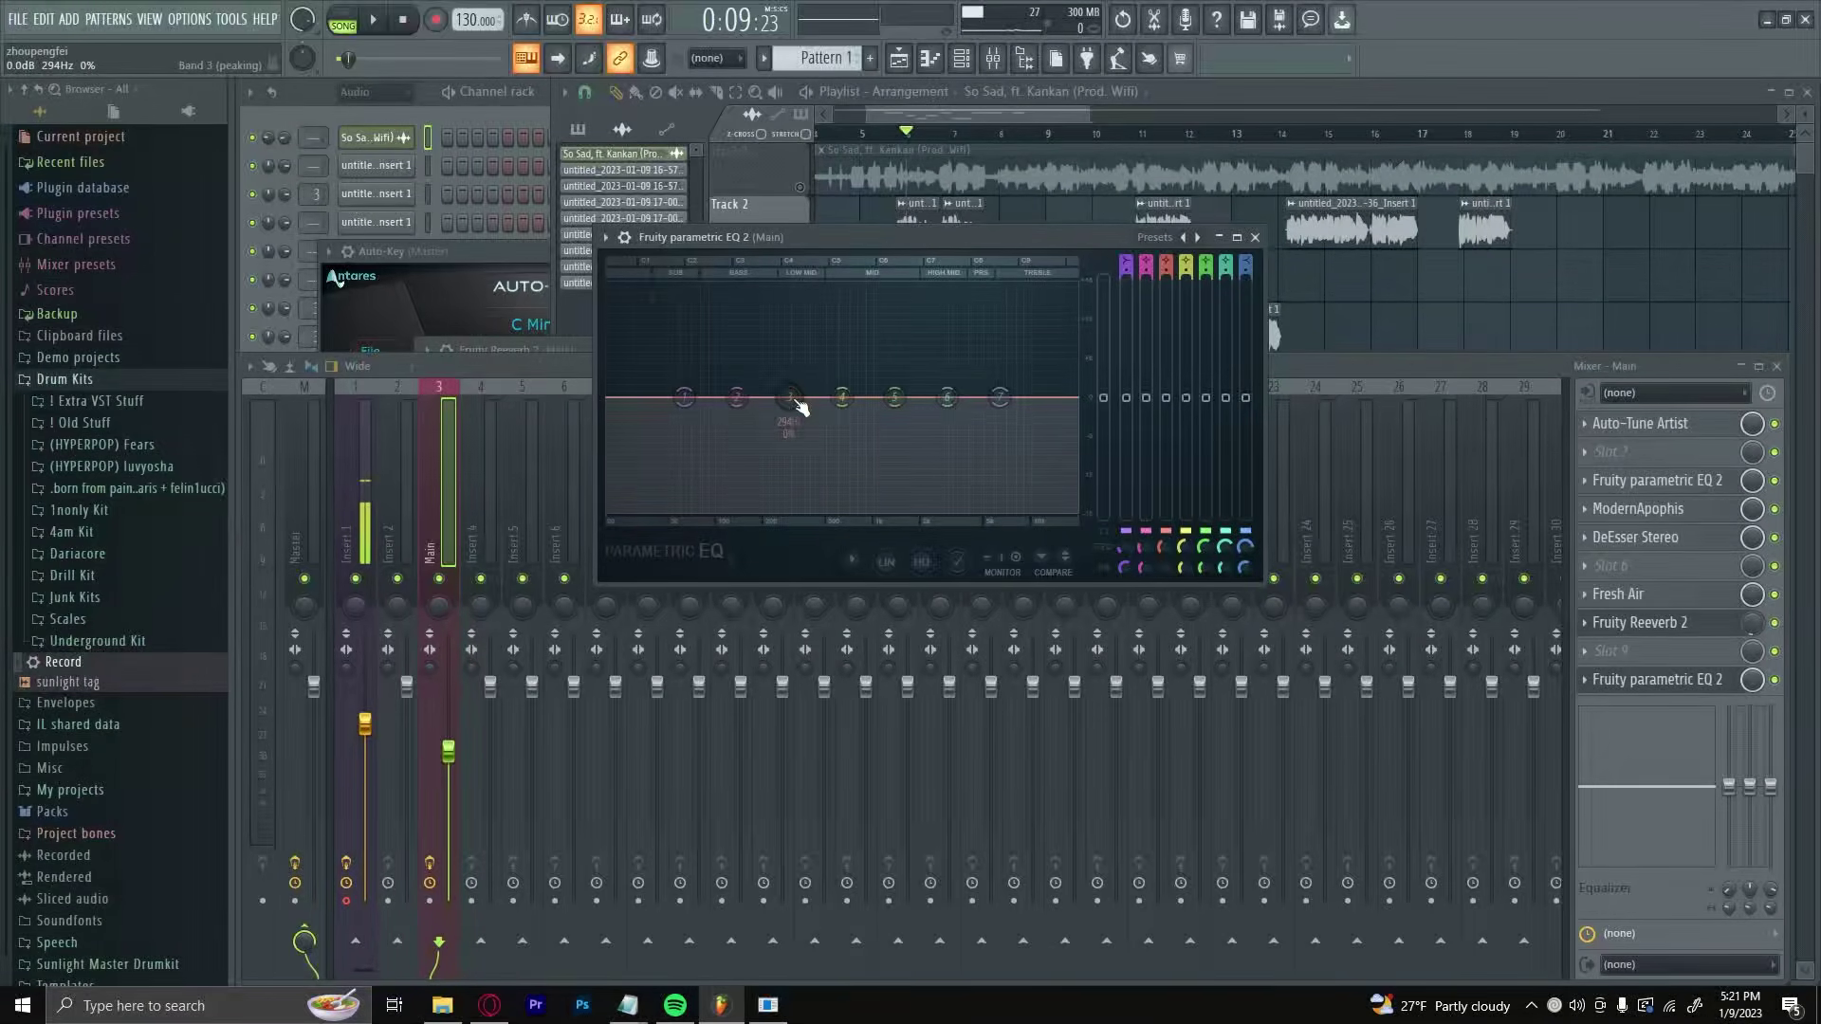
drag(799, 405, 787, 286)
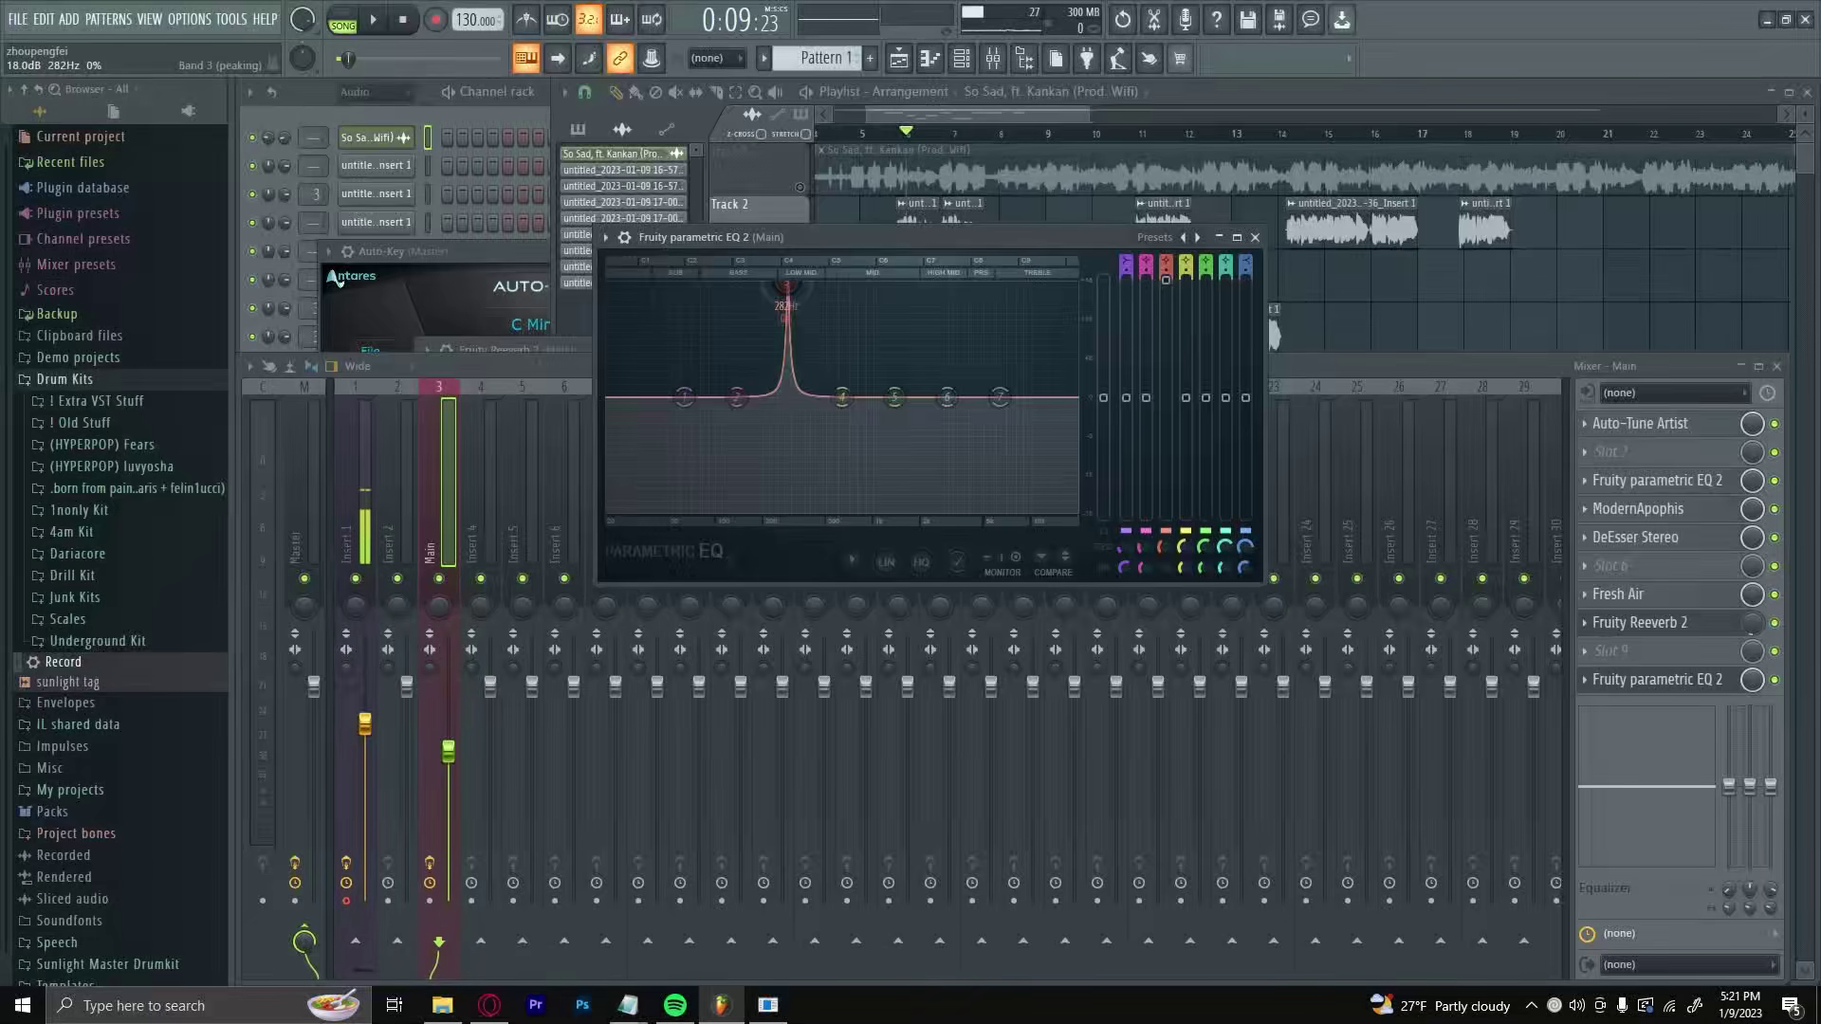
drag(786, 284, 818, 413)
key(space)
key(space)
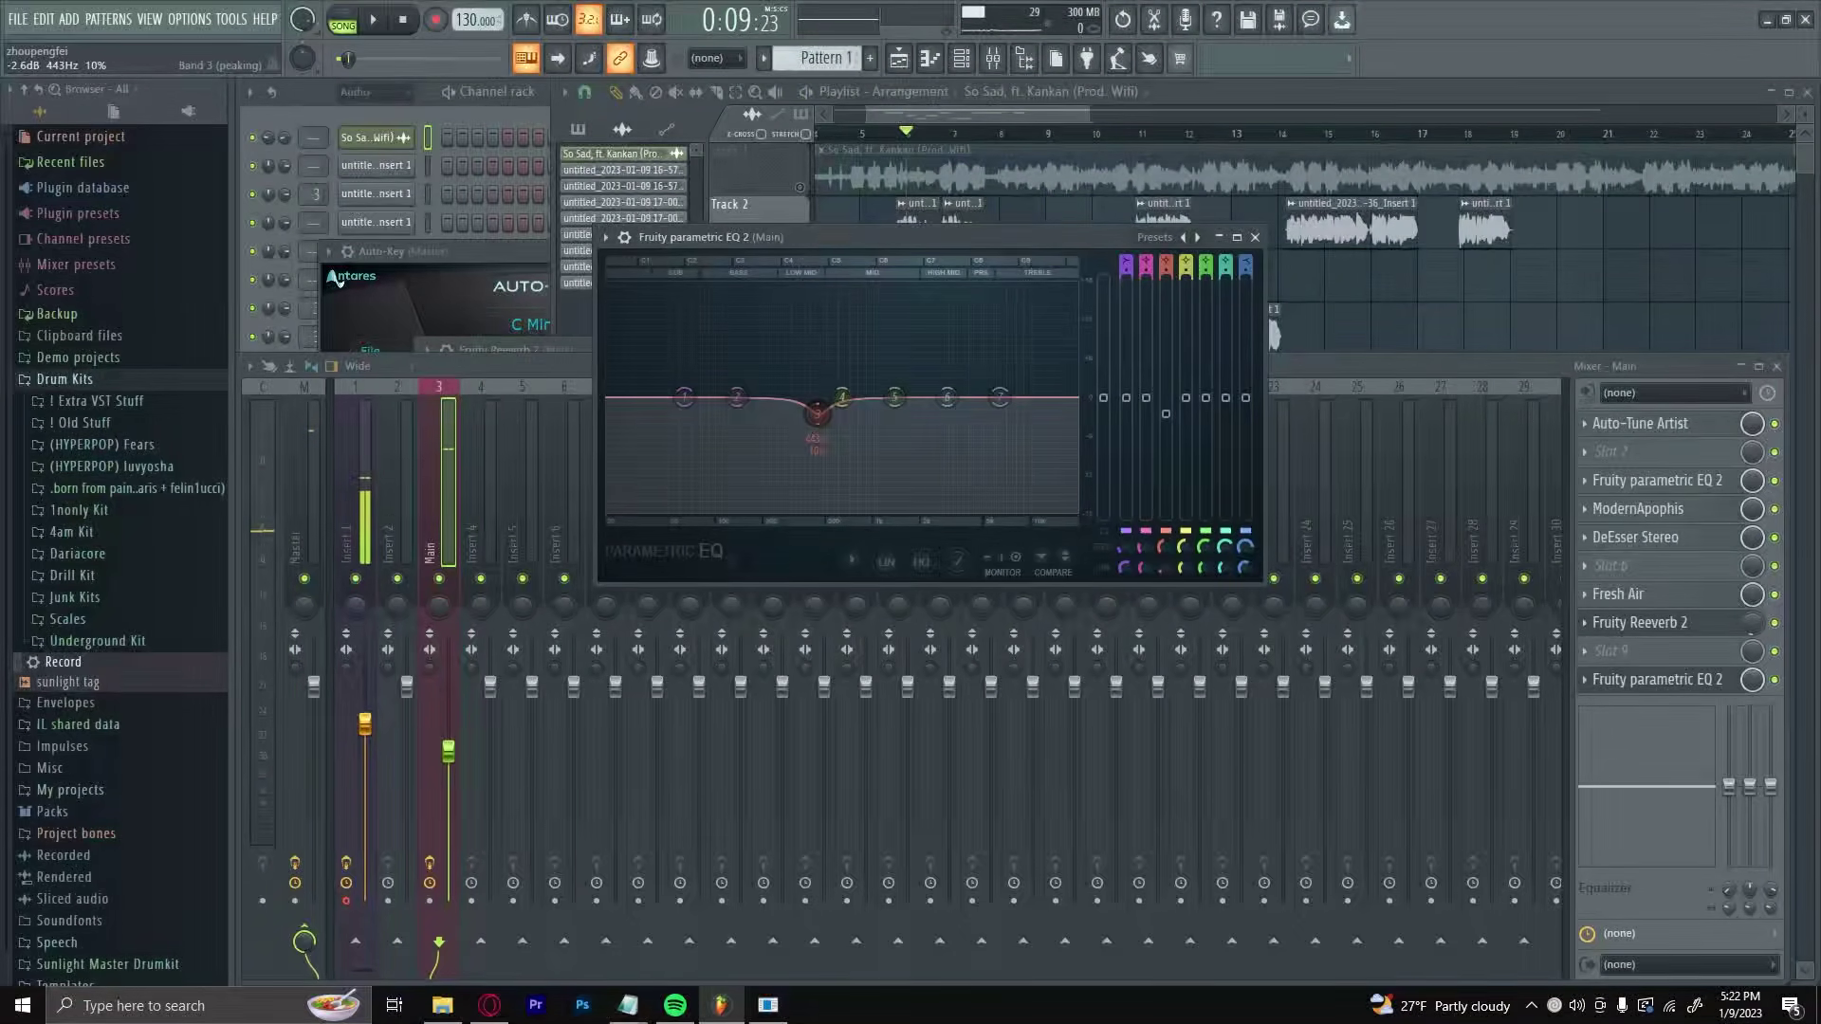
Make small cuts with bands 4, 5 and 6 during playback, with band 6 about -2.7 dB near 2726 Hz, and adjust band 2.
key(space)
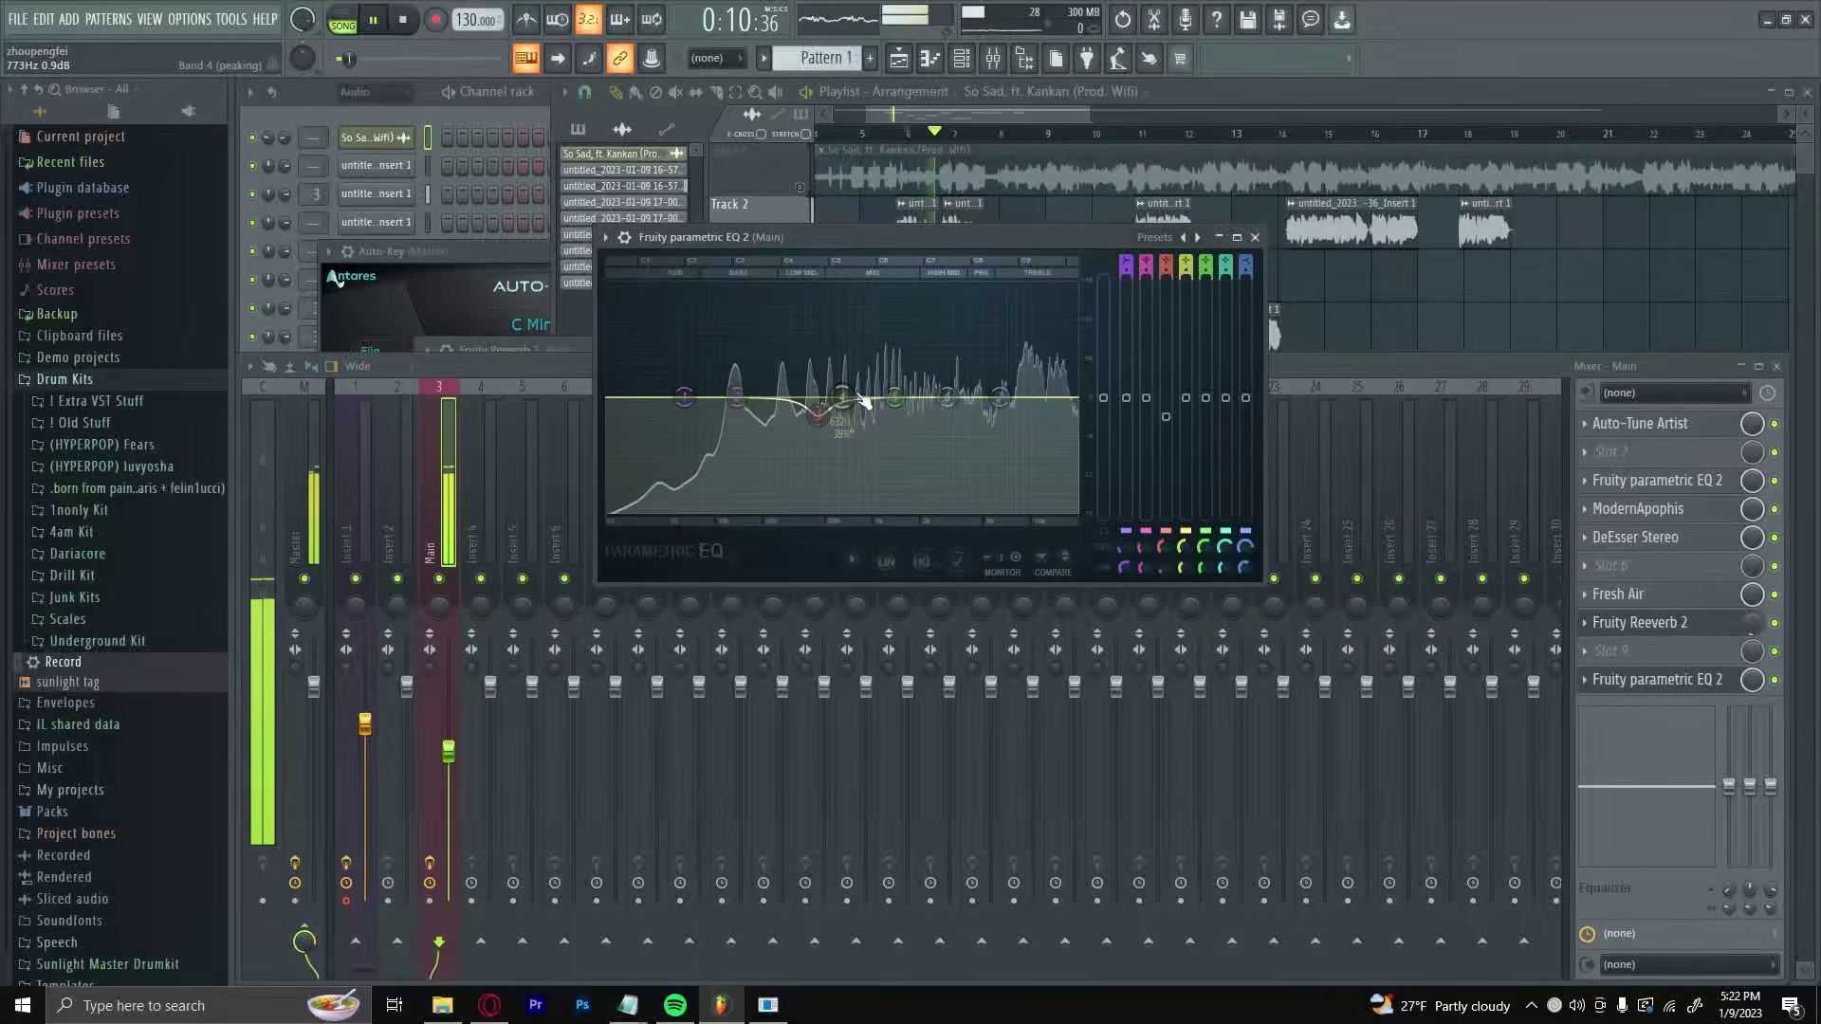
drag(858, 397, 956, 419)
key(space)
key(space)
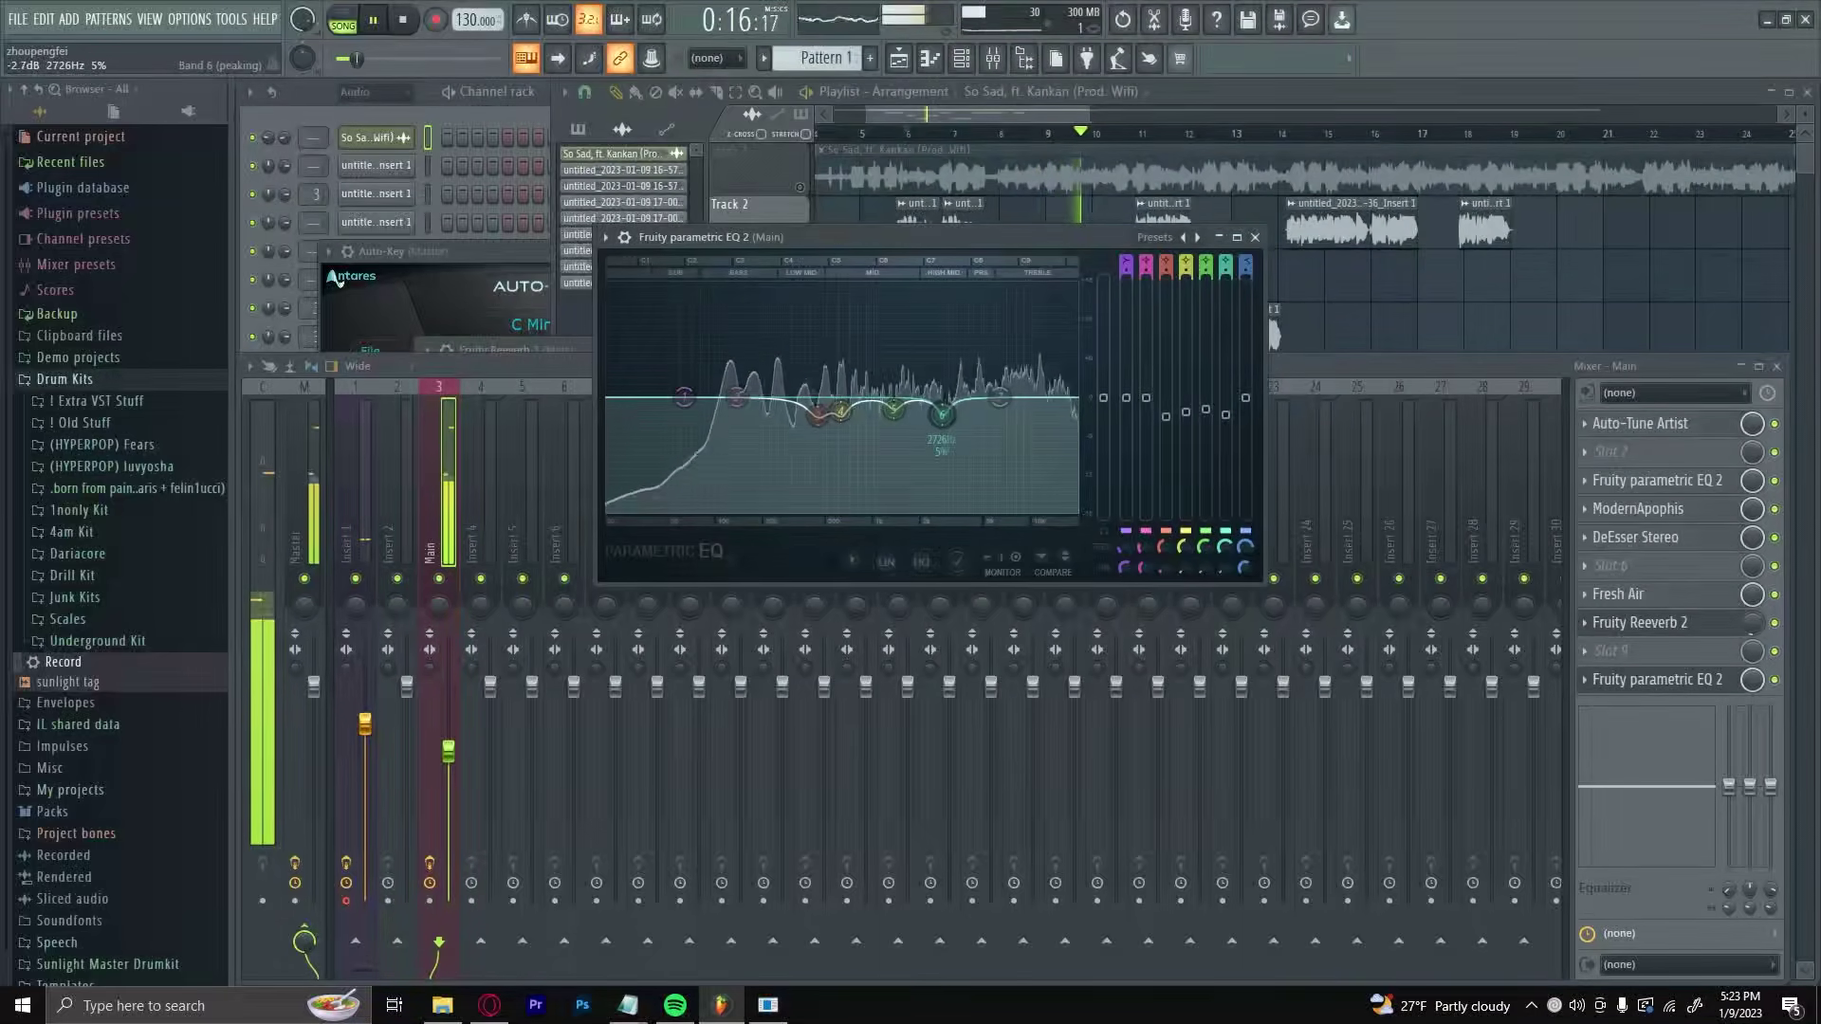
drag(737, 398, 780, 415)
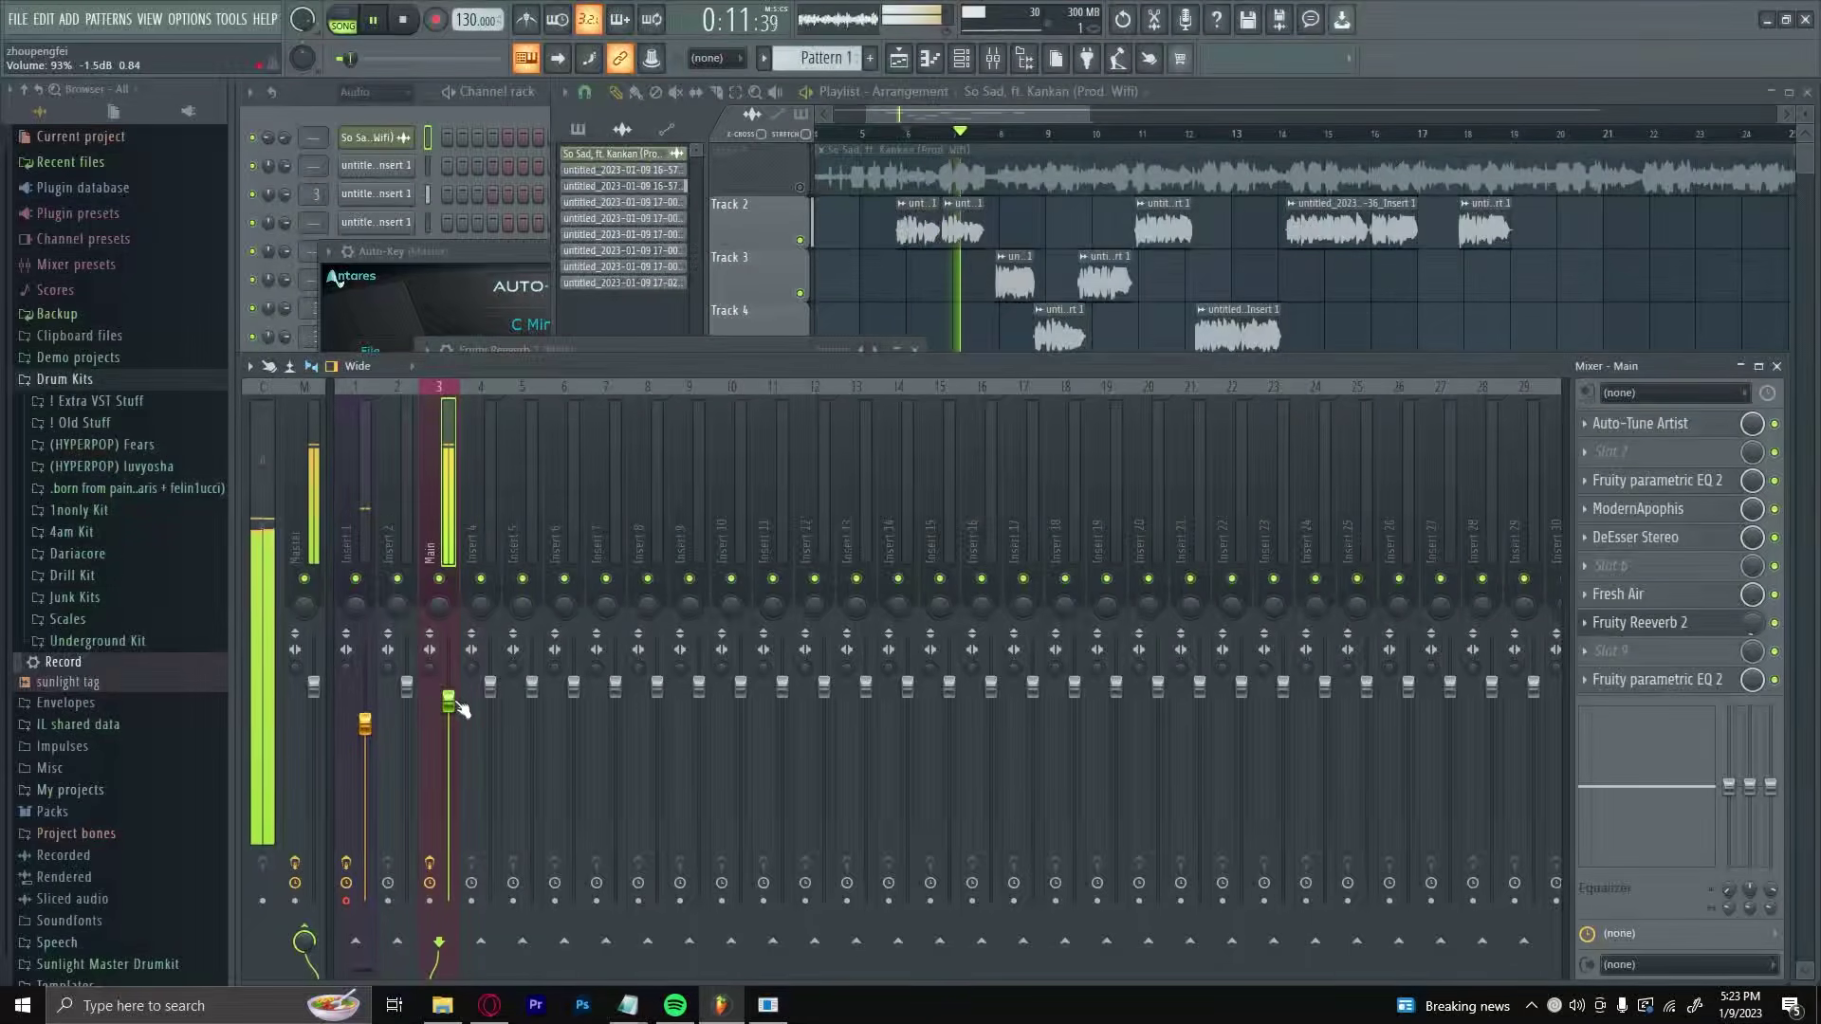
Set the Main track volume to 86% (-3.4 dB) during playback, and reposition the playhead near bar 5.
drag(448, 701, 456, 718)
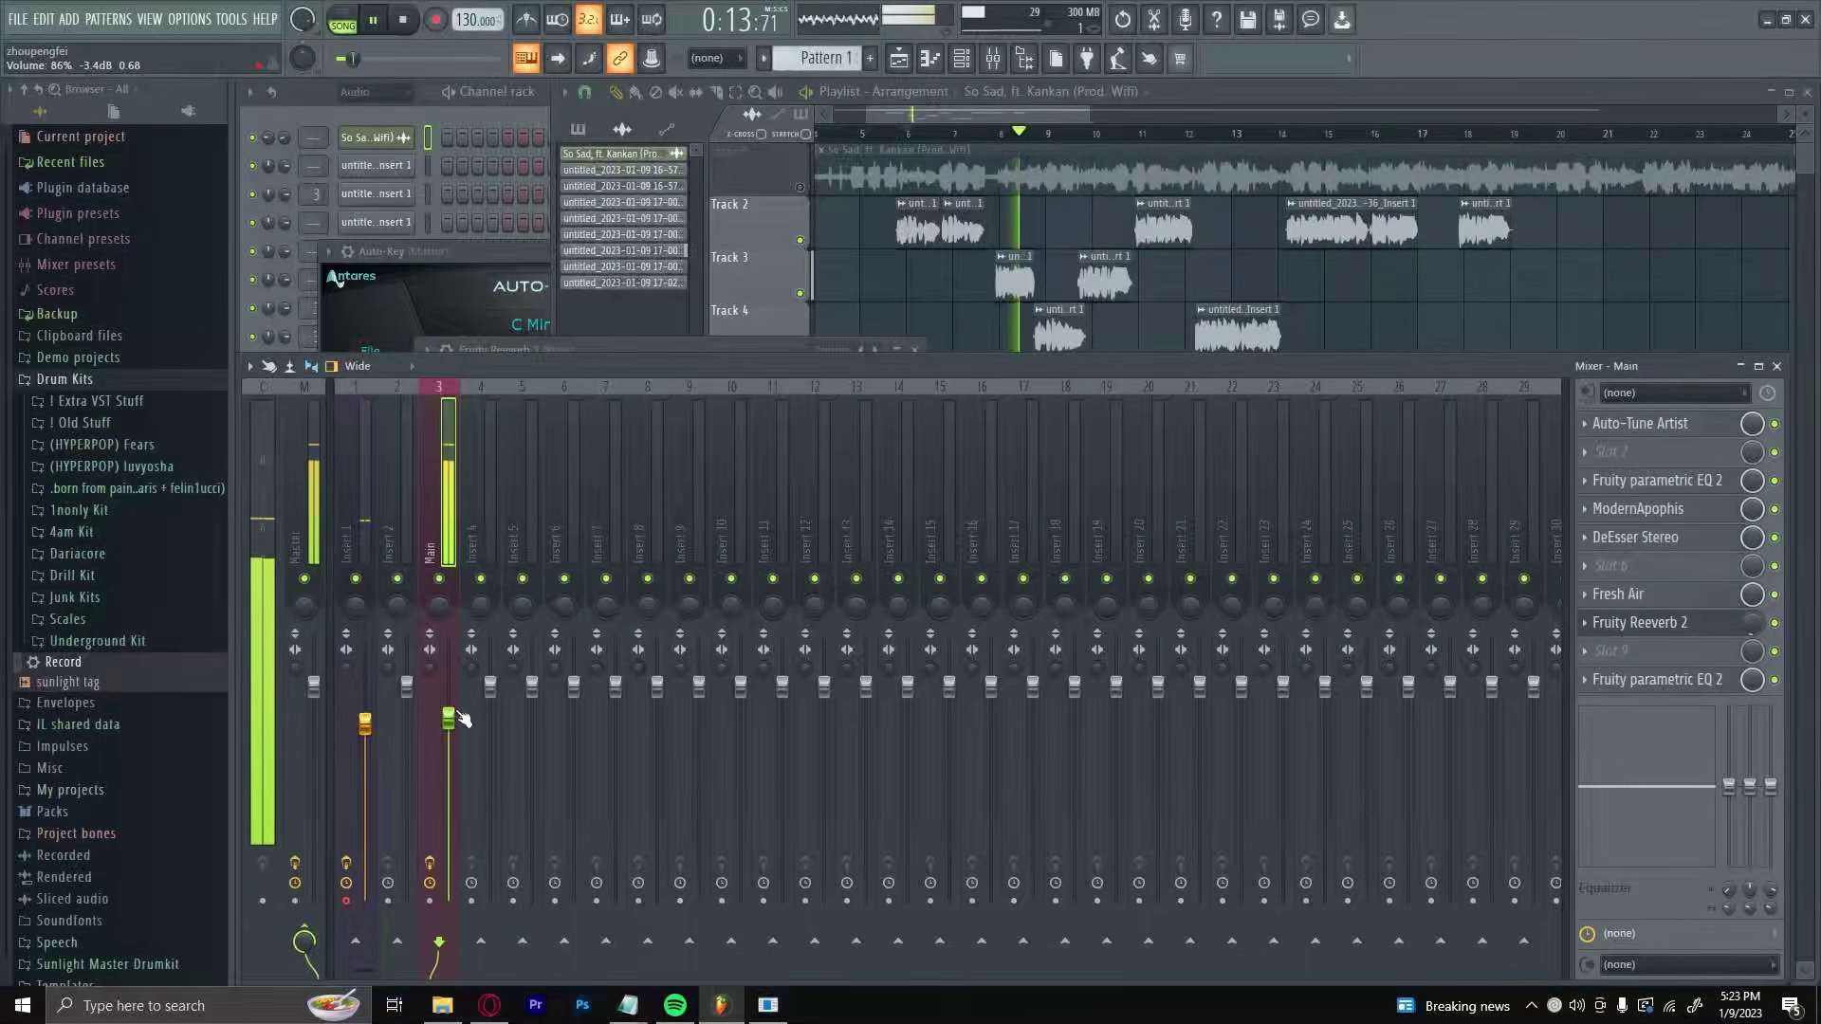
click(960, 134)
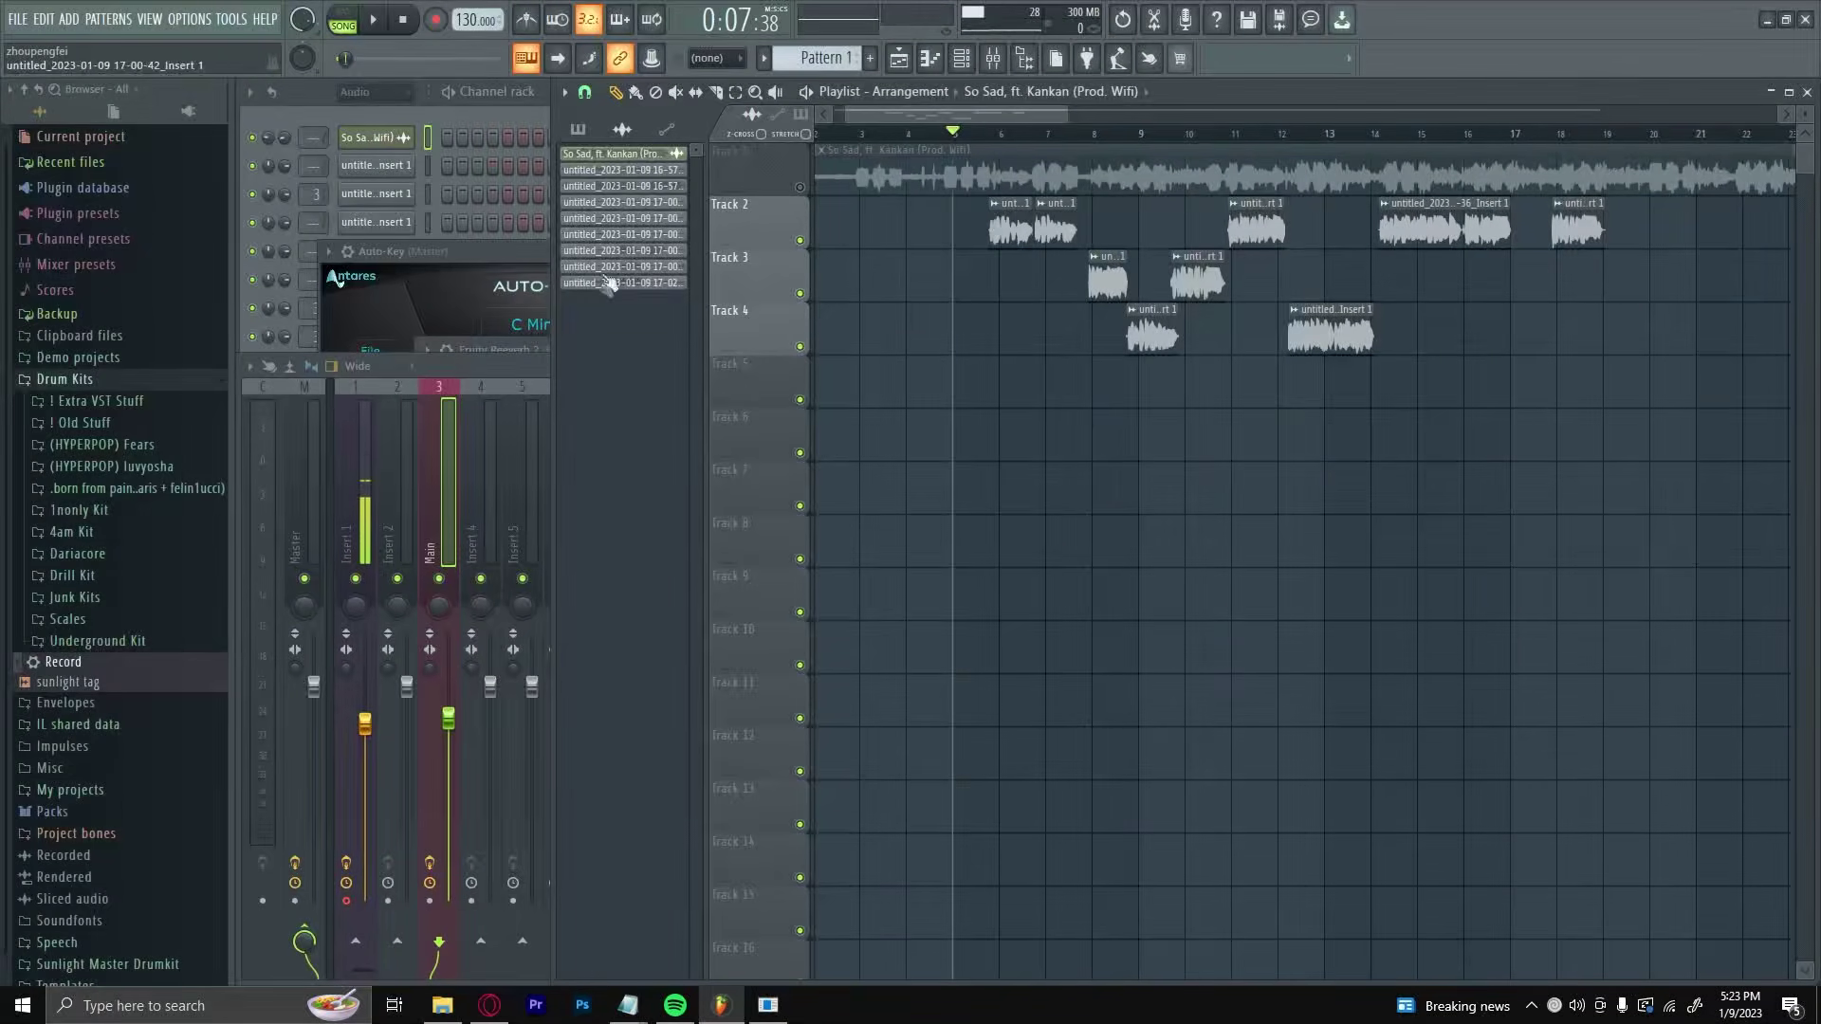
Open the save dialog for the Main mixer track state in the Mixer presets folder, and close it without saving.
click(453, 481)
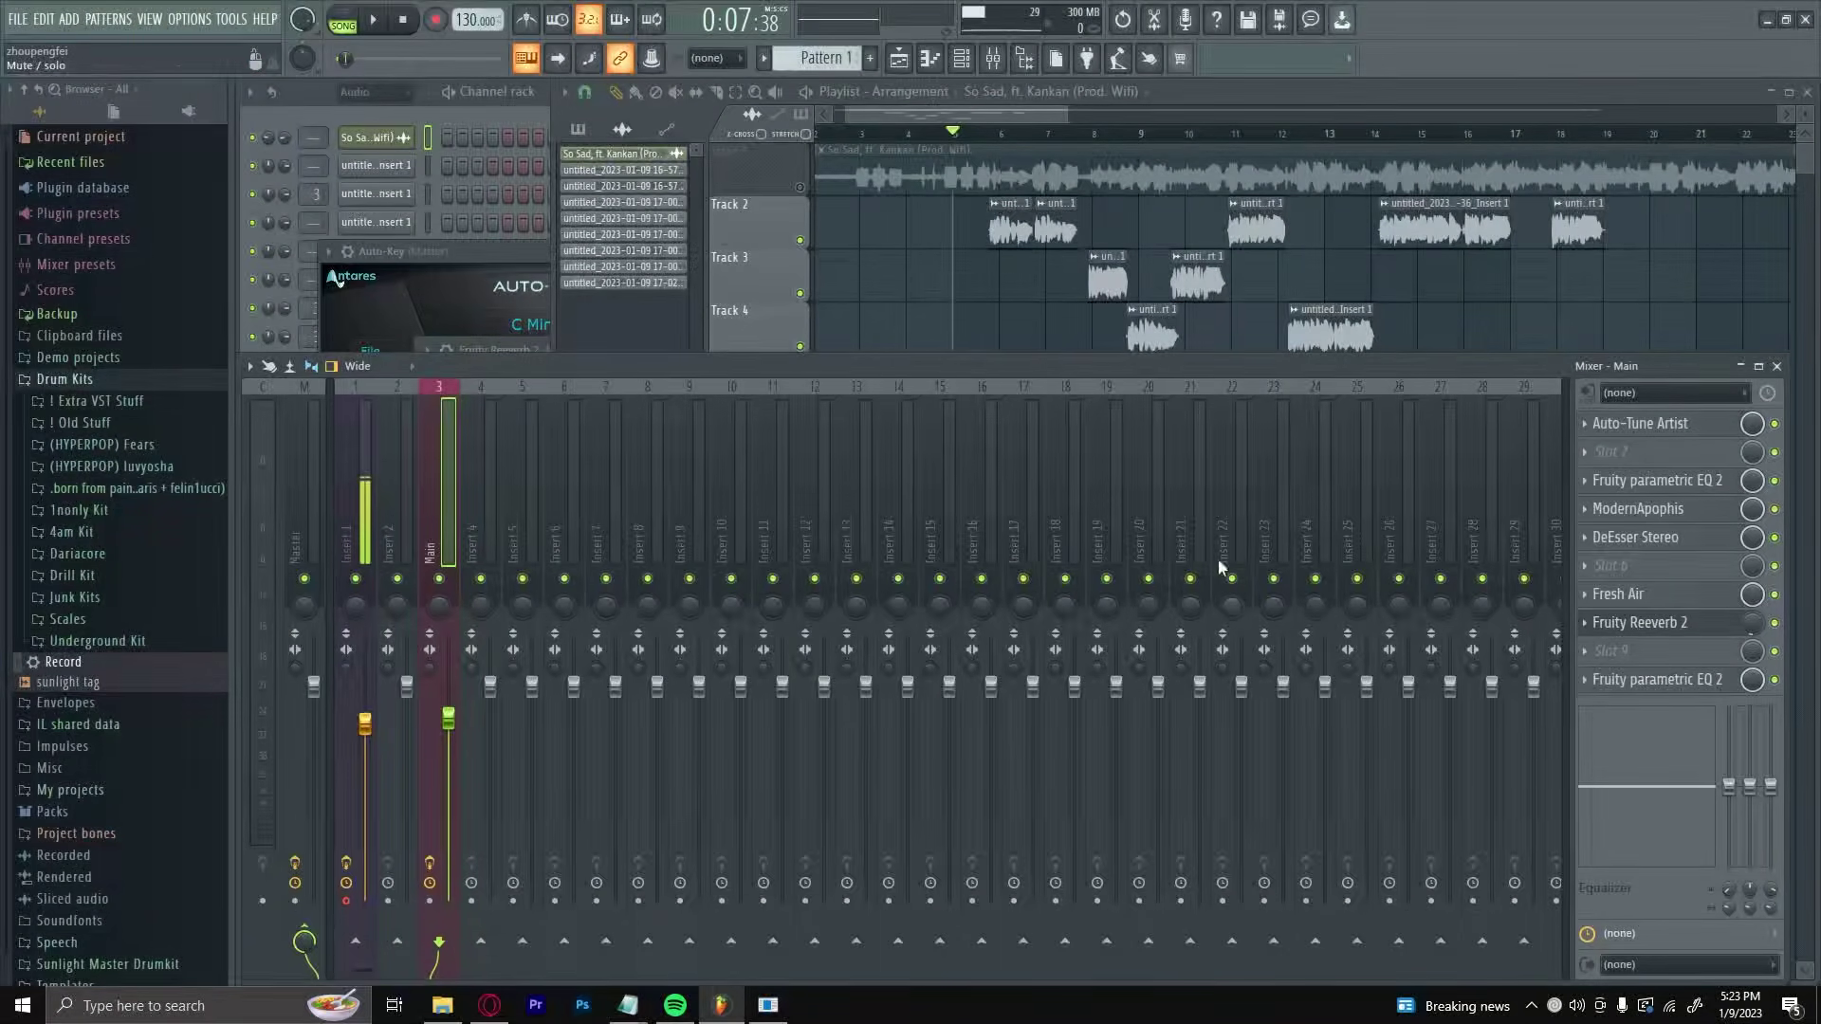
right_click(429, 499)
mouse_move(560, 482)
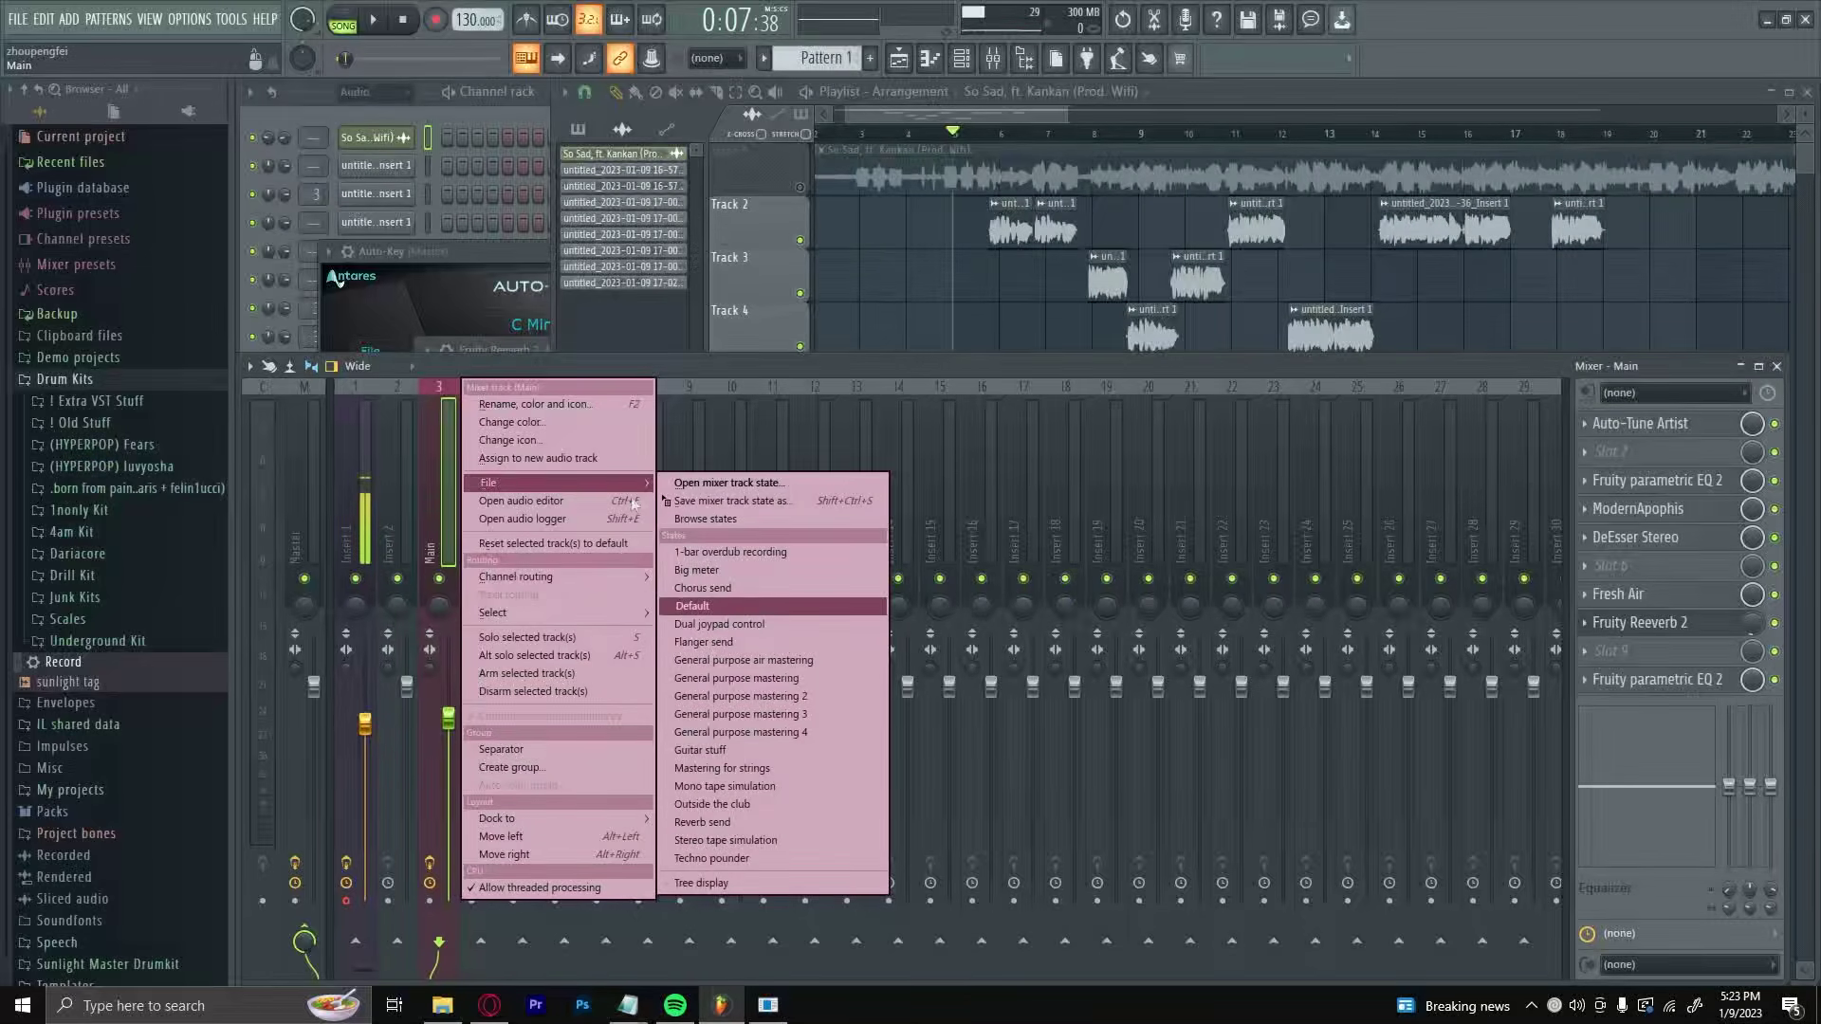
click(771, 499)
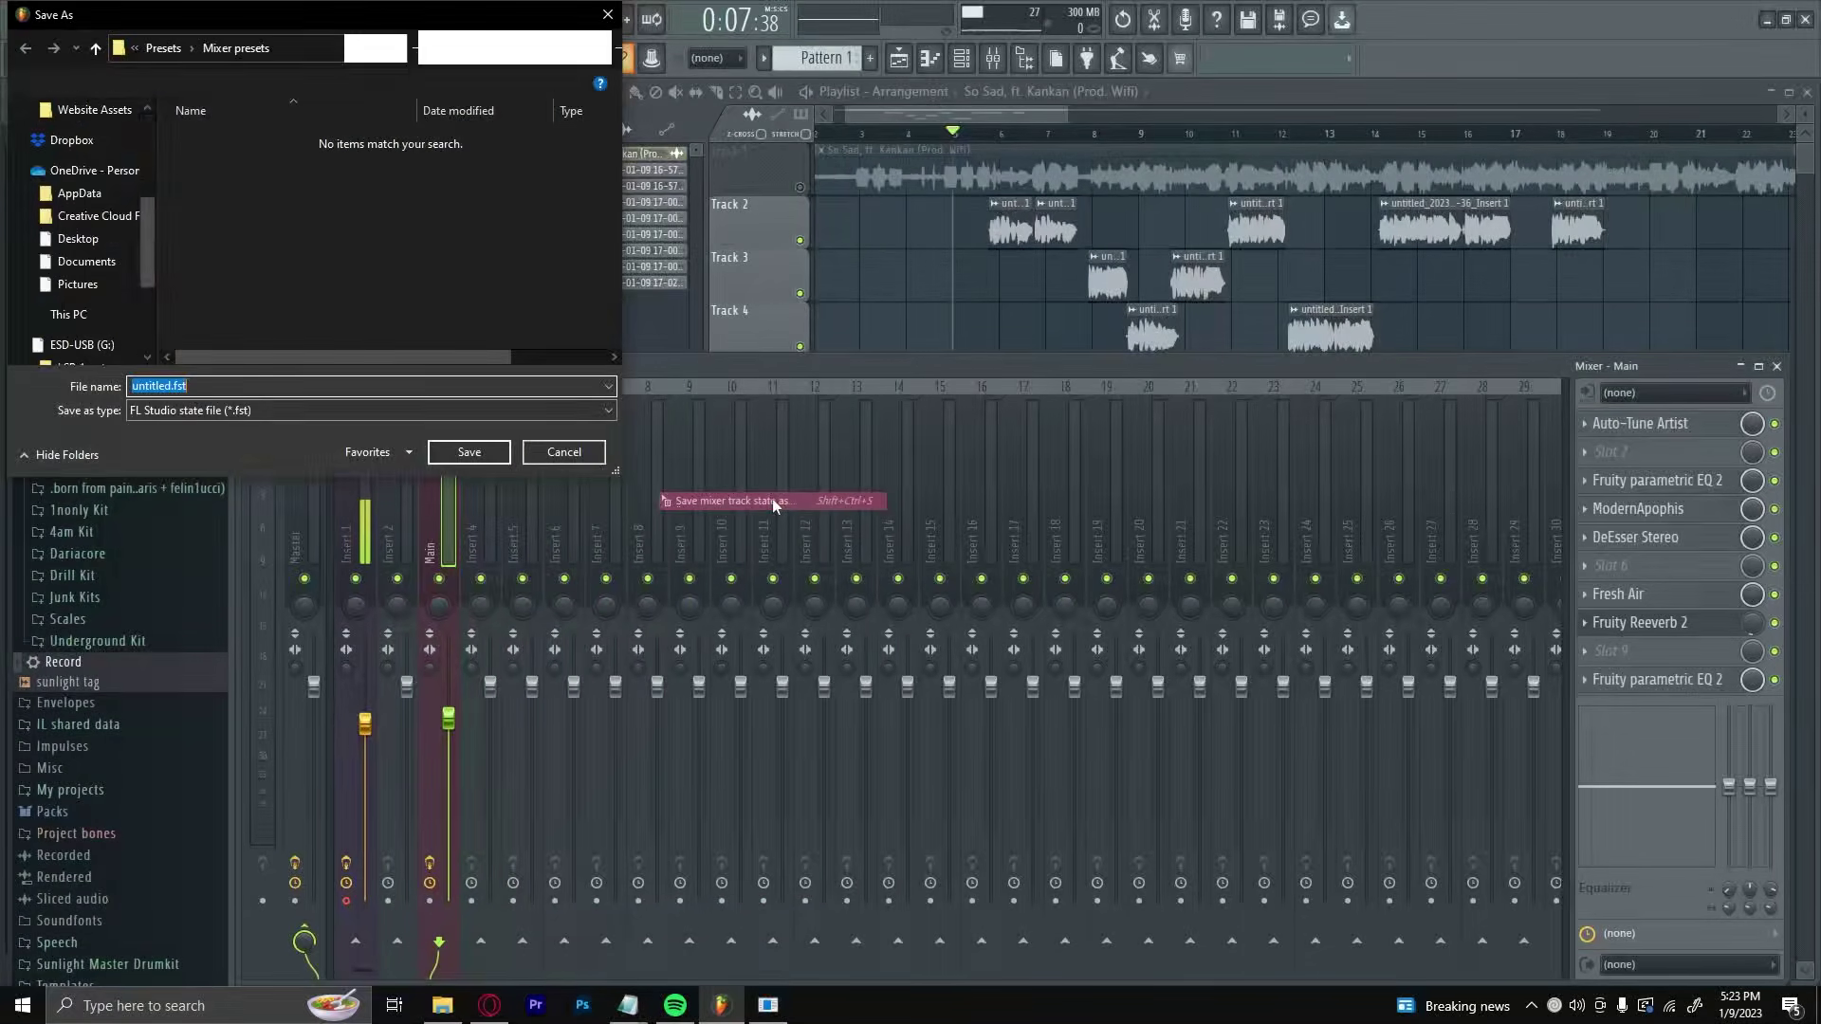
click(606, 14)
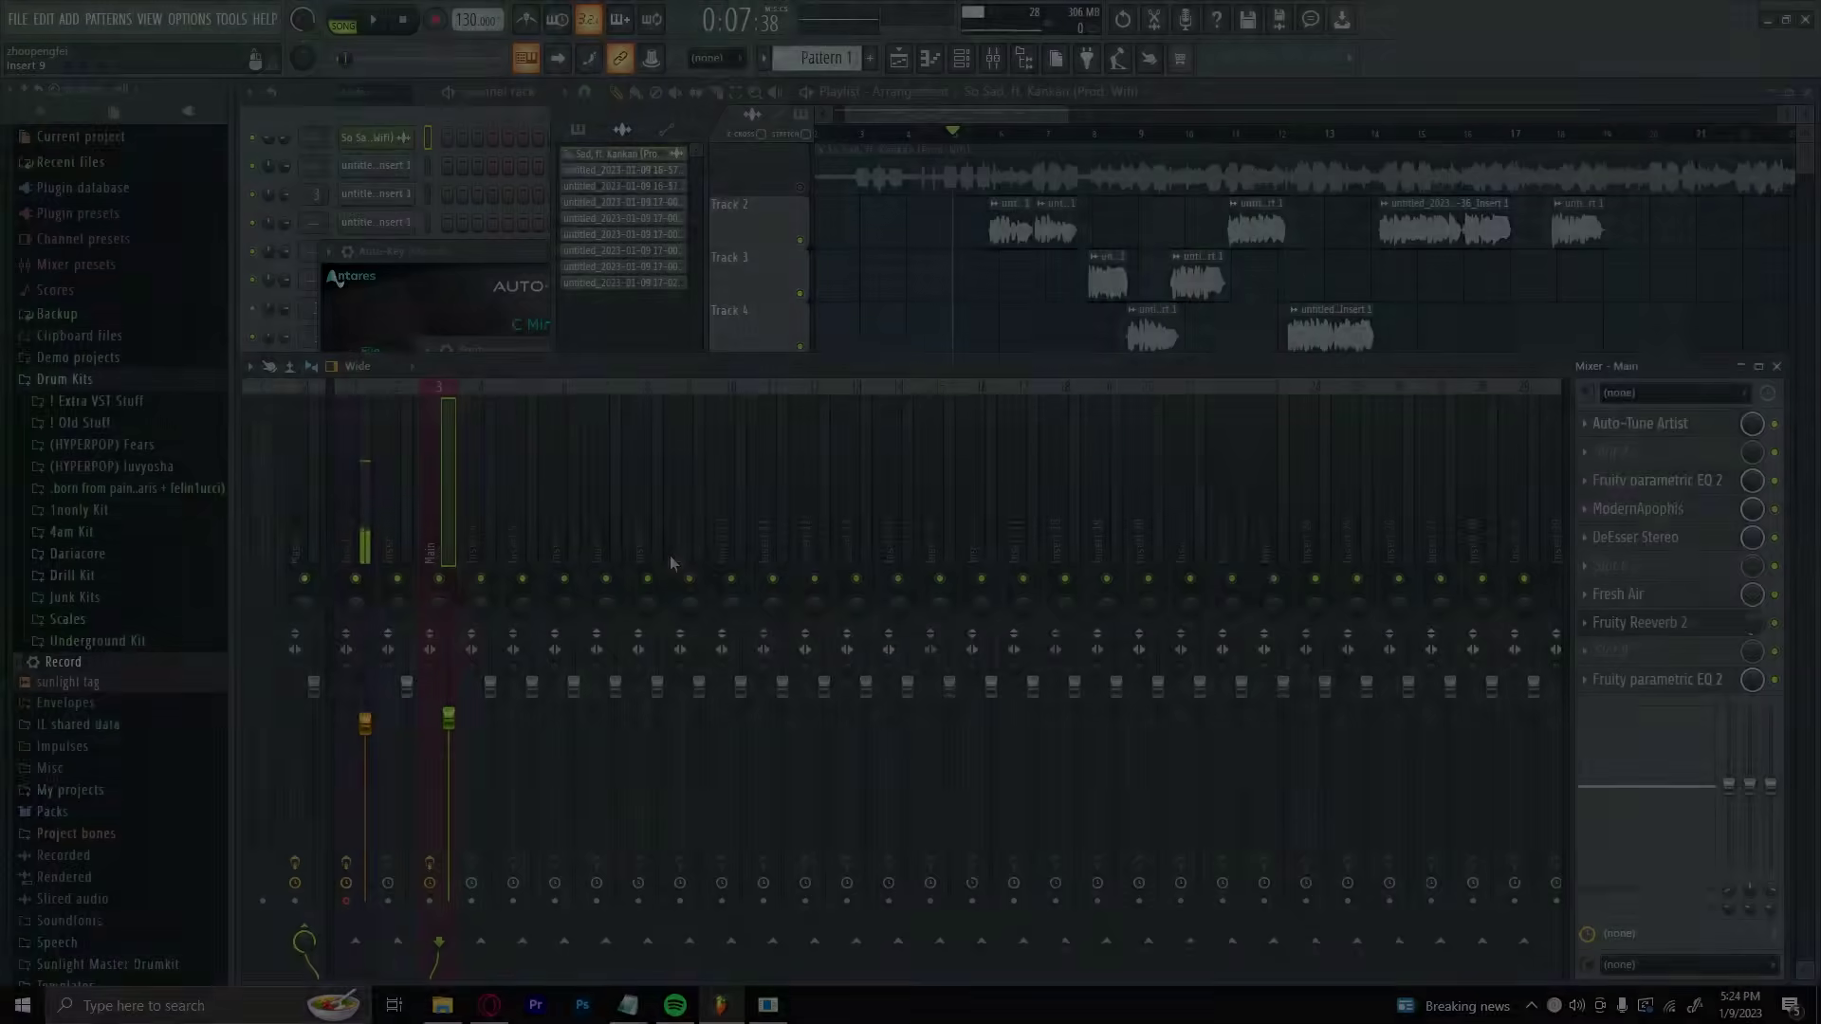